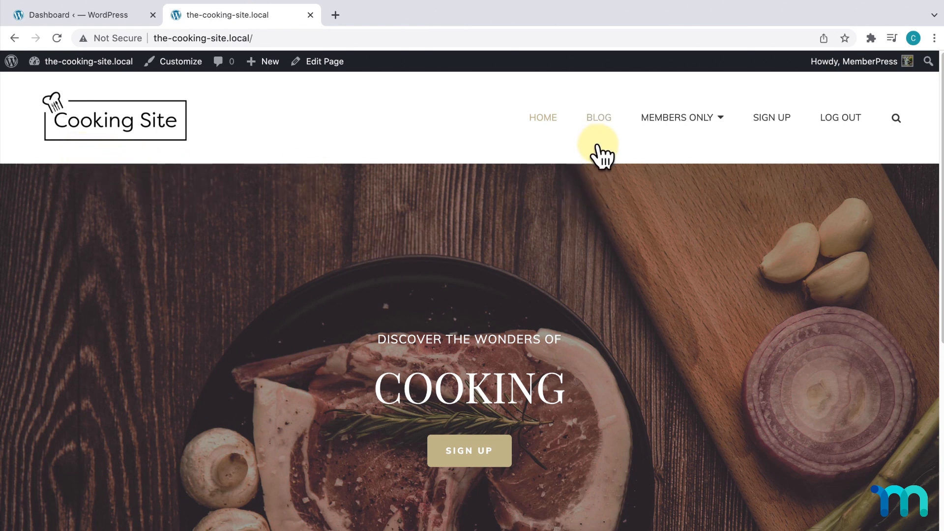
- Go to SIGN UP under Members Only and view the Basic ($10/Month) and Pro ($25/Month) plans
{"action": "mouse_move", "coordinate": [701, 130]}
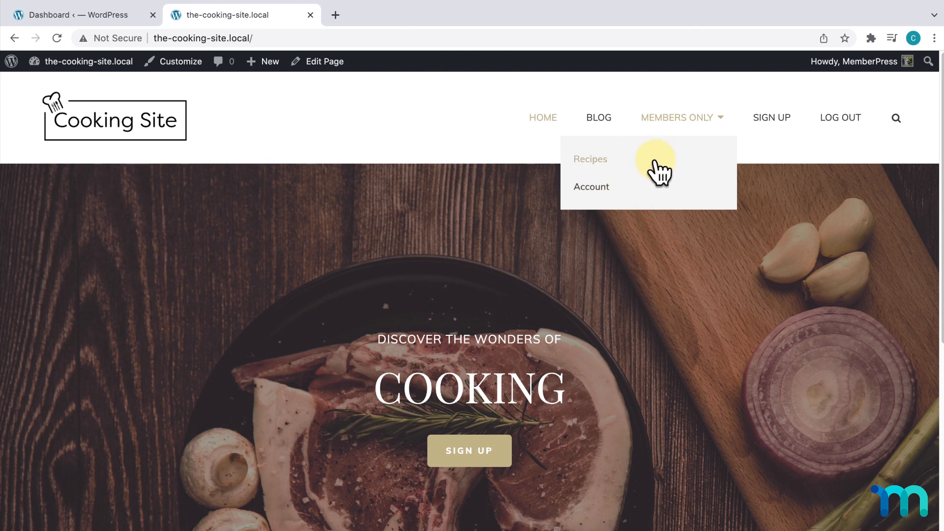
{"action": "left_click", "coordinate": [776, 117]}
{"action": "scroll", "coordinate": [764, 181], "scroll_direction": "down", "scroll_amount": 8}
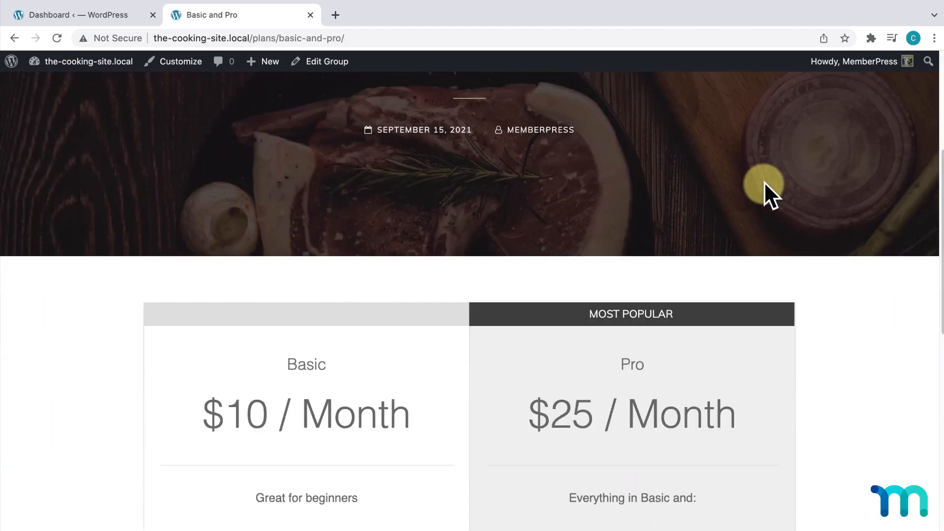
{"action": "scroll", "coordinate": [769, 195], "scroll_direction": "down", "scroll_amount": 1}
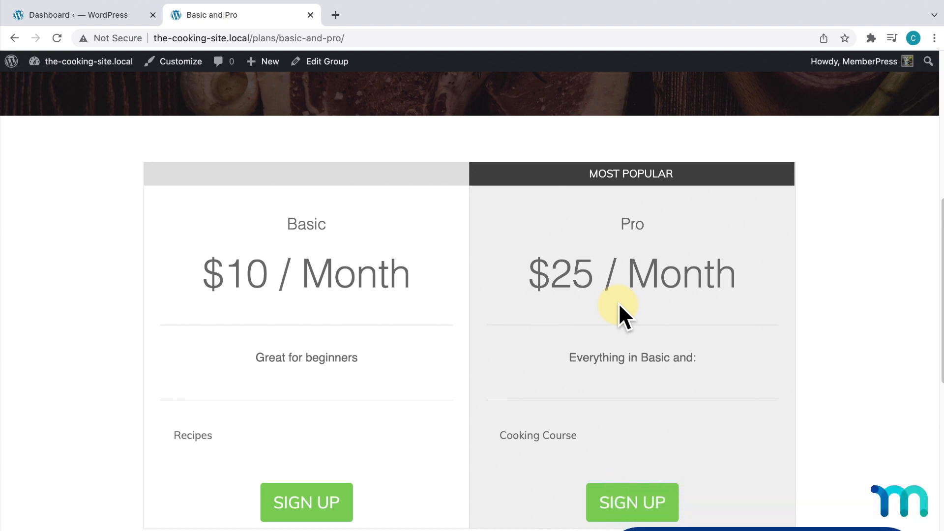
- Activate the Courses add-on from MemberPress > Courses in the admin dashboard
{"action": "left_click", "coordinate": [92, 16]}
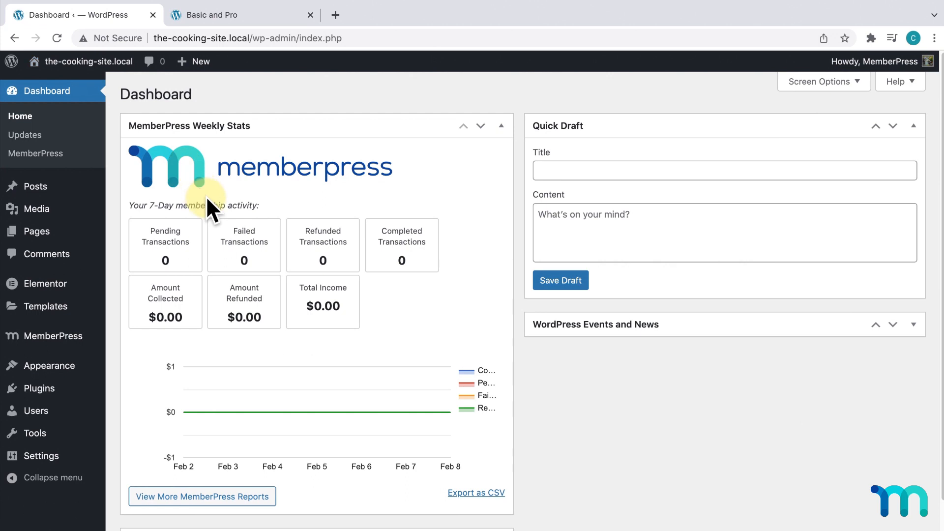
{"action": "mouse_move", "coordinate": [53, 339]}
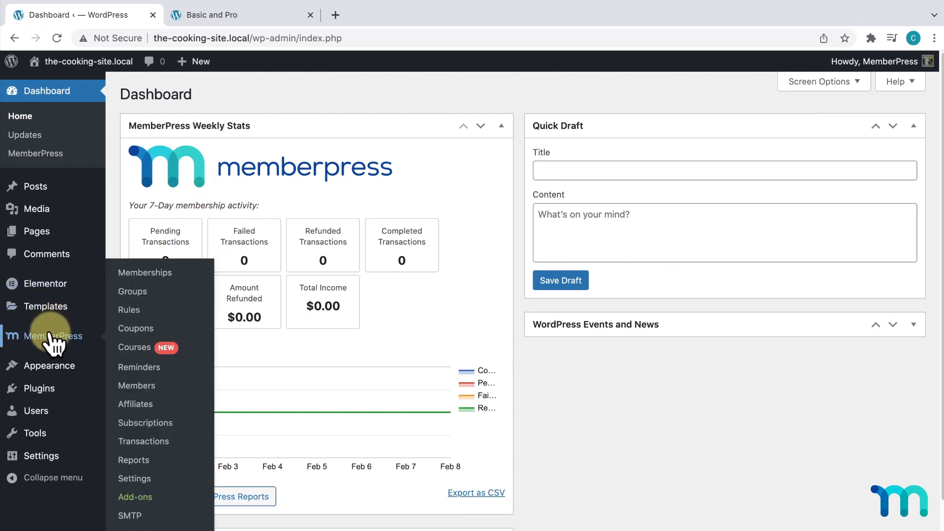
{"action": "left_click", "coordinate": [135, 349]}
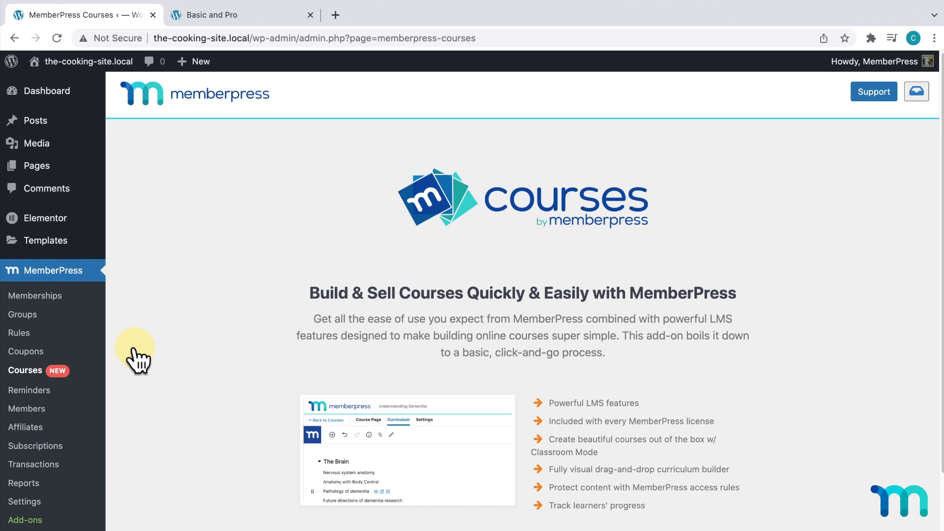
{"action": "scroll", "coordinate": [347, 267], "scroll_direction": "down", "scroll_amount": 3}
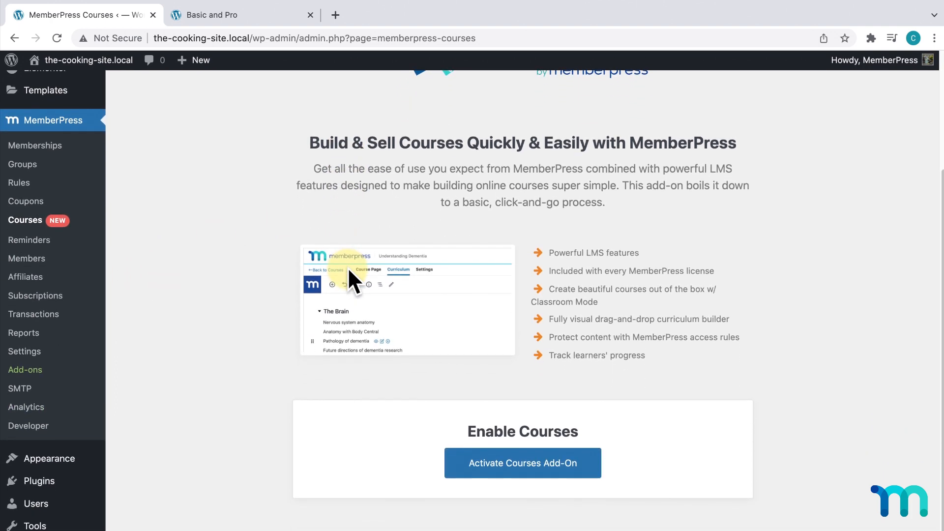
{"action": "left_click", "coordinate": [597, 470]}
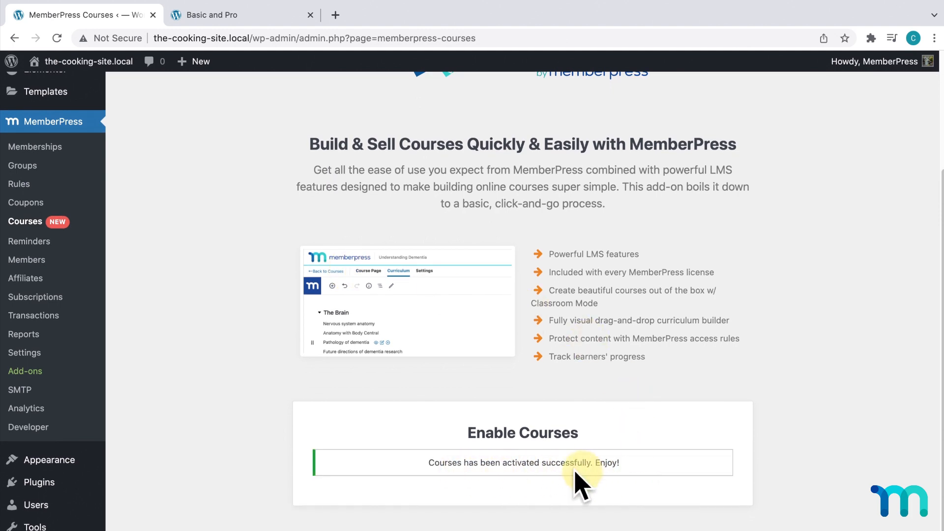
- Reopen MemberPress > Courses to show the still-empty course list
{"action": "scroll", "coordinate": [371, 368], "scroll_direction": "up", "scroll_amount": 1}
{"action": "scroll", "coordinate": [87, 154], "scroll_direction": "up", "scroll_amount": 5}
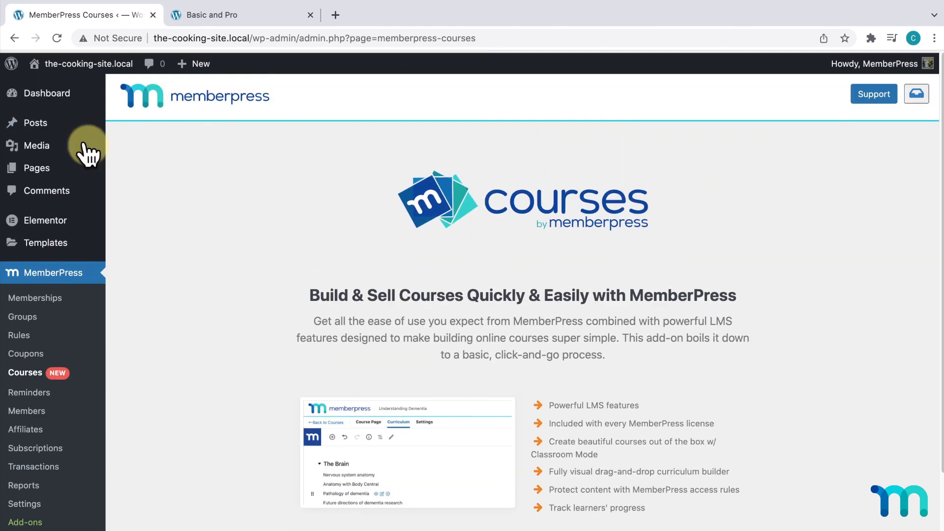
{"action": "left_click", "coordinate": [42, 93]}
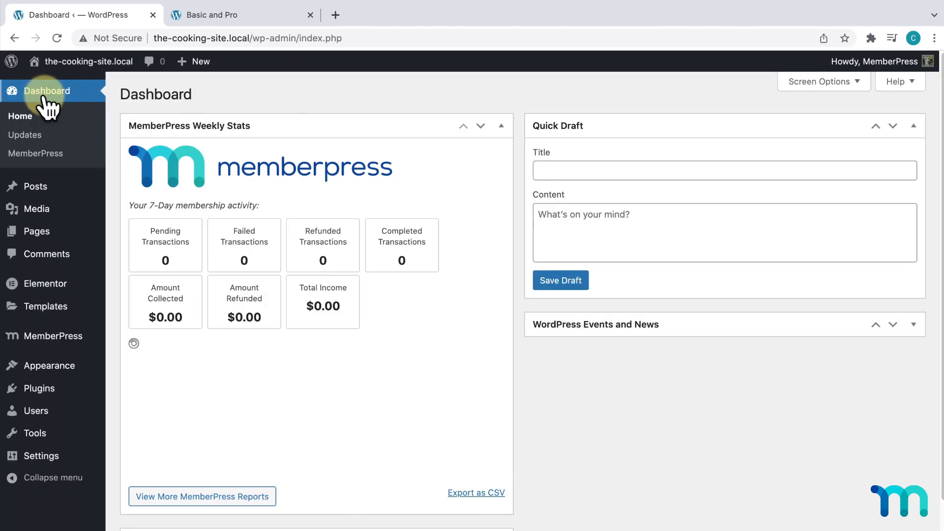
{"action": "mouse_move", "coordinate": [68, 343]}
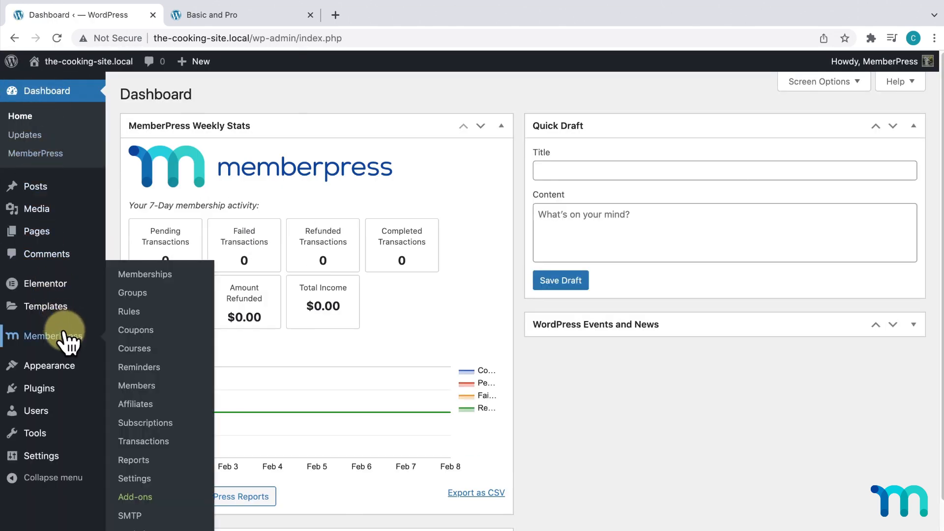
{"action": "left_click", "coordinate": [145, 350]}
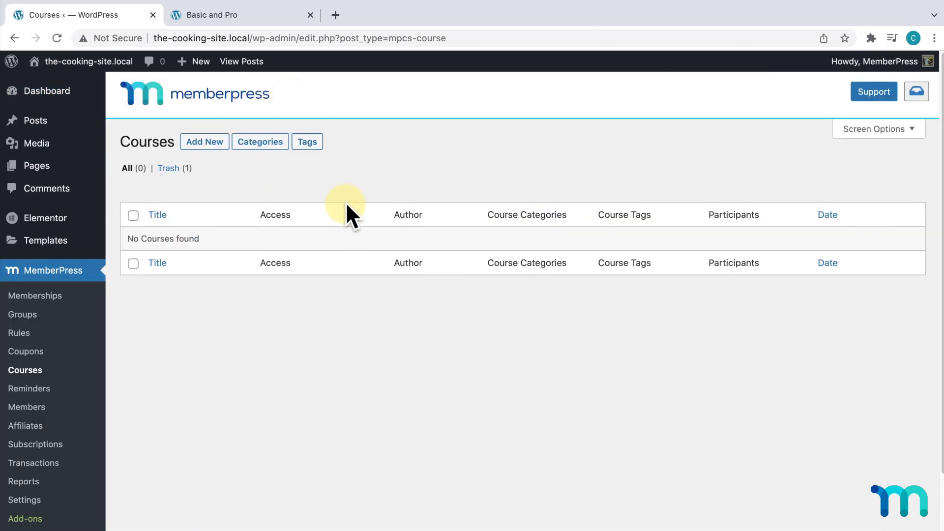
- Create a new course titled 'Cooking Essentials' and paste its one-line description
{"action": "left_click", "coordinate": [210, 142]}
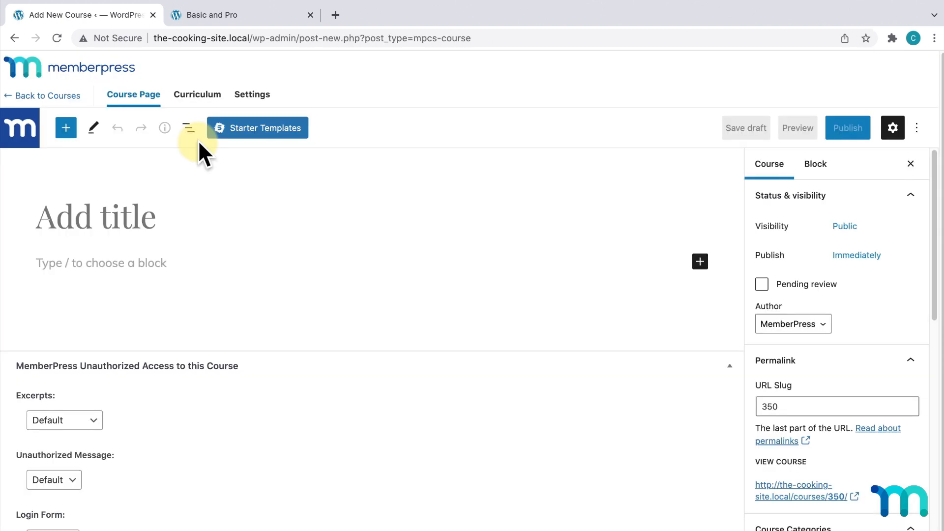
{"action": "left_click", "coordinate": [135, 216]}
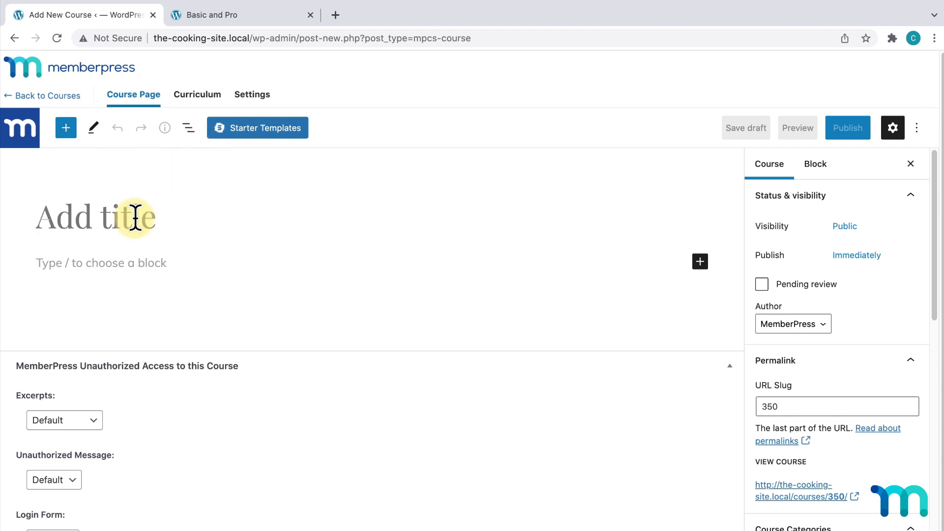
{"action": "type", "text": "Cooking"}
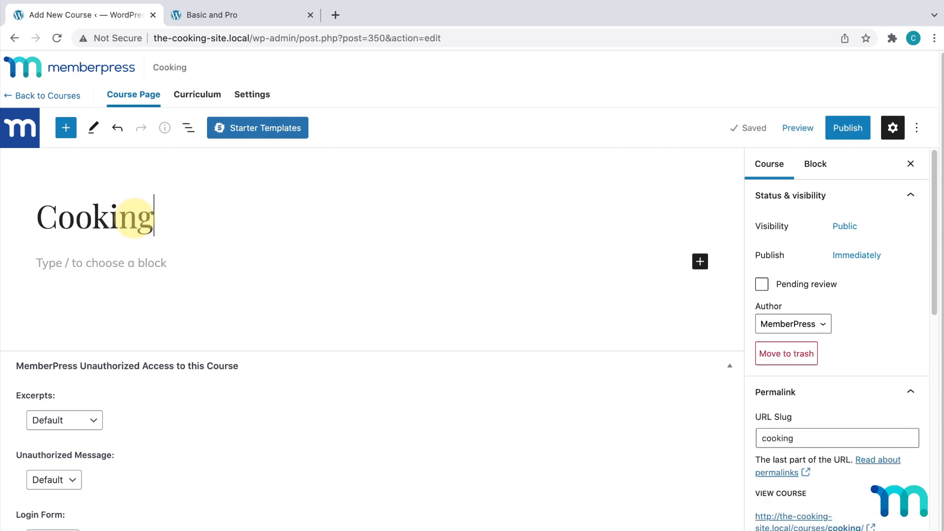
{"action": "type", "text": " Essentials"}
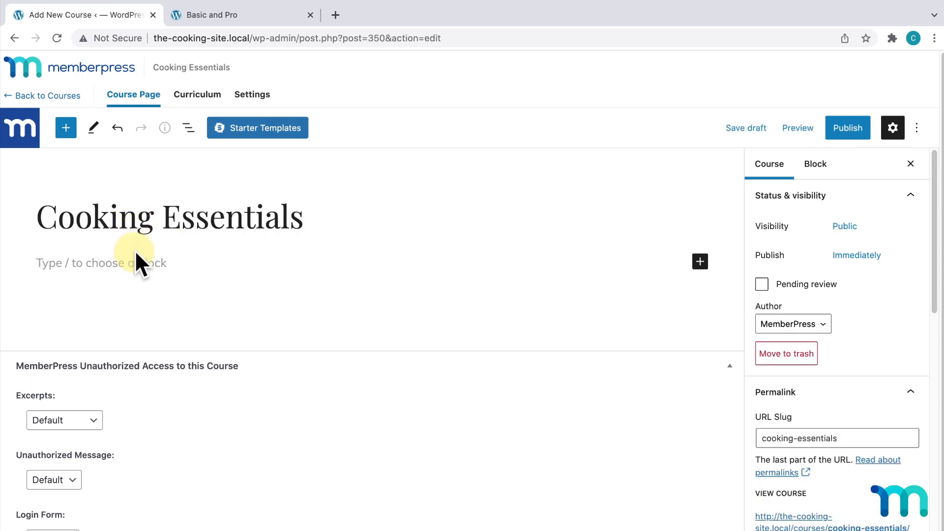
{"action": "left_click", "coordinate": [139, 258]}
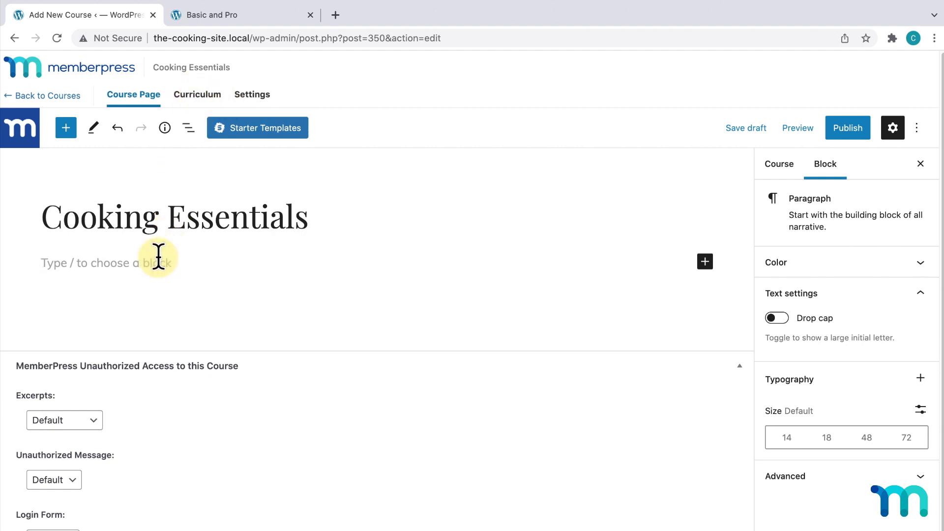
{"action": "type", "text": "Everything you need to know to start your cooking journey."}
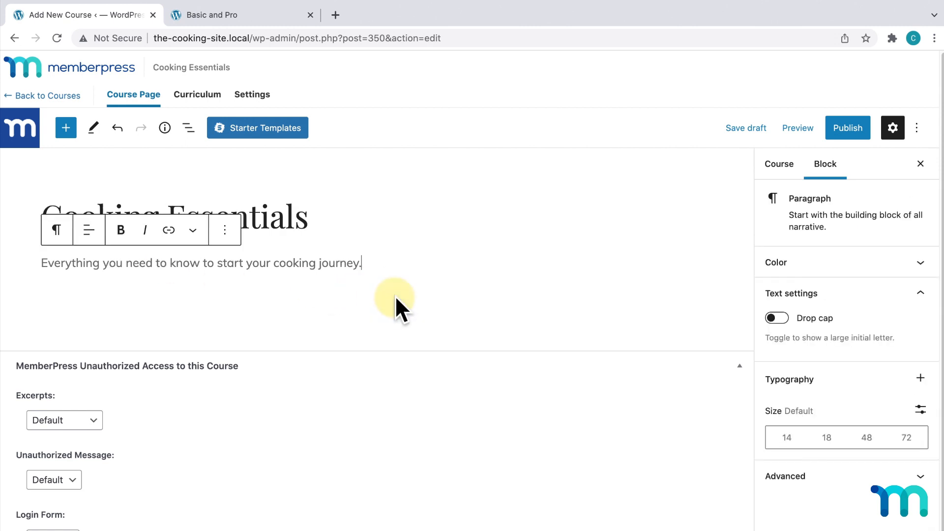
- Publish the Cooking Essentials course and close the course-is-live panel
{"action": "left_click", "coordinate": [860, 133]}
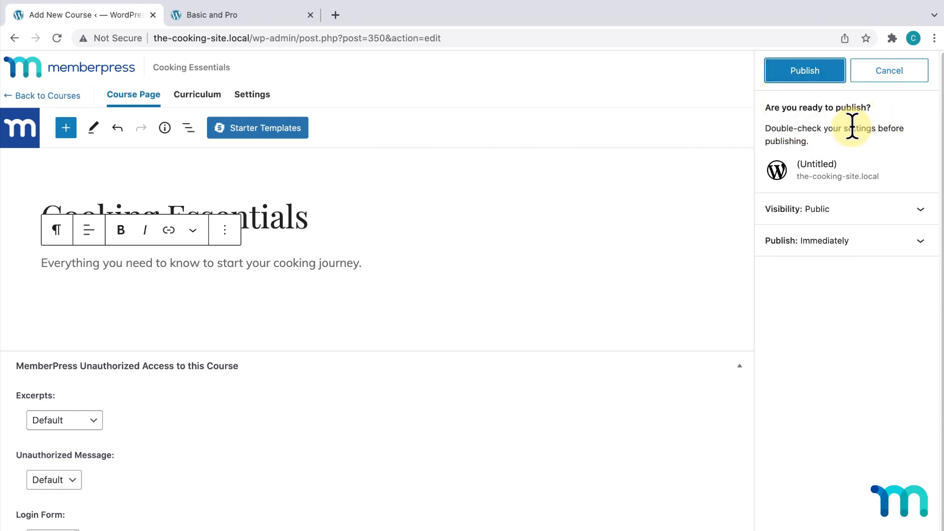
{"action": "left_click", "coordinate": [820, 71]}
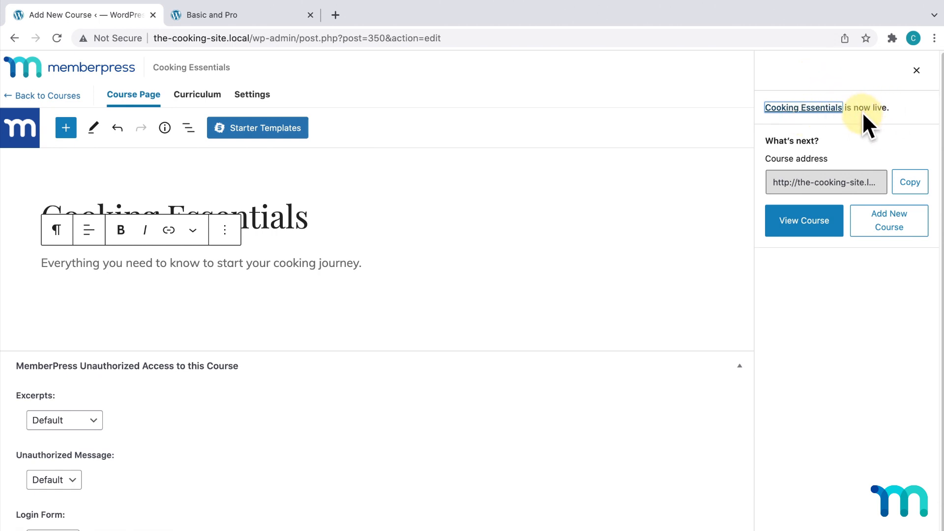
{"action": "left_click", "coordinate": [802, 182]}
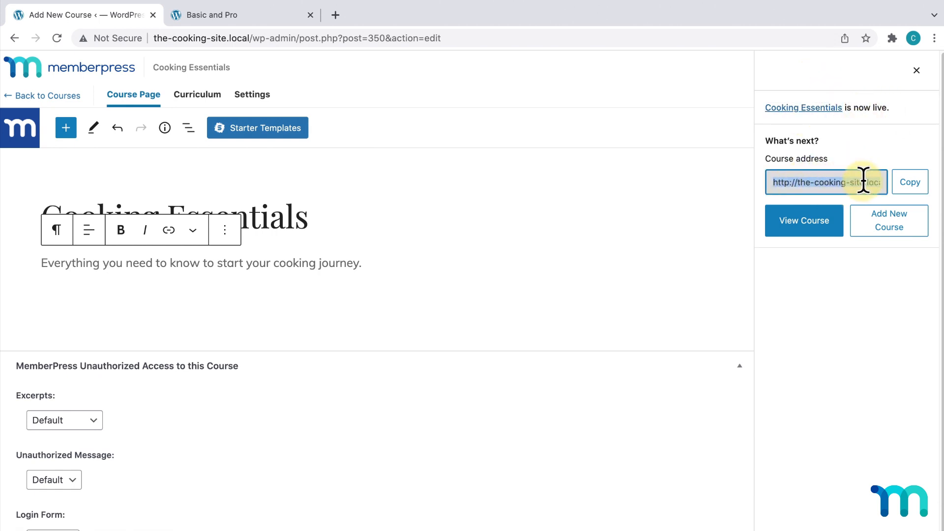
{"action": "left_click", "coordinate": [917, 71]}
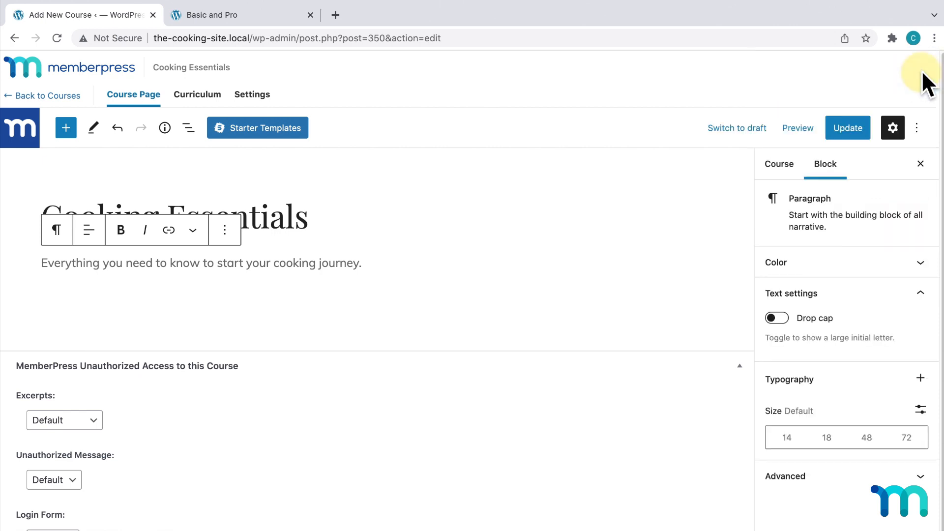
- Edit the Permalink URL Slug in the Course sidebar so it reads cooking-essentials
{"action": "left_click", "coordinate": [785, 169]}
{"action": "scroll", "coordinate": [820, 231], "scroll_direction": "down", "scroll_amount": 9}
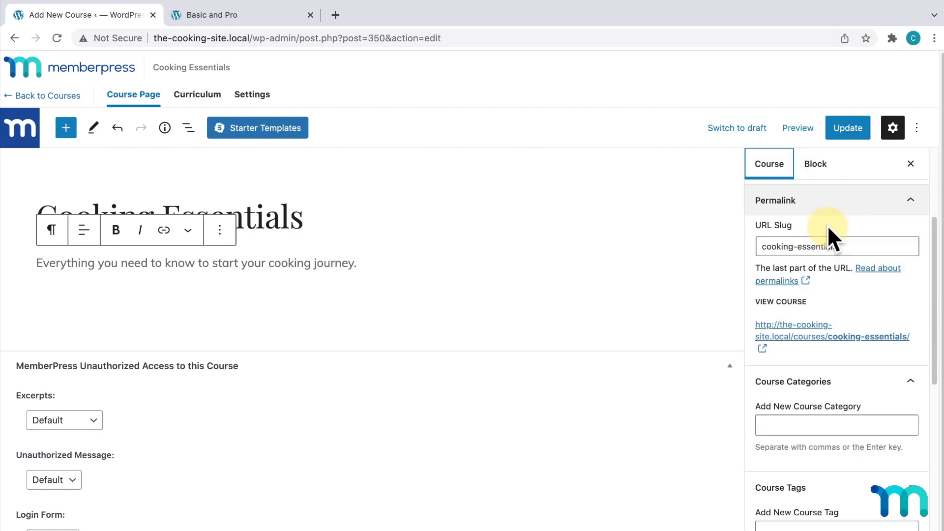
{"action": "scroll", "coordinate": [827, 226], "scroll_direction": "up", "scroll_amount": 8}
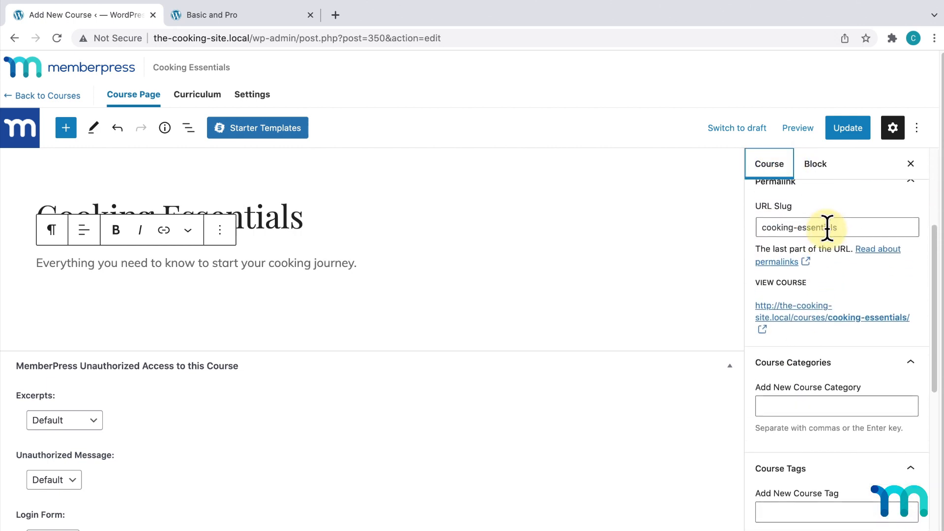
{"action": "scroll", "coordinate": [826, 226], "scroll_direction": "up", "scroll_amount": 3}
{"action": "scroll", "coordinate": [830, 234], "scroll_direction": "down", "scroll_amount": 5}
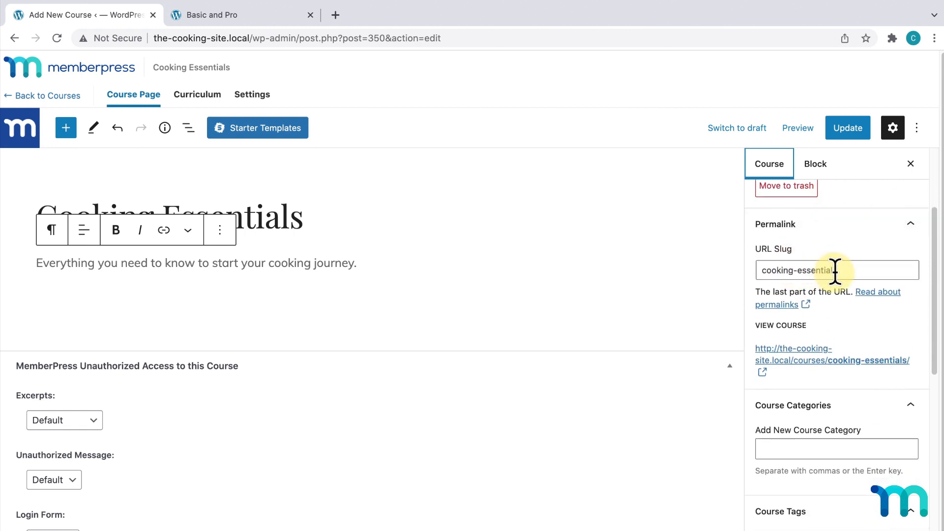
{"action": "scroll", "coordinate": [835, 271], "scroll_direction": "down", "scroll_amount": 2}
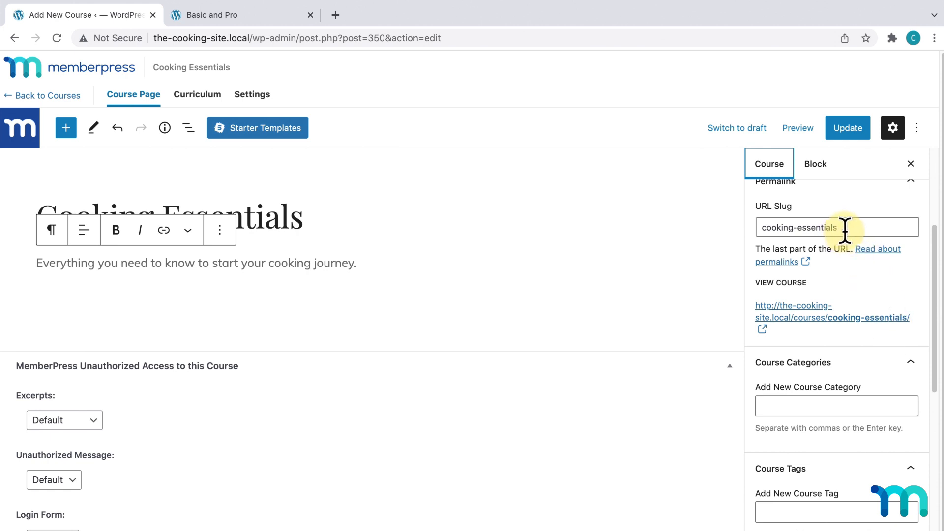
{"action": "left_click", "coordinate": [304, 224]}
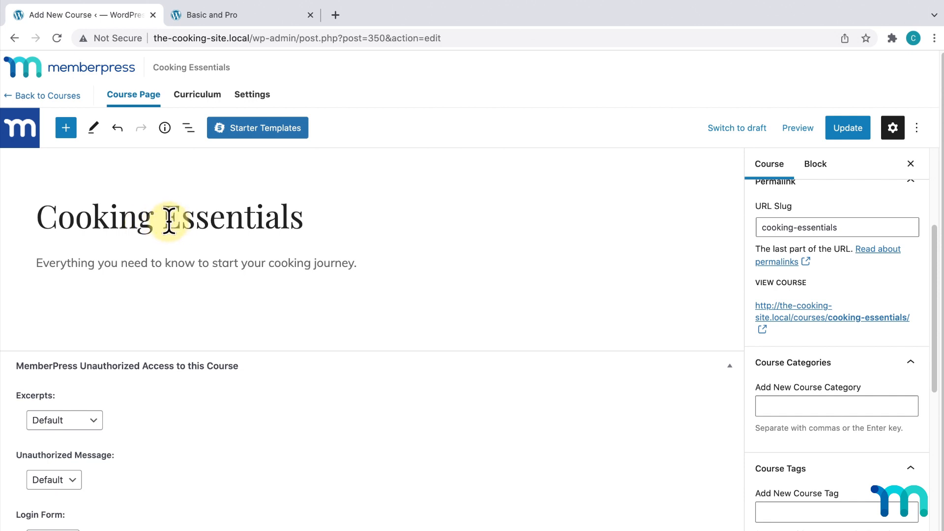
{"action": "left_click", "coordinate": [799, 227]}
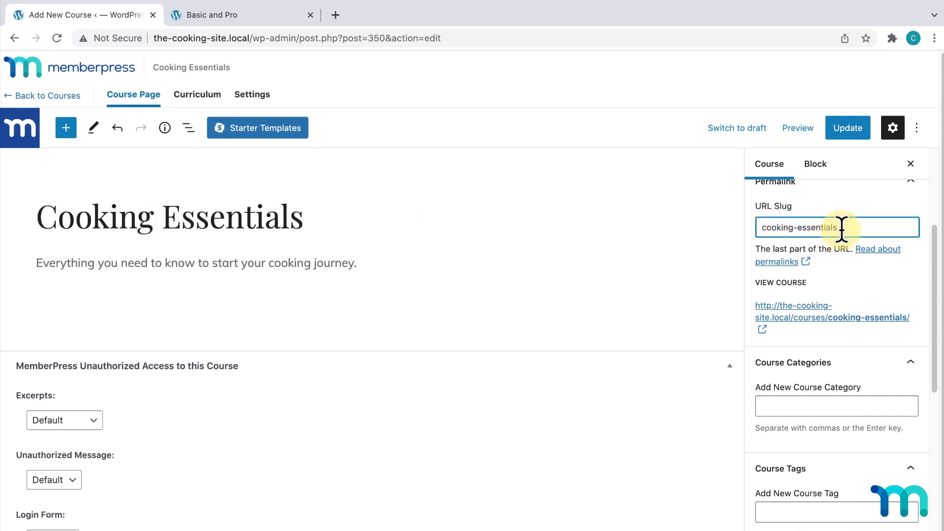
{"action": "key", "text": "BackSpace"}
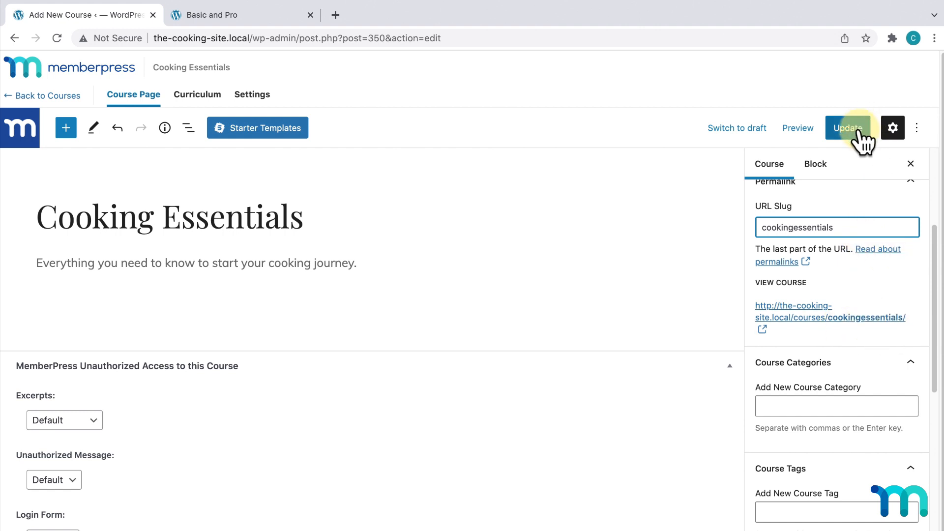
{"action": "type", "text": "-"}
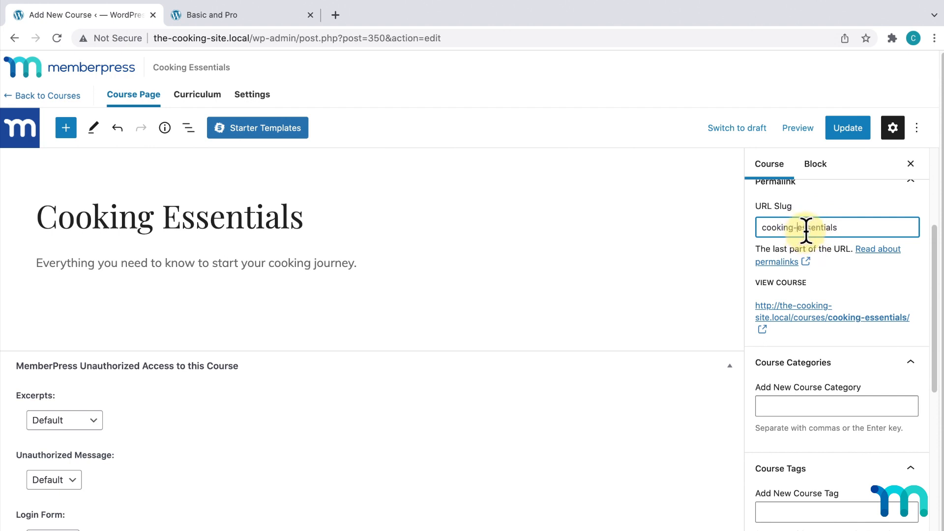
{"action": "scroll", "coordinate": [891, 290], "scroll_direction": "down", "scroll_amount": 3}
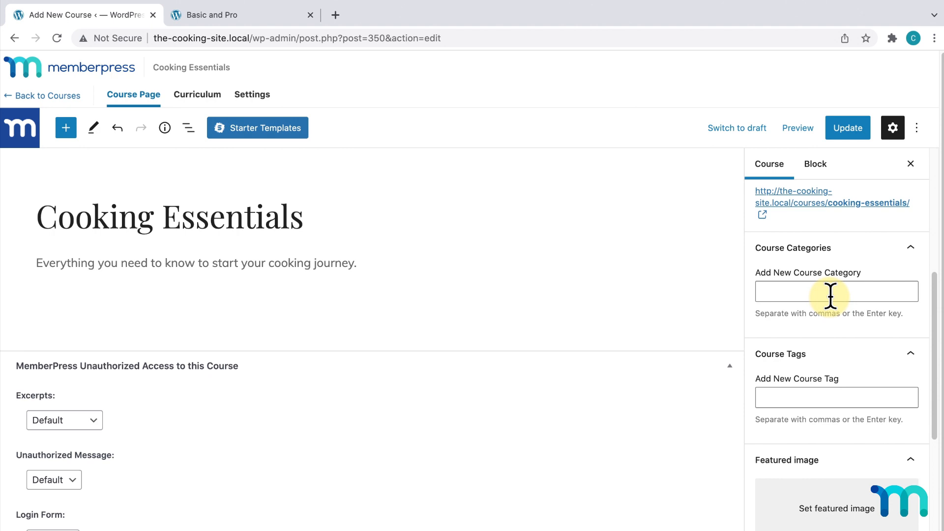
{"action": "scroll", "coordinate": [831, 294], "scroll_direction": "down", "scroll_amount": 1}
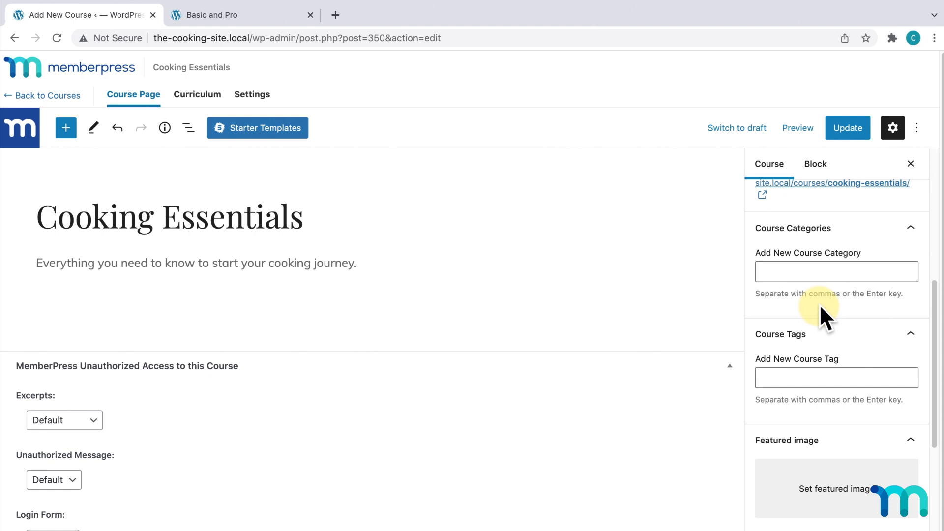
{"action": "left_click", "coordinate": [833, 372]}
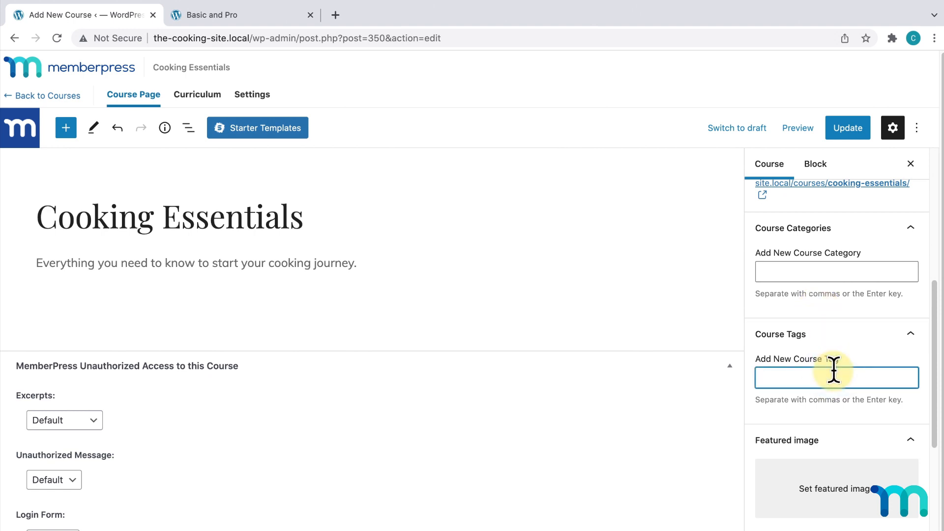
{"action": "type", "text": "pro-course"}
{"action": "key", "text": "Return"}
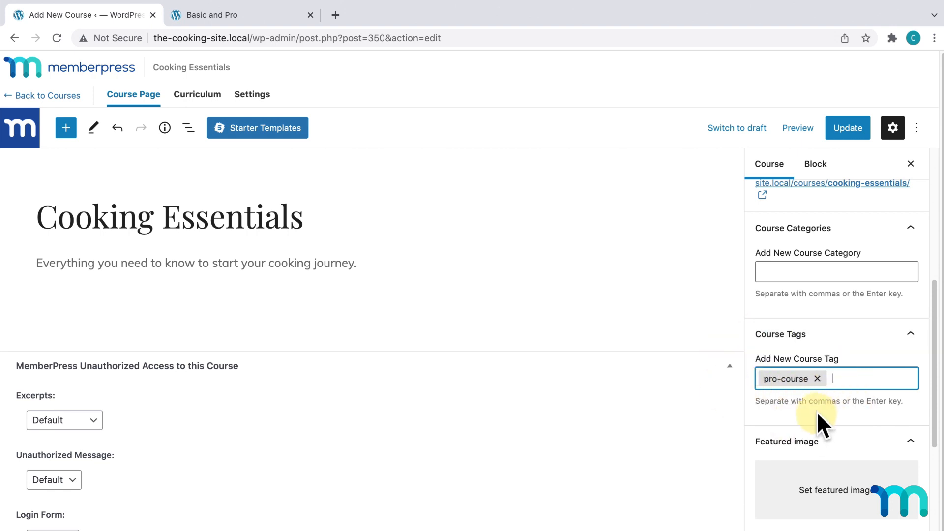
{"action": "left_click", "coordinate": [817, 378]}
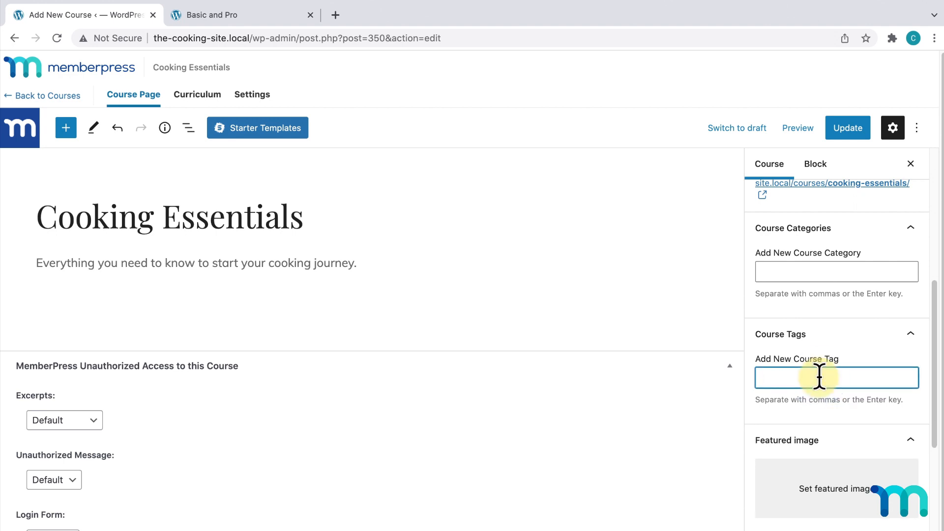
{"action": "scroll", "coordinate": [836, 403], "scroll_direction": "down", "scroll_amount": 5}
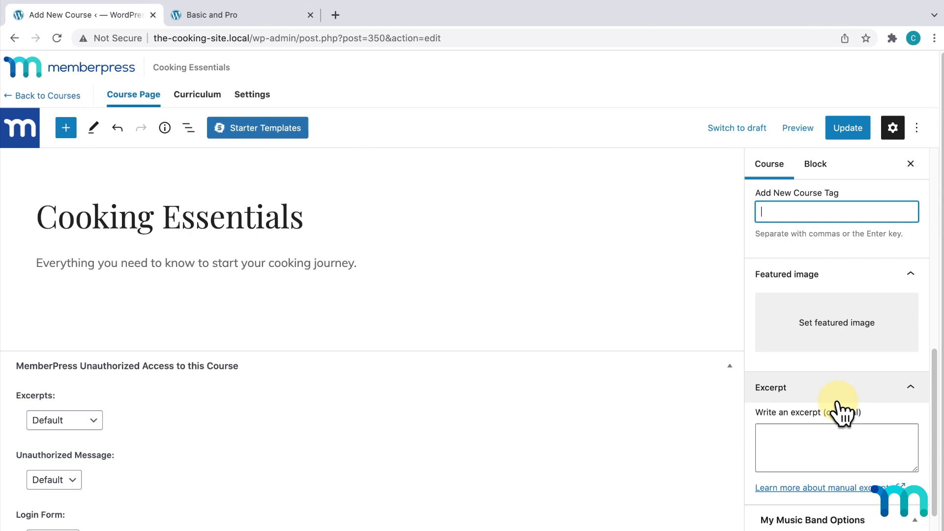
- Set the steak photo from the Media Library as the course's featured image
{"action": "left_click", "coordinate": [840, 328]}
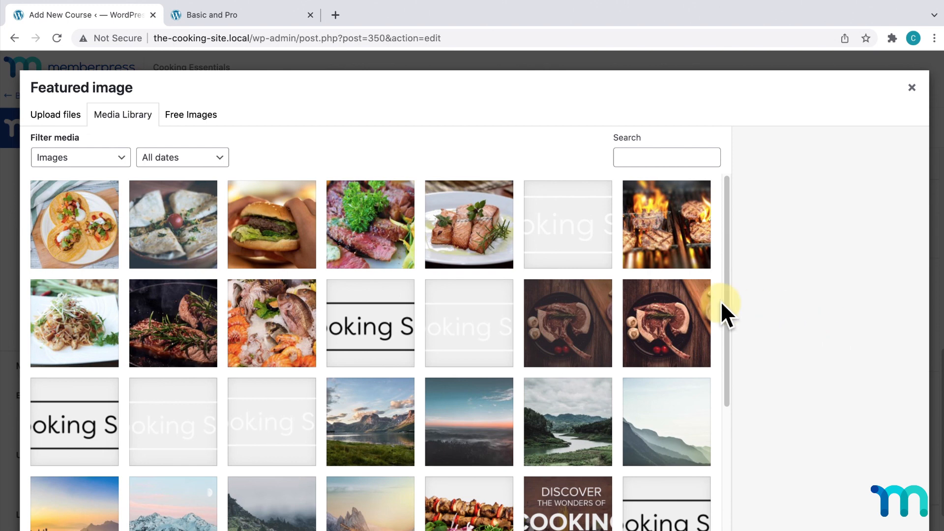
{"action": "left_click", "coordinate": [379, 227]}
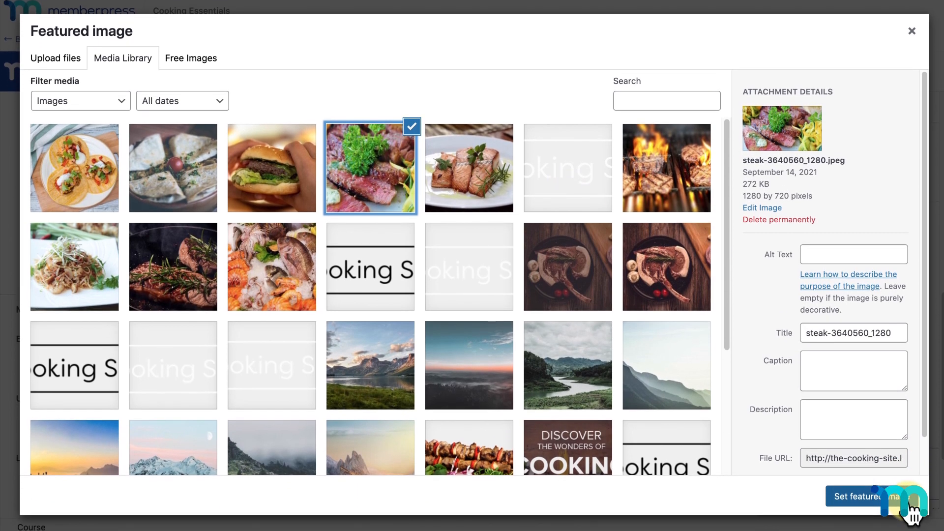
{"action": "left_click", "coordinate": [909, 506]}
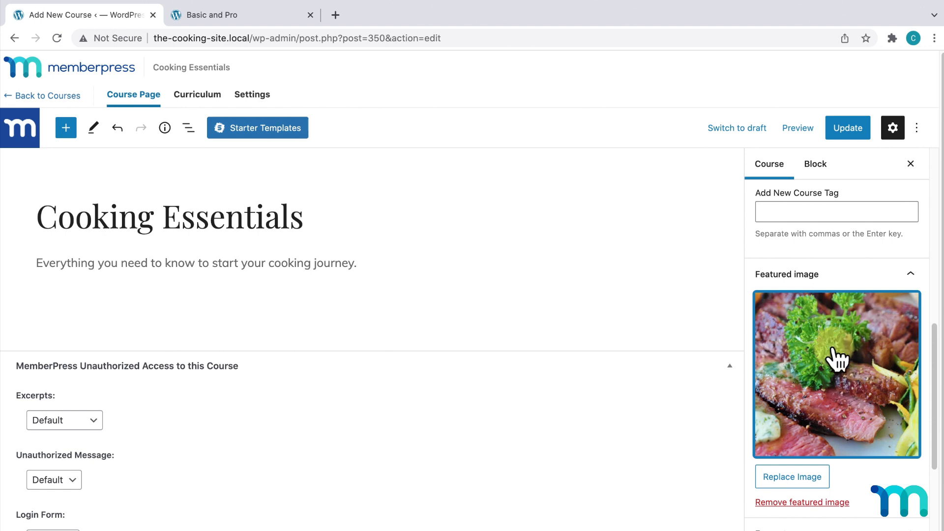
- Update the Cooking Essentials course to save the changes
{"action": "scroll", "coordinate": [837, 359], "scroll_direction": "down", "scroll_amount": 5}
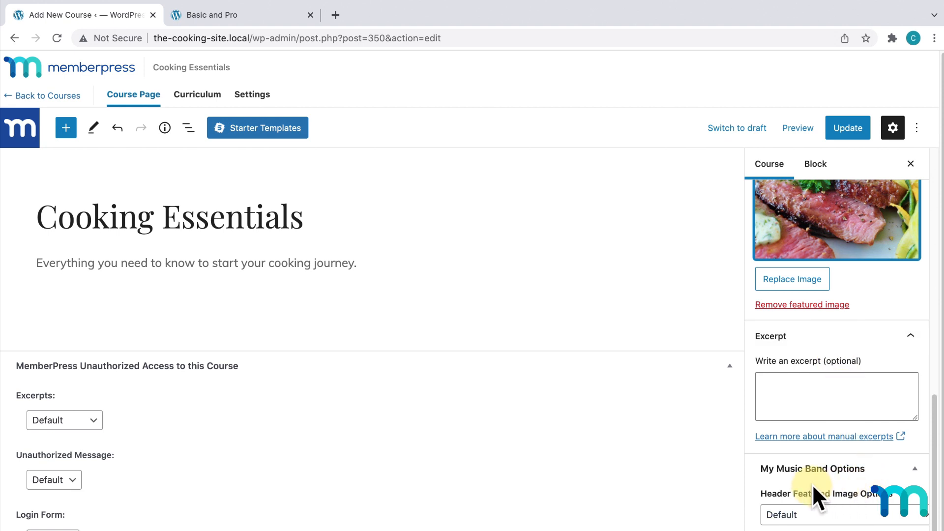
{"action": "scroll", "coordinate": [838, 487], "scroll_direction": "up", "scroll_amount": 10}
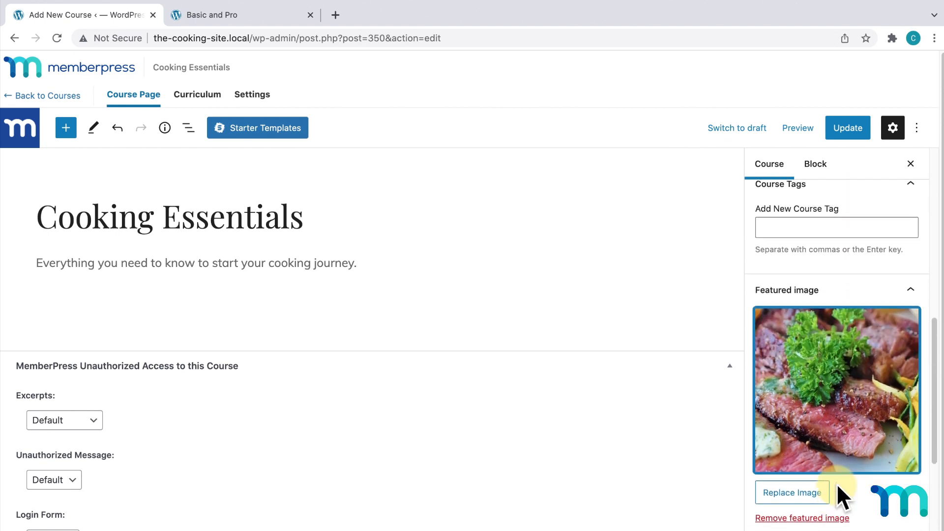
{"action": "scroll", "coordinate": [836, 497], "scroll_direction": "up", "scroll_amount": 2}
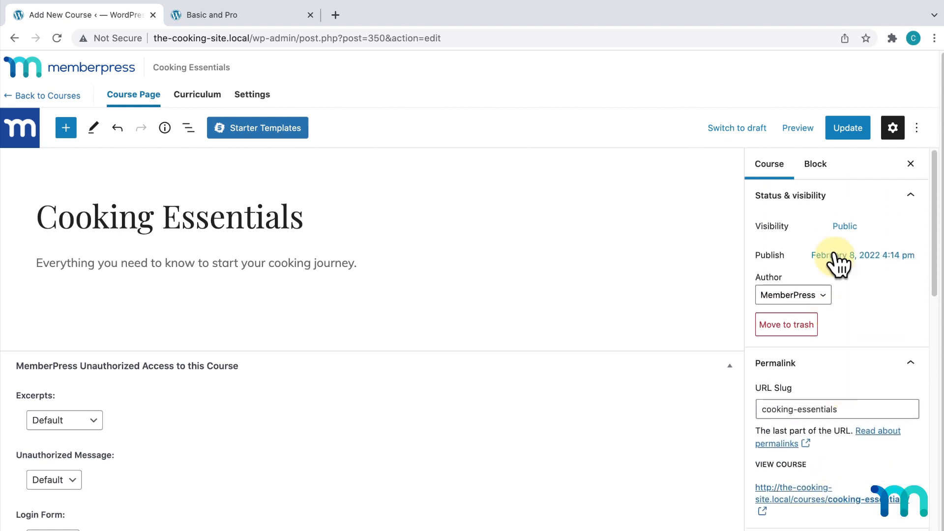
{"action": "left_click", "coordinate": [849, 131]}
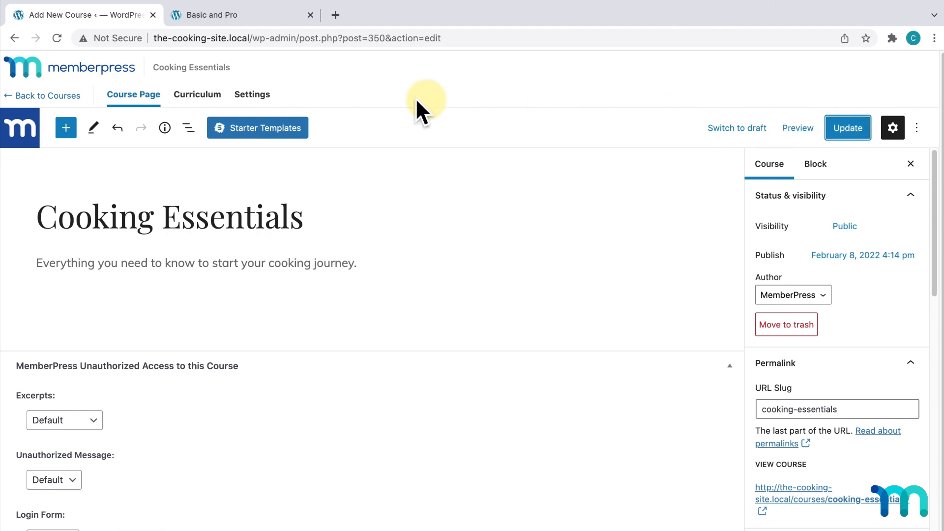
- On the Curriculum tab, add a first section named 'Getting Started'
{"action": "left_click", "coordinate": [191, 107]}
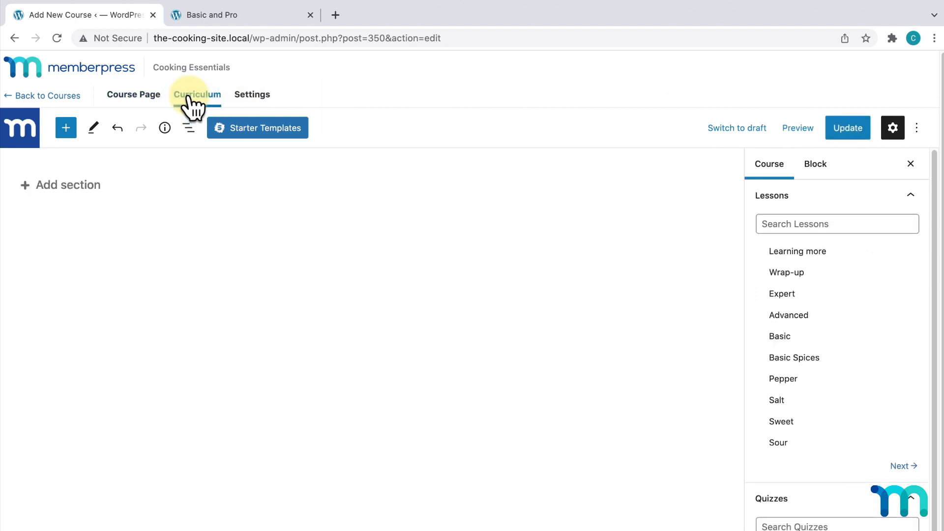
{"action": "left_click", "coordinate": [73, 184]}
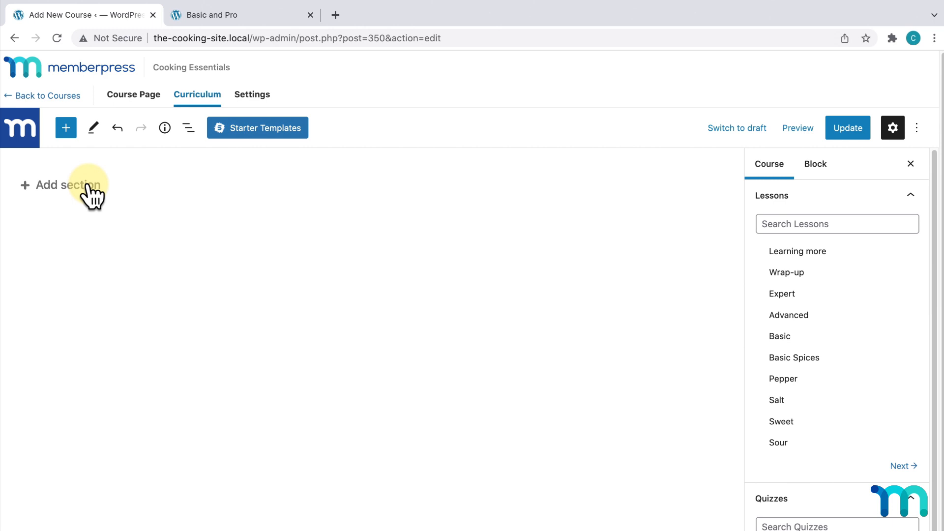
{"action": "left_click", "coordinate": [89, 189]}
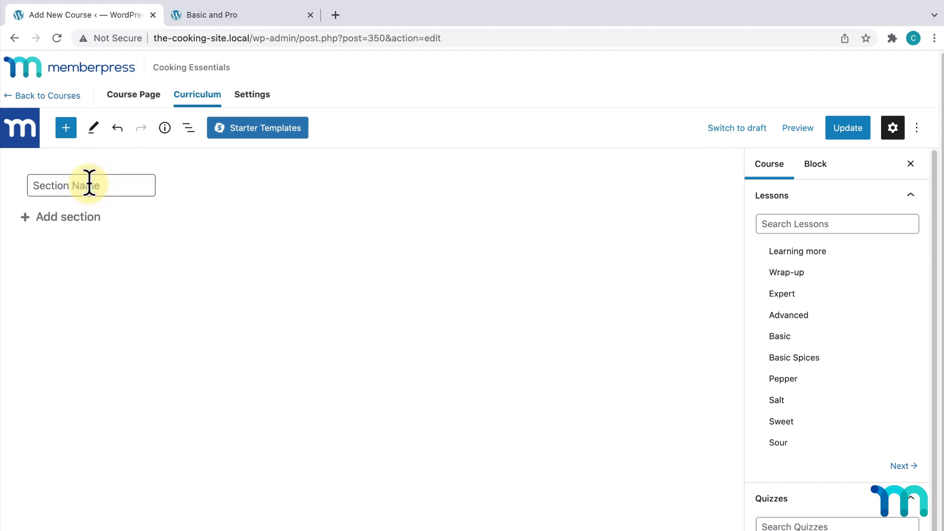
{"action": "type", "text": "Getting Started"}
{"action": "key", "text": "Return"}
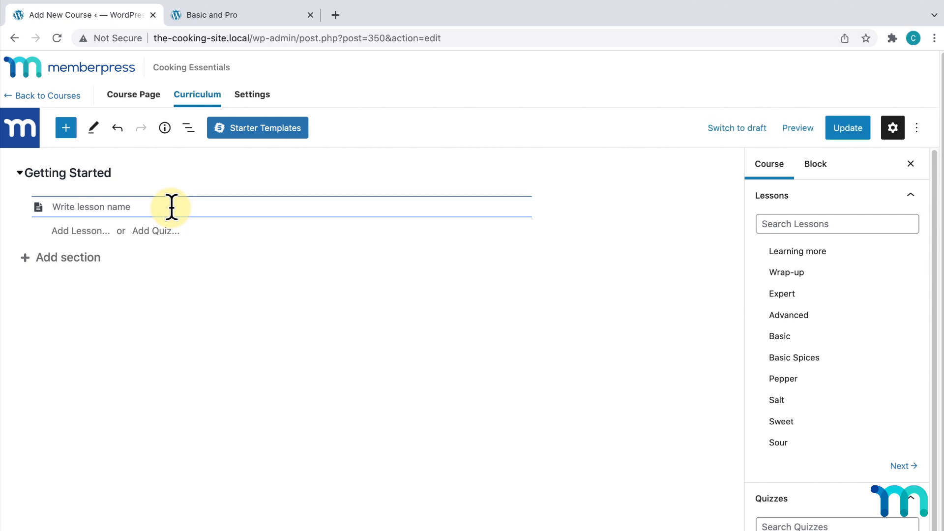
- Add lessons Intro to Cooking, Knowing your kitchen and Essential tools to Getting Started
{"action": "type", "text": "Intro to Cooking"}
{"action": "key", "text": "Return"}
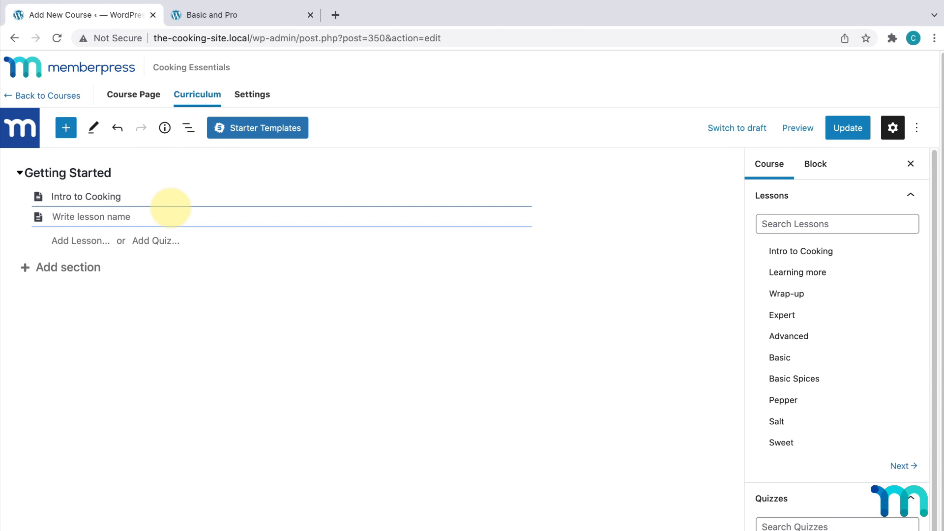
{"action": "type", "text": "Knowing your kitchen"}
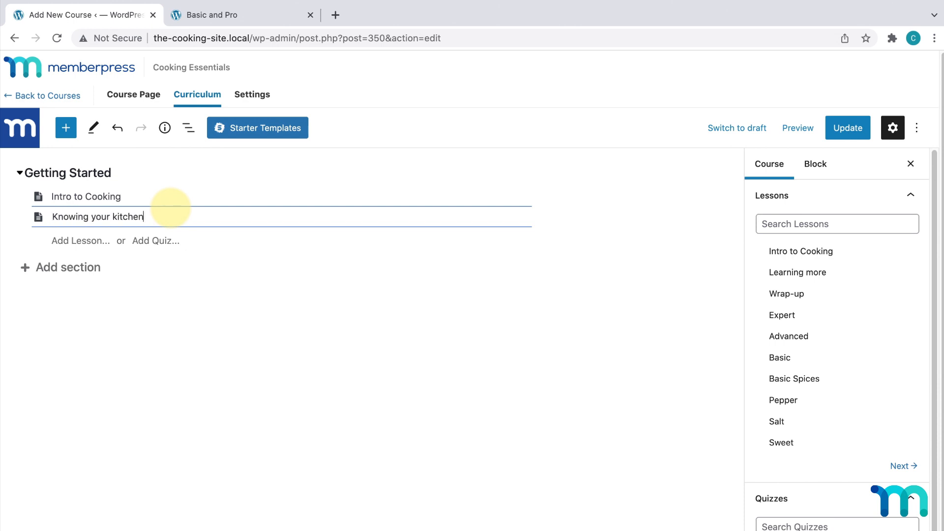
{"action": "key", "text": "Return"}
{"action": "type", "text": "Essential tools"}
{"action": "key", "text": "Return"}
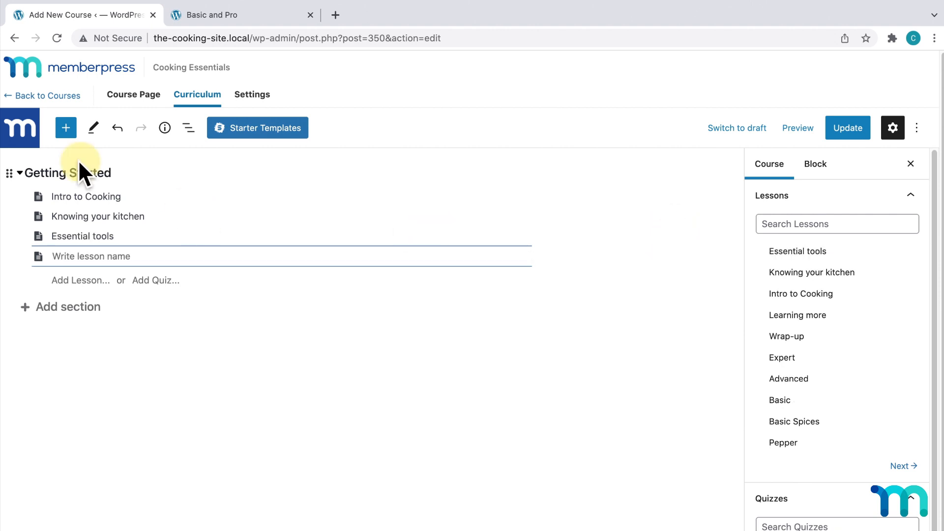
- Add a new section after Getting Started and begin naming it 'Beginner Meals'
{"action": "mouse_move", "coordinate": [160, 183]}
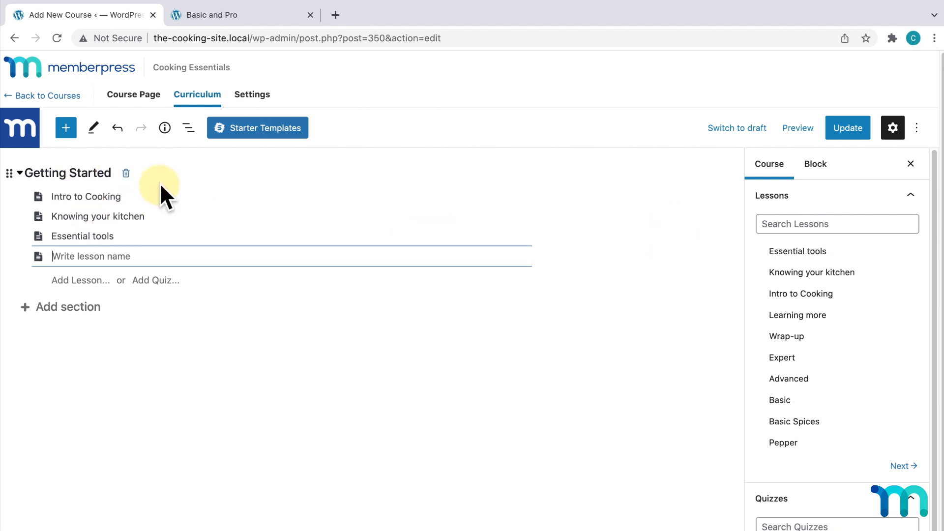
{"action": "left_click", "coordinate": [74, 283]}
{"action": "type", "text": "Beginner Meals"}
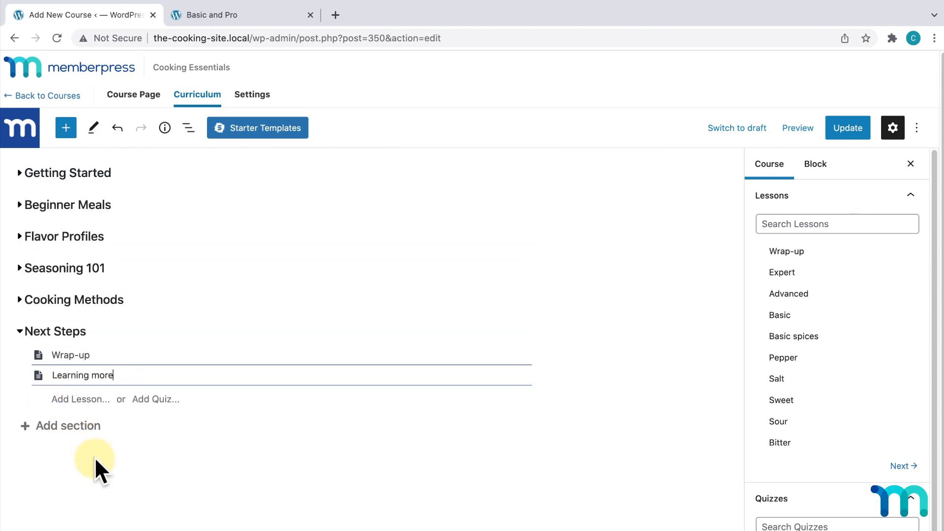
- Add the final 'Learning more' lesson, review the expanded sections, and update the curriculum
{"action": "key", "text": "Return"}
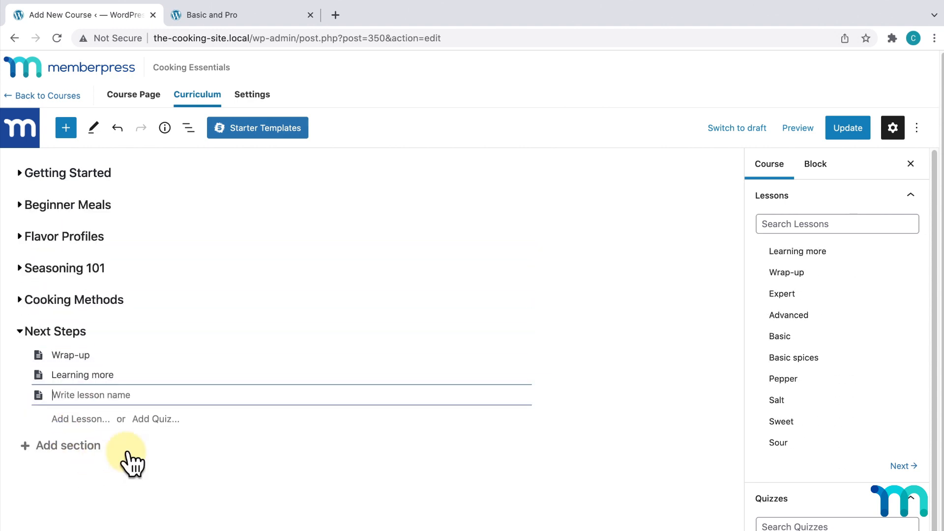
{"action": "left_click", "coordinate": [615, 383]}
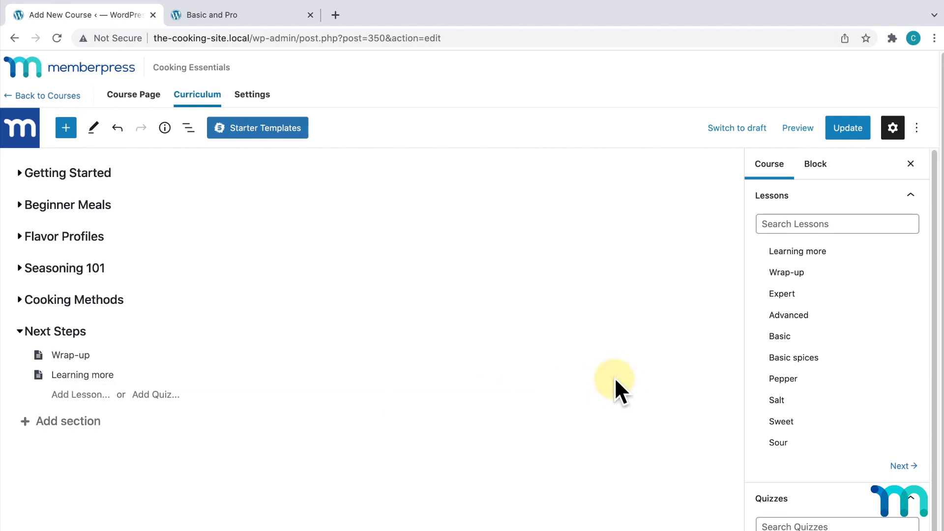
{"action": "left_click", "coordinate": [19, 301]}
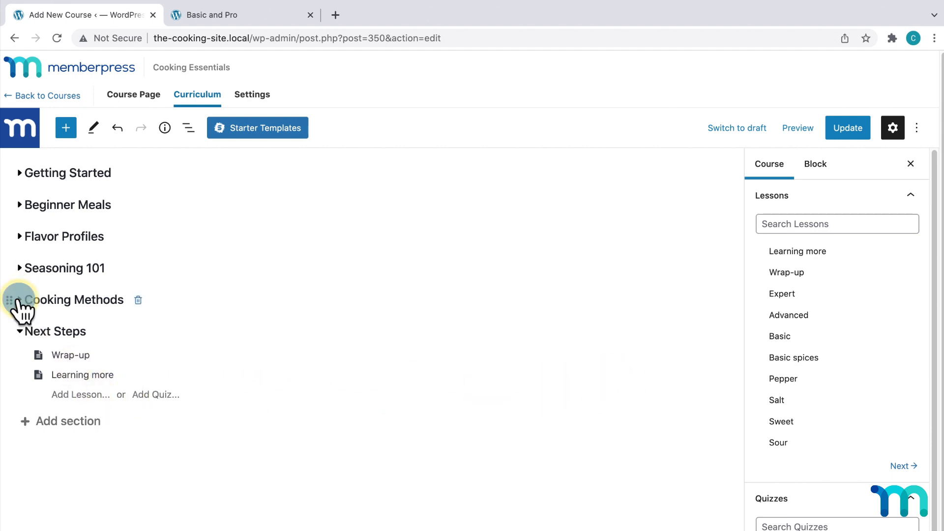
{"action": "left_click", "coordinate": [20, 269]}
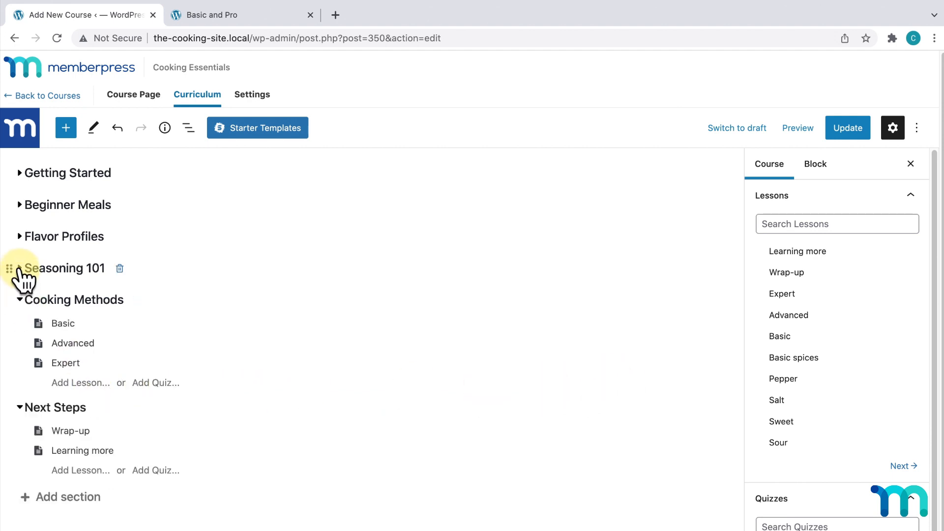
{"action": "left_click", "coordinate": [20, 173]}
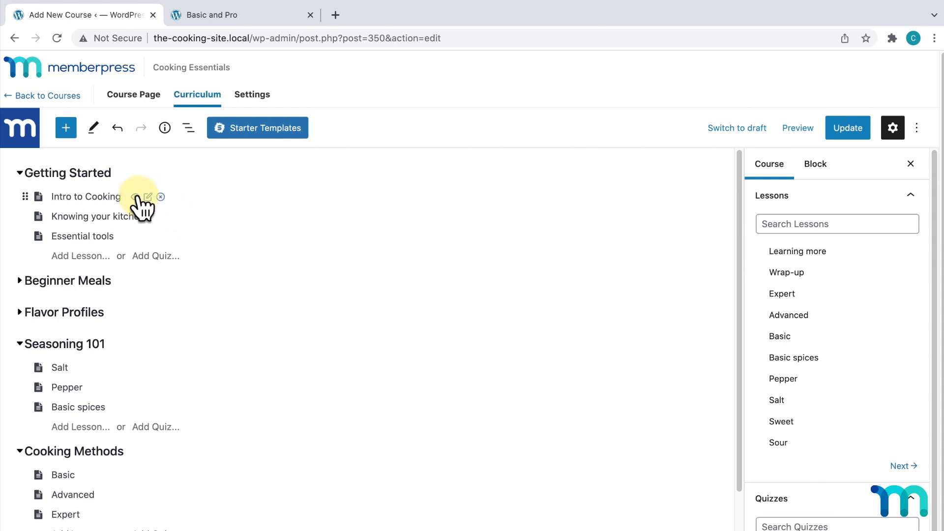
{"action": "left_click", "coordinate": [839, 123]}
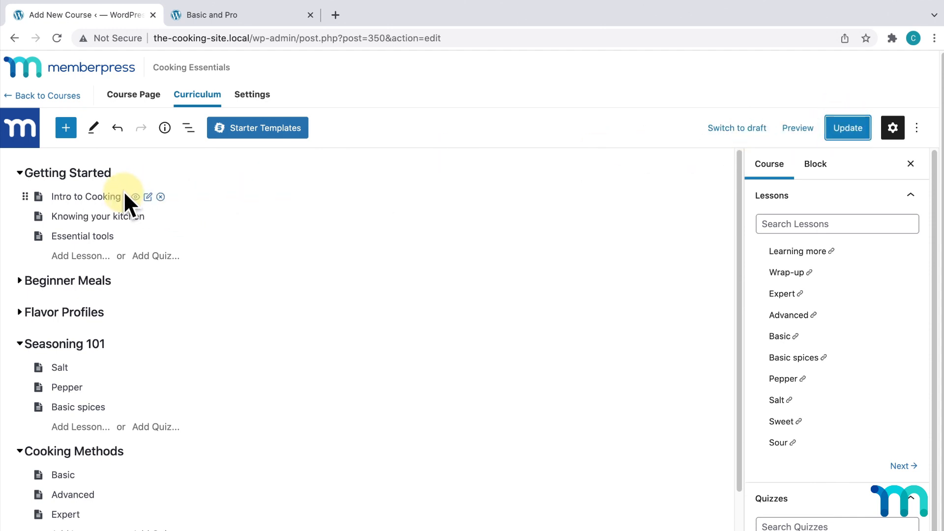
{"action": "left_click", "coordinate": [136, 197]}
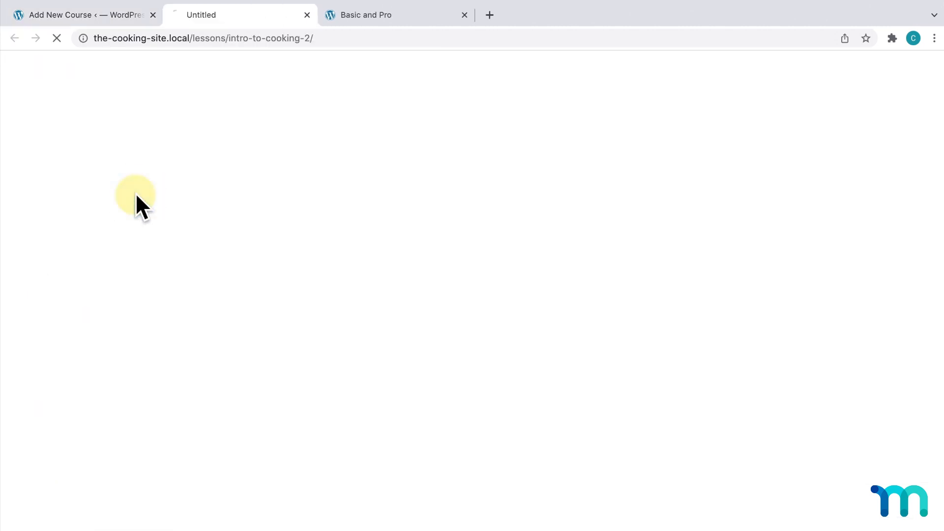
{"action": "scroll", "coordinate": [140, 193], "scroll_direction": "down", "scroll_amount": 5}
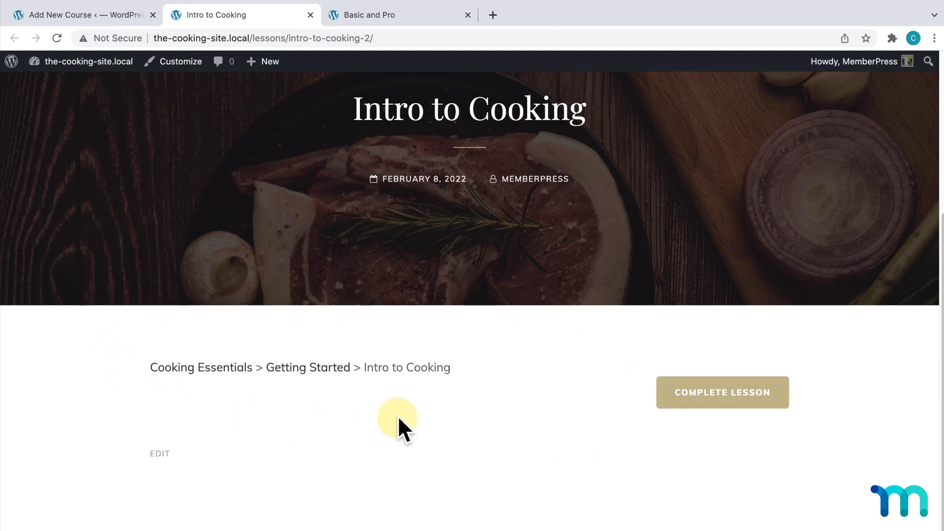
{"action": "scroll", "coordinate": [397, 415], "scroll_direction": "up", "scroll_amount": 5}
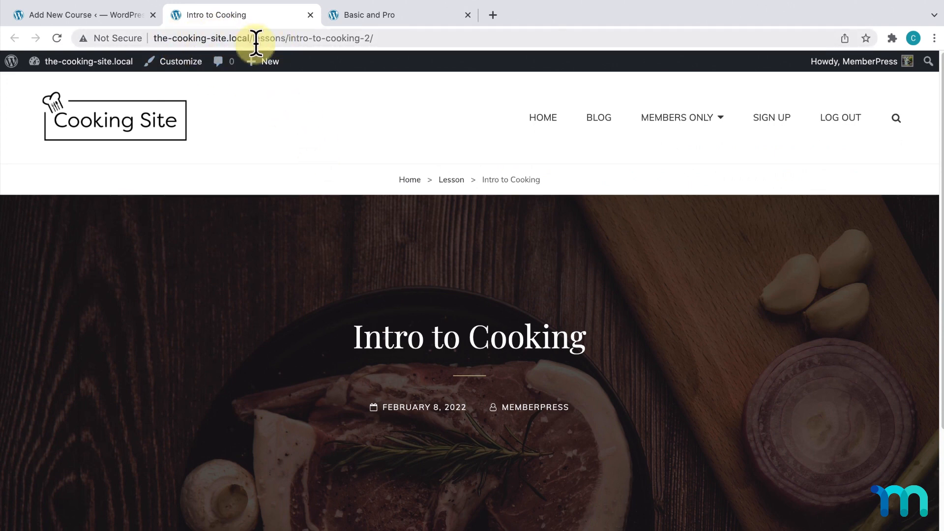
- Close the lesson preview and remove Intro to Cooking from the Getting Started section
{"action": "left_click", "coordinate": [310, 15]}
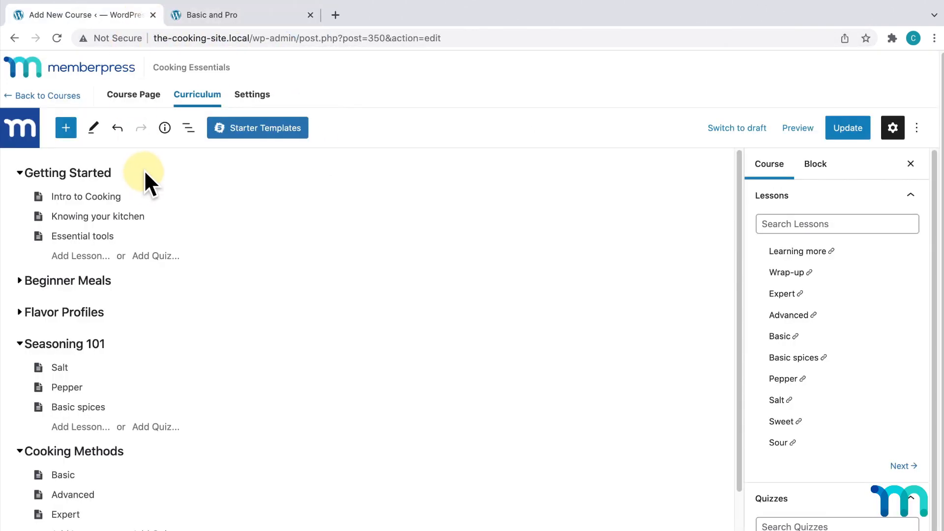
{"action": "mouse_move", "coordinate": [149, 199]}
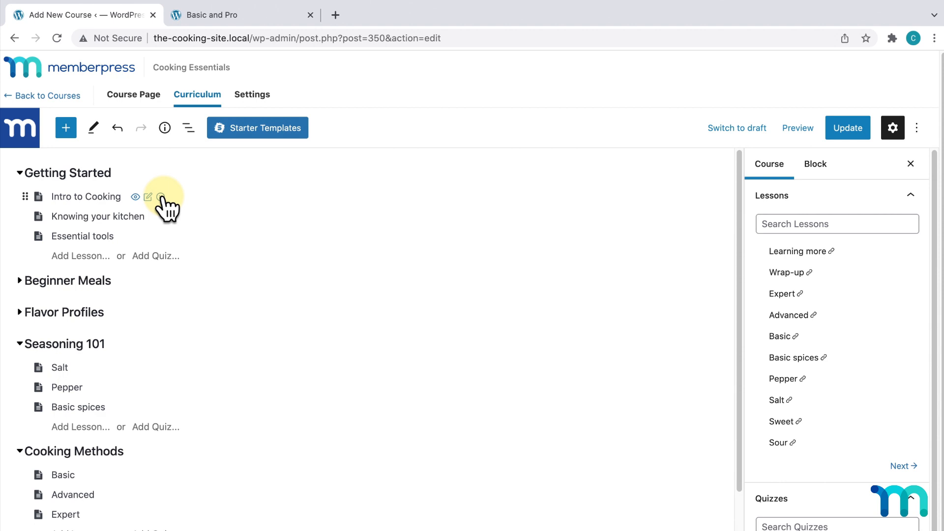
{"action": "left_click", "coordinate": [161, 197]}
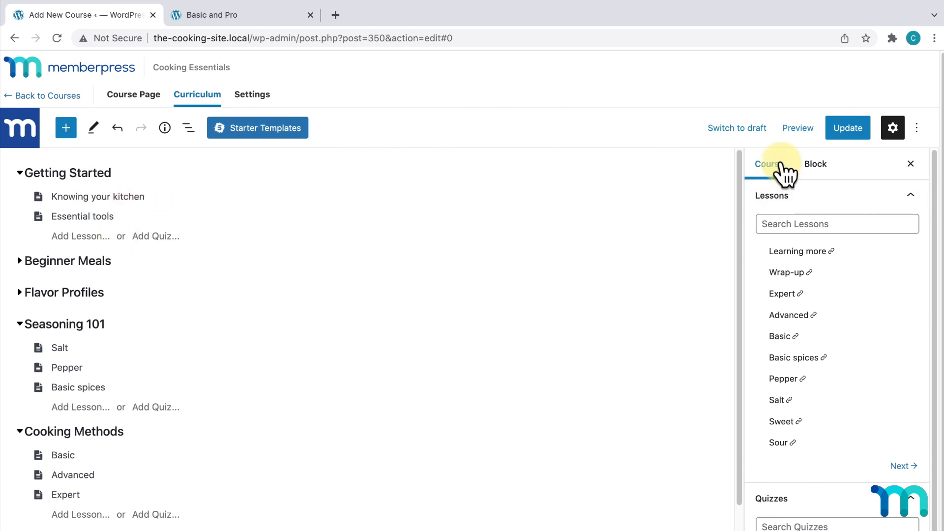
- Search lessons for 'intro' and drag Intro to Cooking back into Getting Started
{"action": "left_click", "coordinate": [821, 224]}
{"action": "type", "text": "intro"}
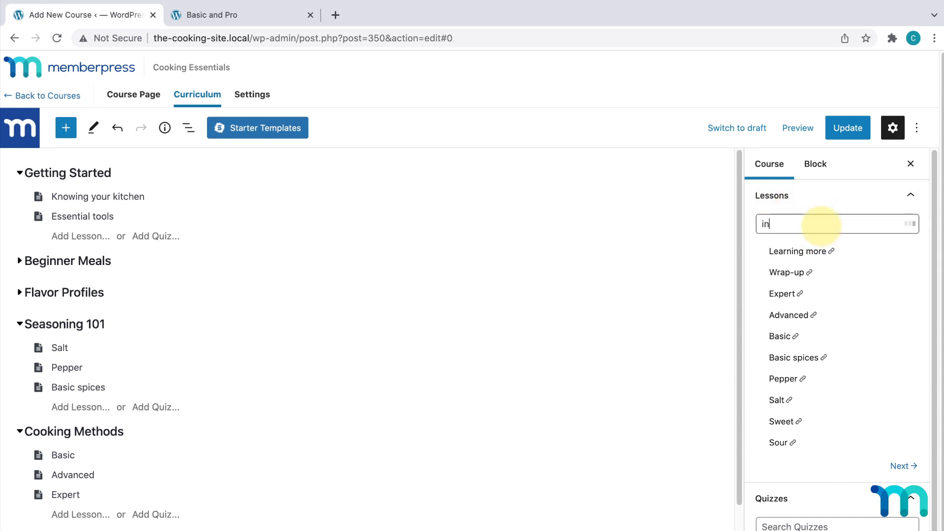
{"action": "mouse_move", "coordinate": [813, 249]}
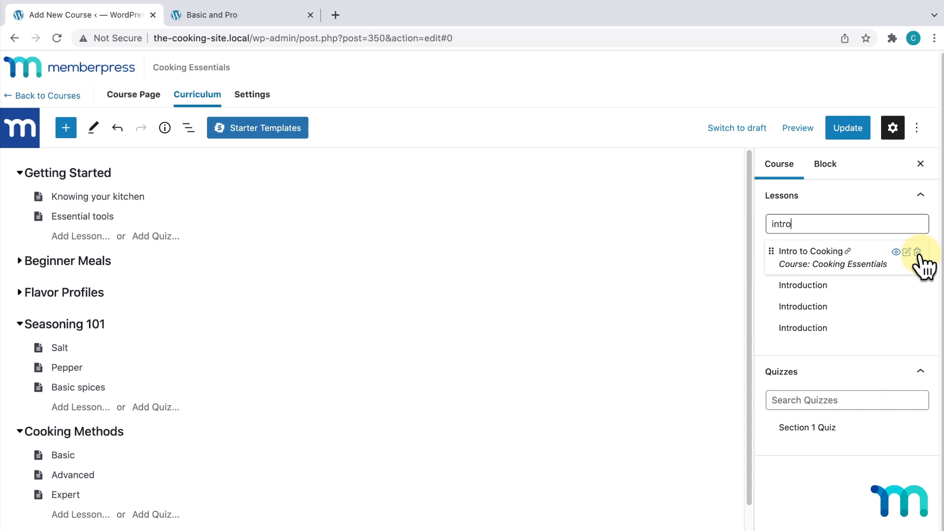
{"action": "left_click_drag", "start_coordinate": [817, 252], "coordinate": [156, 194]}
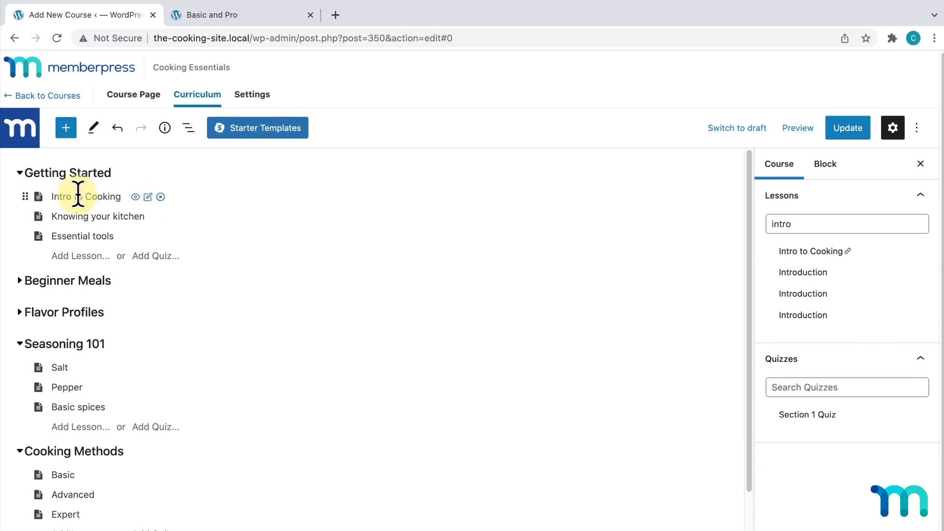
- Demonstrate reordering the lesson and section, then update the course
{"action": "mouse_move", "coordinate": [28, 198]}
{"action": "left_mouse_down"}
{"action": "mouse_move", "coordinate": [30, 236]}
{"action": "mouse_move", "coordinate": [32, 194]}
{"action": "left_mouse_up"}
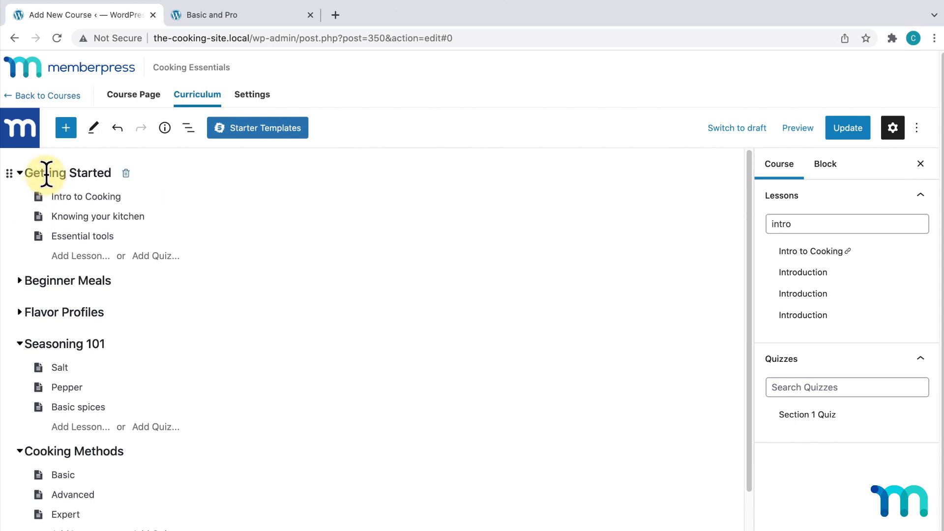
{"action": "left_click_drag", "start_coordinate": [9, 173], "coordinate": [27, 180]}
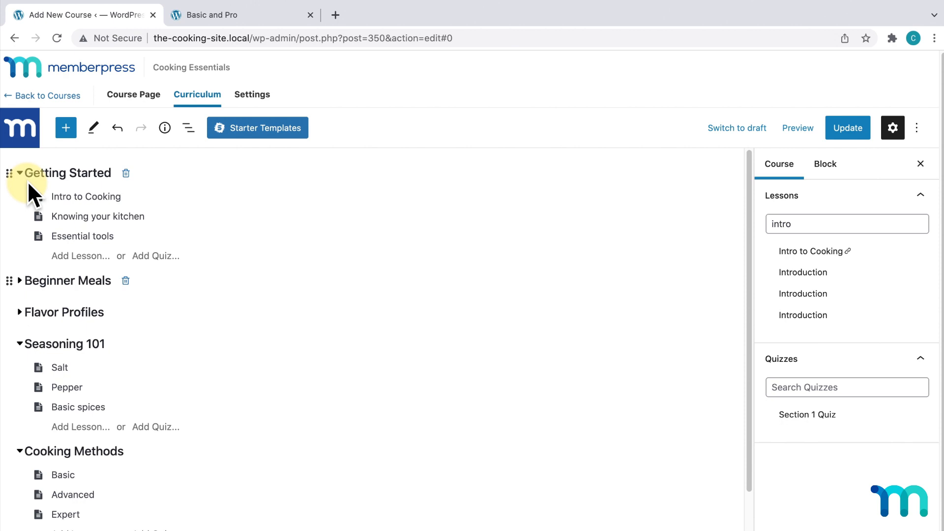
{"action": "left_click", "coordinate": [845, 128]}
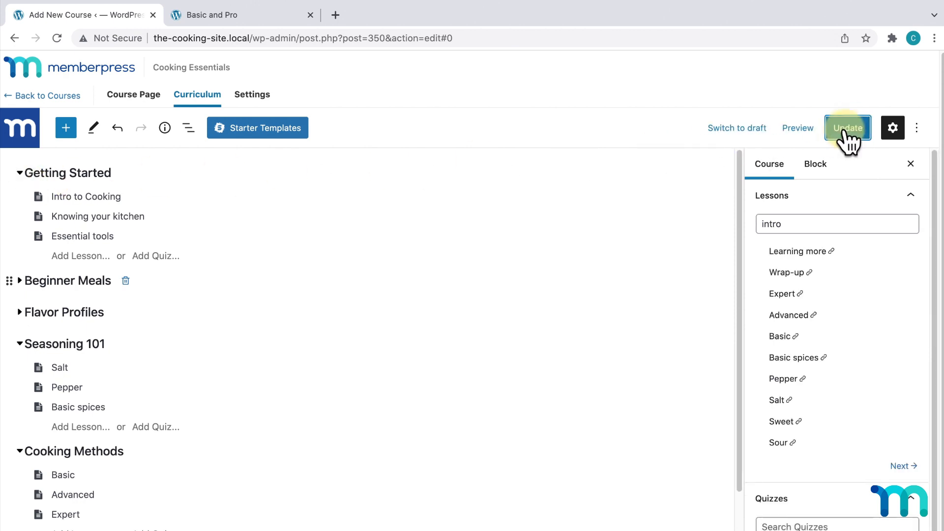
- Open the Intro to Cooking lesson editor and place the cursor in its empty body
{"action": "mouse_move", "coordinate": [89, 195]}
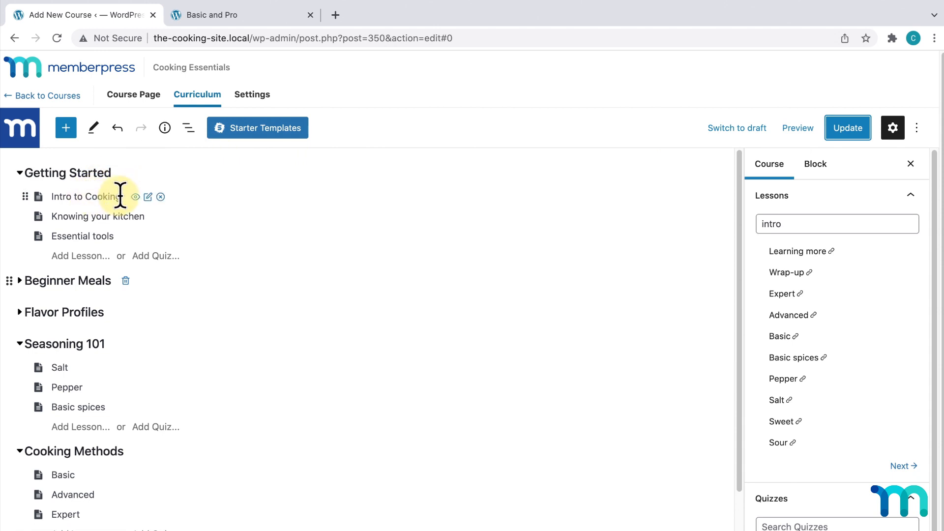
{"action": "left_click", "coordinate": [148, 197]}
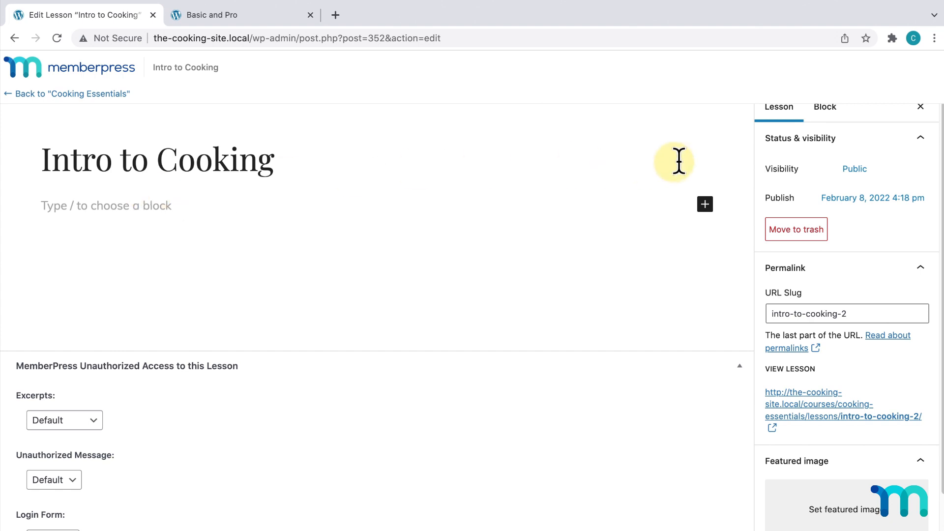
{"action": "scroll", "coordinate": [856, 199], "scroll_direction": "down", "scroll_amount": 3}
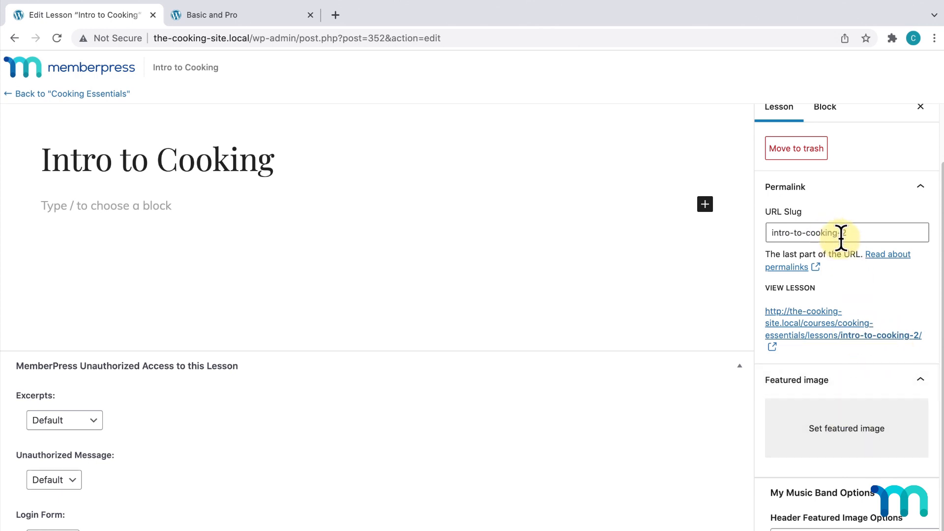
{"action": "scroll", "coordinate": [838, 239], "scroll_direction": "up", "scroll_amount": 3}
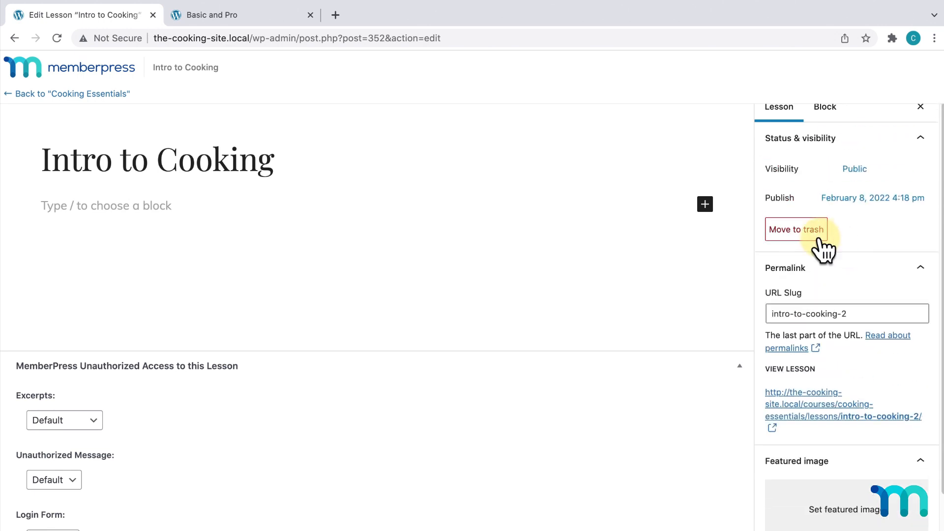
{"action": "left_click", "coordinate": [167, 204]}
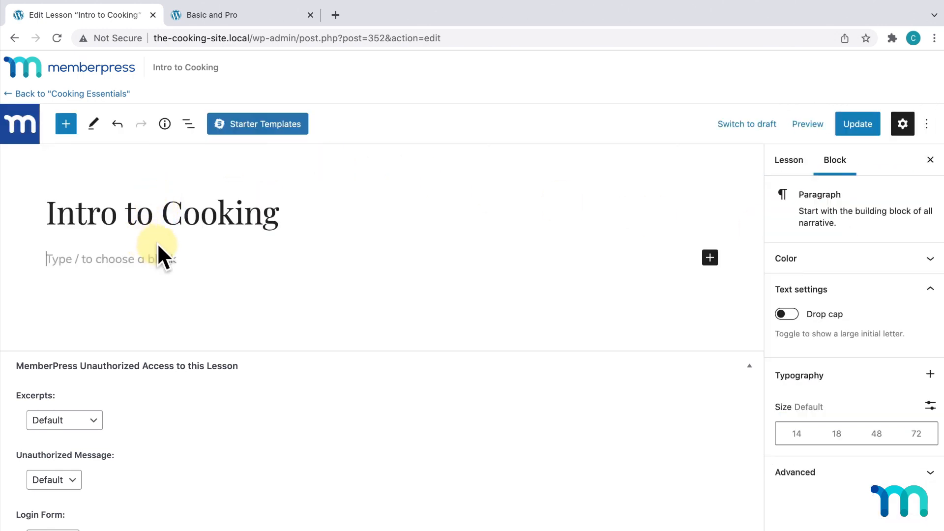
- Add a YouTube block to the lesson and embed the pasted cooking video URL
{"action": "left_click", "coordinate": [66, 124]}
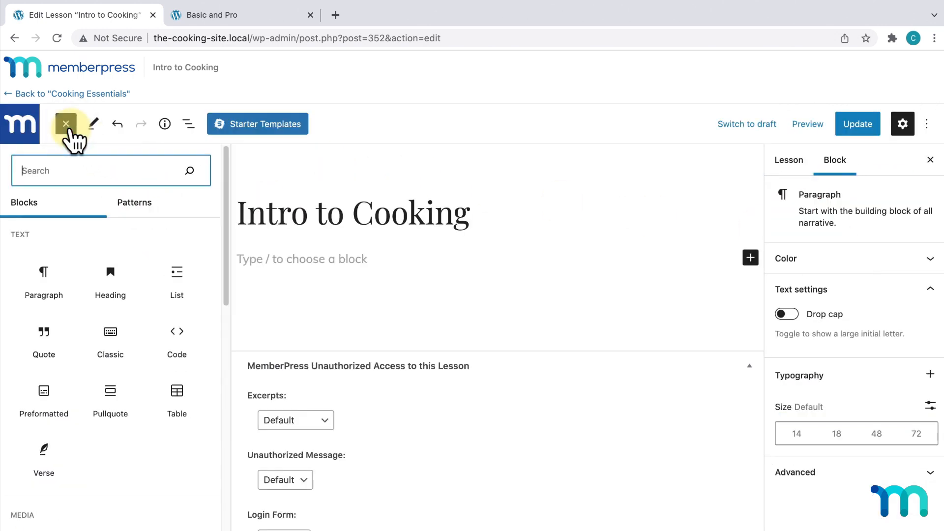
{"action": "scroll", "coordinate": [87, 240], "scroll_direction": "down", "scroll_amount": 10}
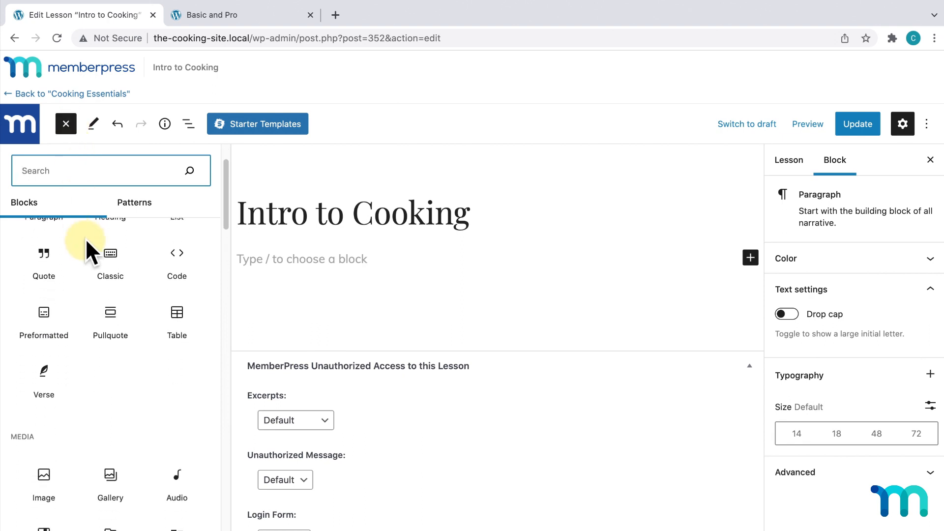
{"action": "scroll", "coordinate": [90, 285], "scroll_direction": "down", "scroll_amount": 10}
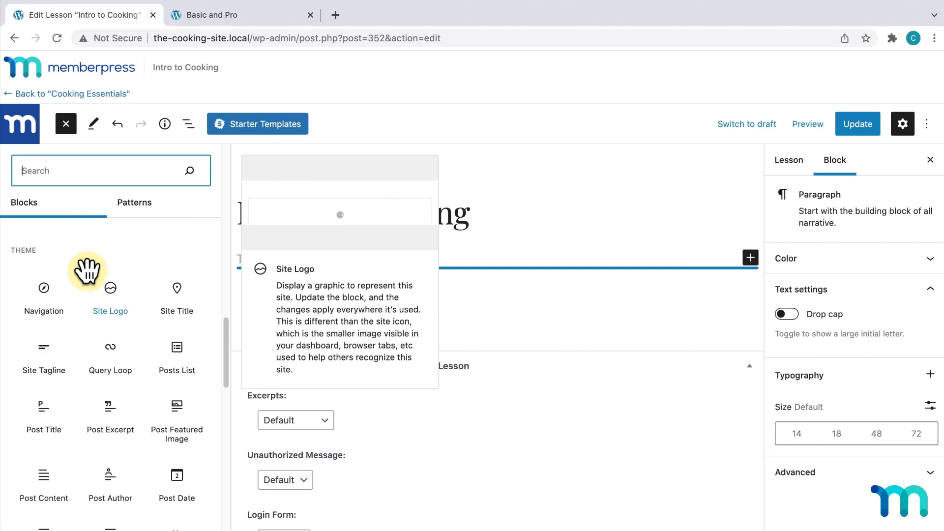
{"action": "left_click", "coordinate": [66, 124]}
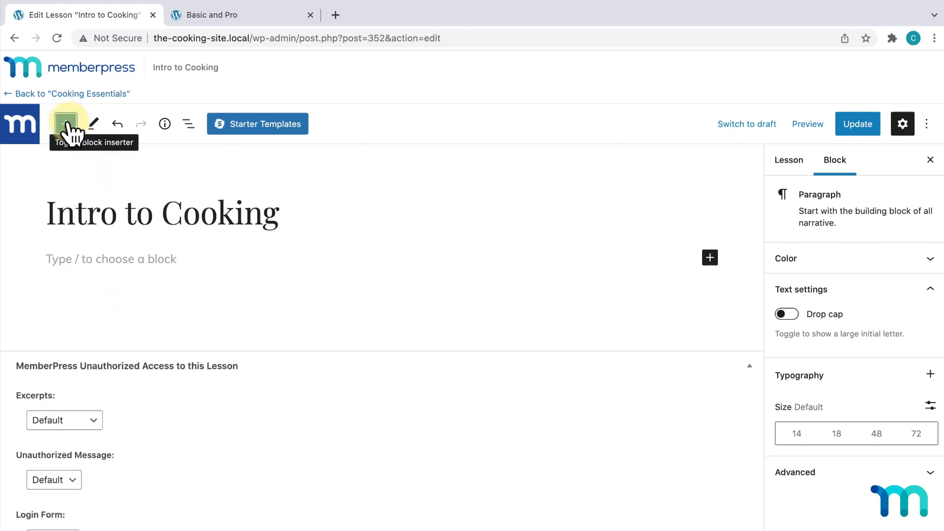
{"action": "left_click", "coordinate": [66, 124]}
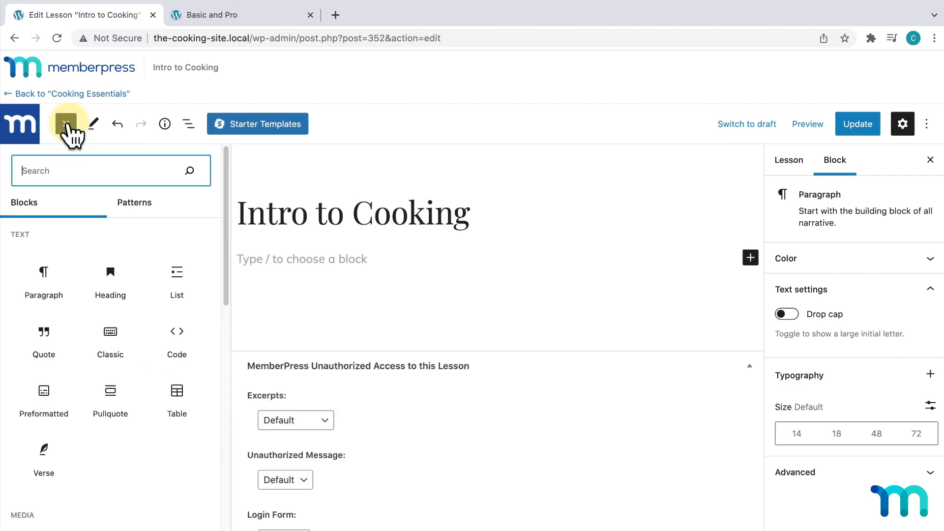
{"action": "scroll", "coordinate": [168, 265], "scroll_direction": "down", "scroll_amount": 8}
{"action": "scroll", "coordinate": [167, 310], "scroll_direction": "down", "scroll_amount": 12}
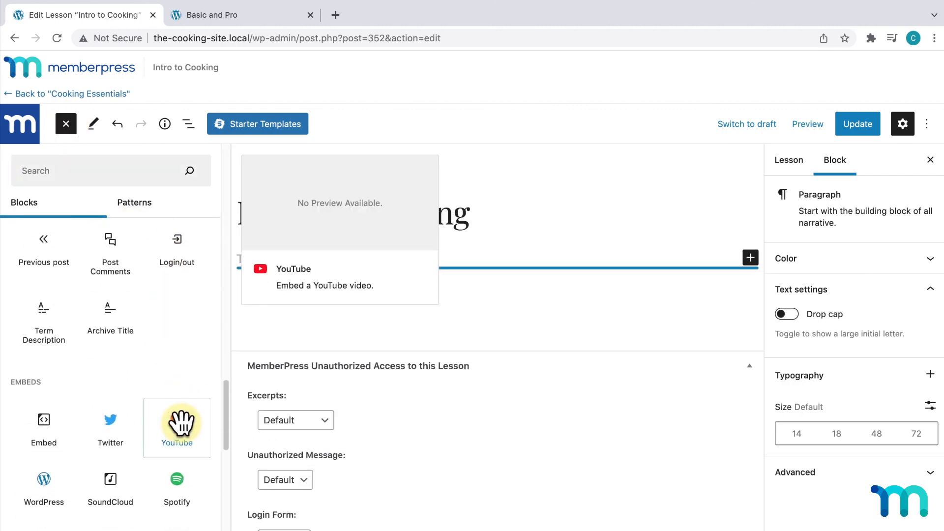
{"action": "left_click", "coordinate": [180, 413]}
{"action": "left_click", "coordinate": [347, 336]}
{"action": "type", "text": "https://www.youtube.com/watch?v=ko5YIqbi1ao"}
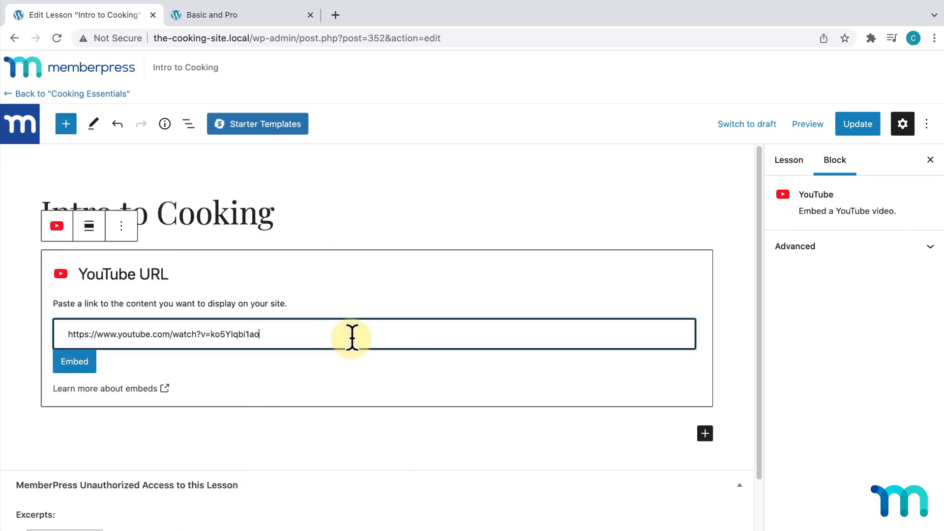
{"action": "left_click", "coordinate": [66, 368]}
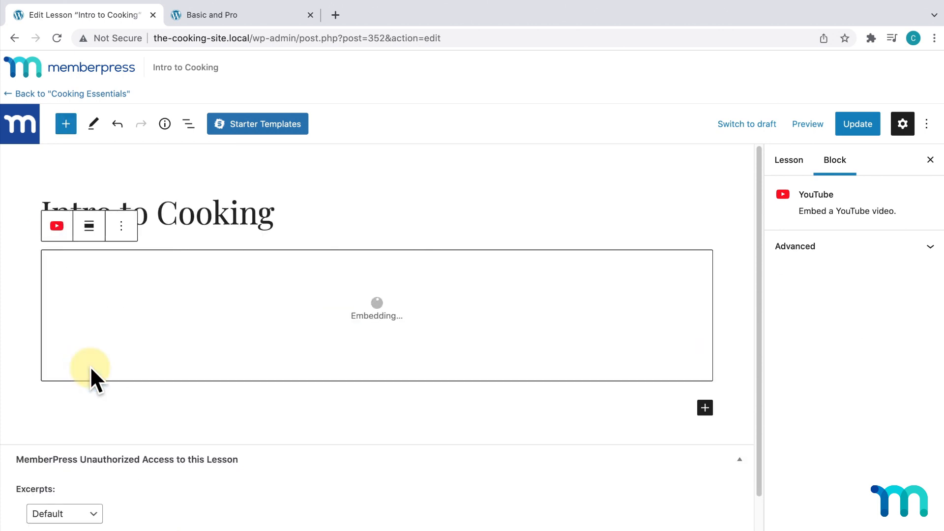
- Paste four placeholder paragraphs below the video and update the lesson
{"action": "scroll", "coordinate": [106, 366], "scroll_direction": "down", "scroll_amount": 5}
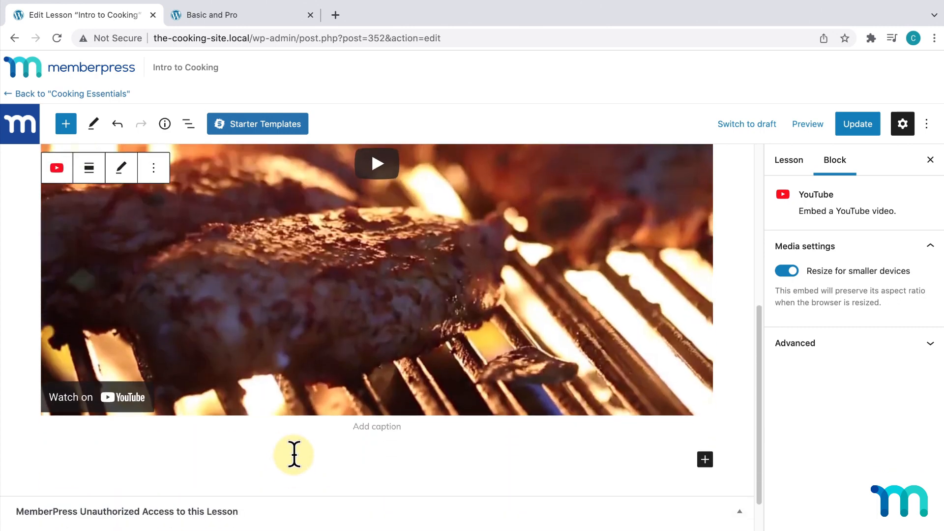
{"action": "left_click", "coordinate": [293, 452]}
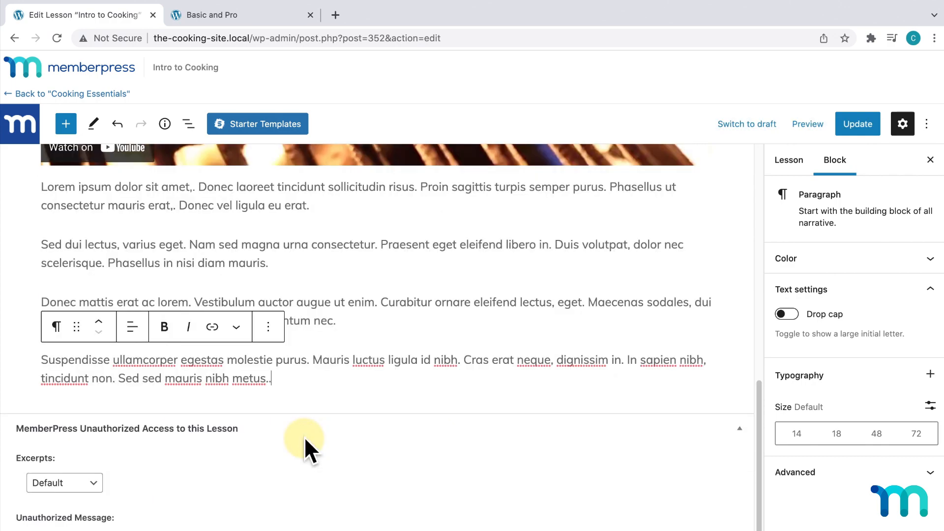
{"action": "key", "text": "super+v"}
{"action": "scroll", "coordinate": [391, 367], "scroll_direction": "up", "scroll_amount": 5}
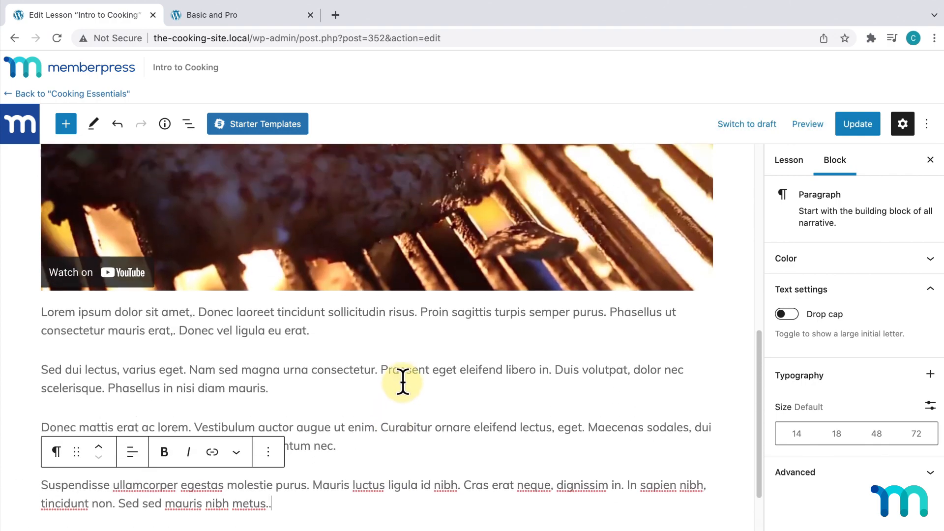
{"action": "scroll", "coordinate": [402, 388], "scroll_direction": "up", "scroll_amount": 6}
{"action": "scroll", "coordinate": [402, 388], "scroll_direction": "down", "scroll_amount": 4}
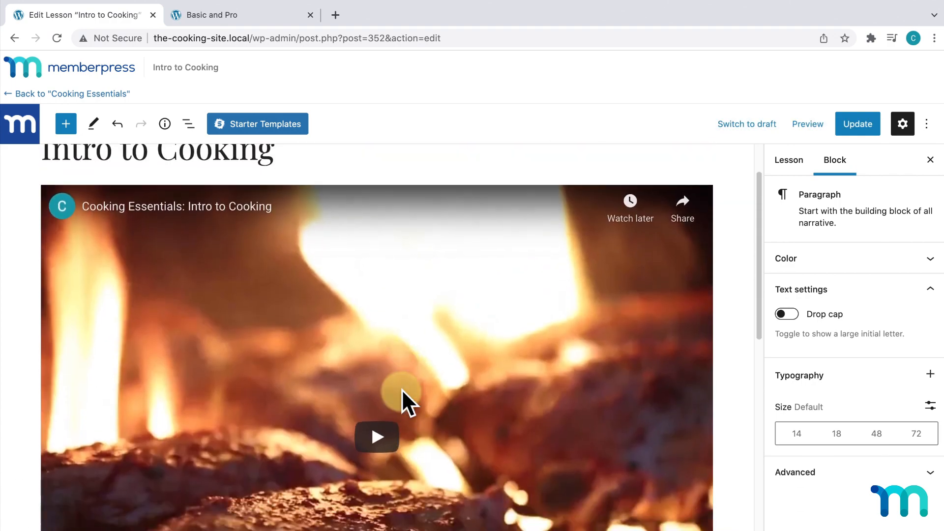
{"action": "scroll", "coordinate": [402, 388], "scroll_direction": "down", "scroll_amount": 5}
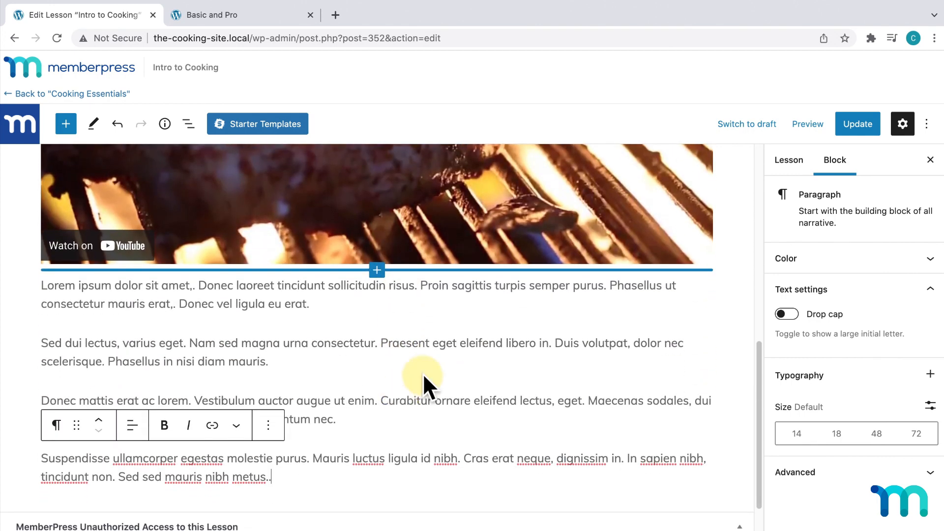
{"action": "left_click", "coordinate": [857, 126]}
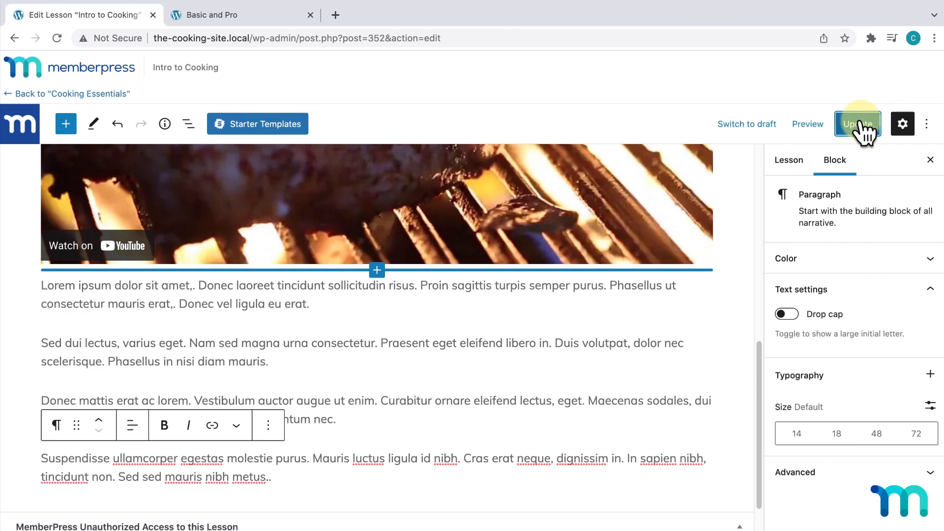
- Return to Cooking Essentials, view the Intro to Cooking lesson live, then close that preview tab
{"action": "left_click", "coordinate": [101, 94]}
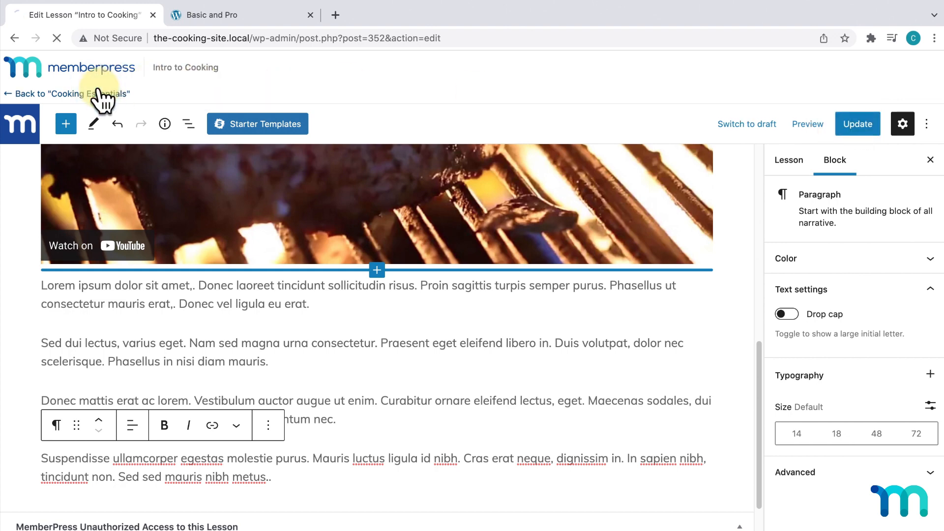
{"action": "mouse_move", "coordinate": [133, 197]}
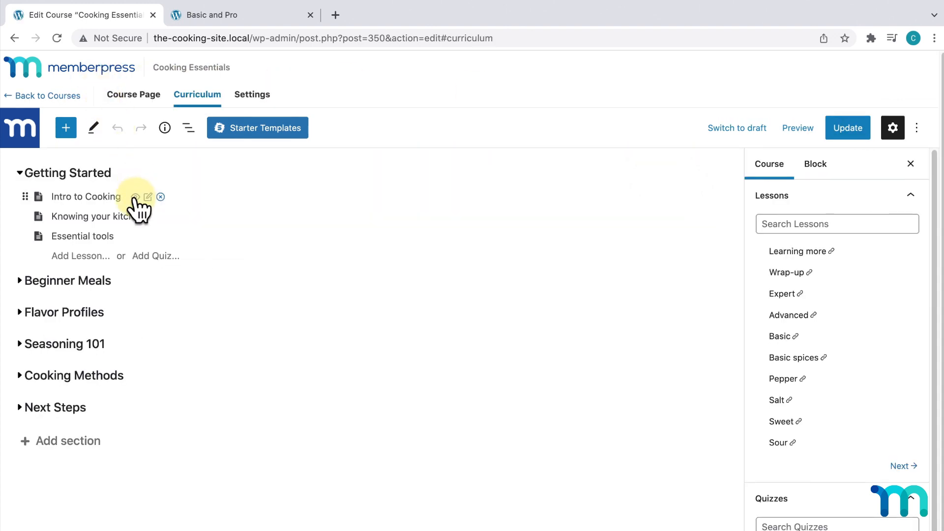
{"action": "left_click", "coordinate": [136, 197]}
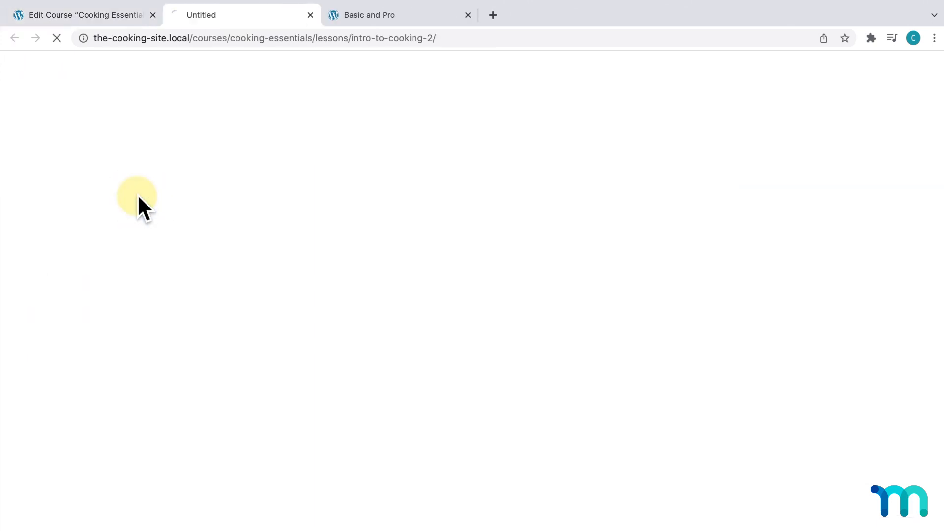
{"action": "scroll", "coordinate": [137, 193], "scroll_direction": "down", "scroll_amount": 15}
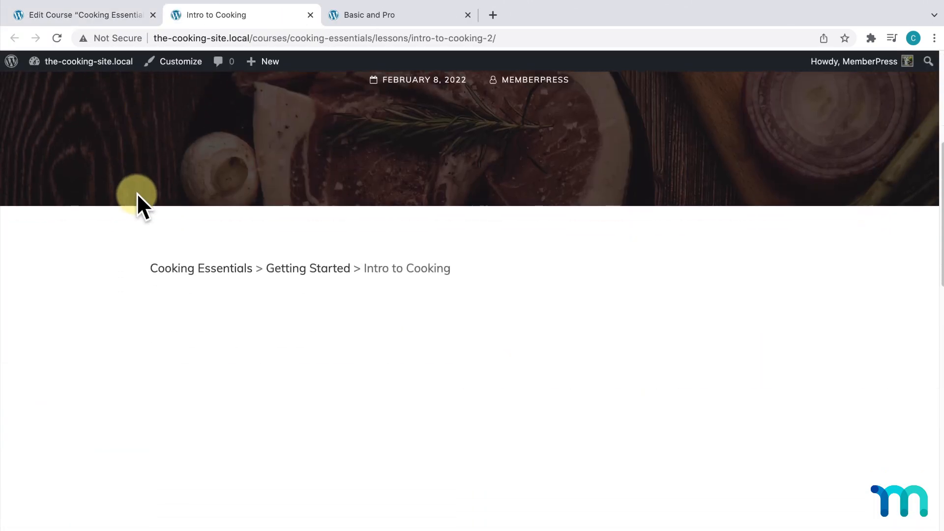
{"action": "scroll", "coordinate": [137, 193], "scroll_direction": "down", "scroll_amount": 5}
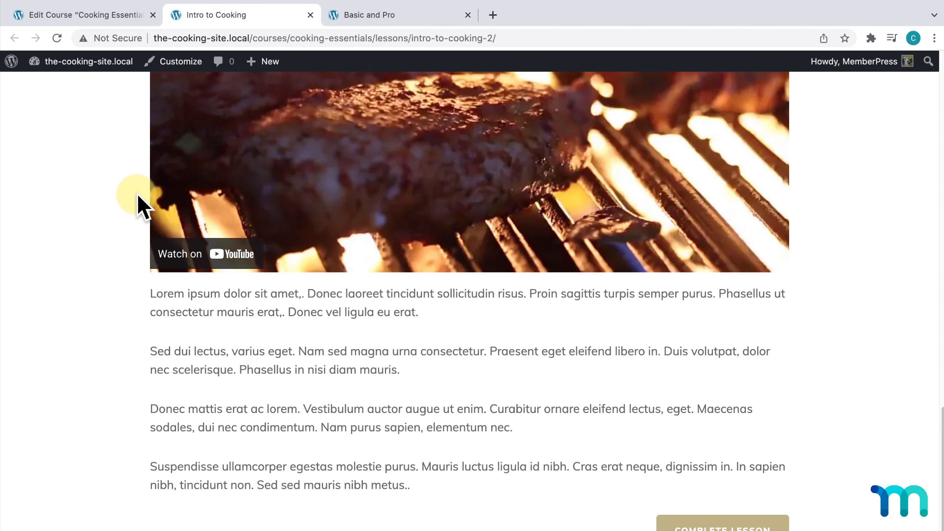
{"action": "left_click", "coordinate": [310, 15]}
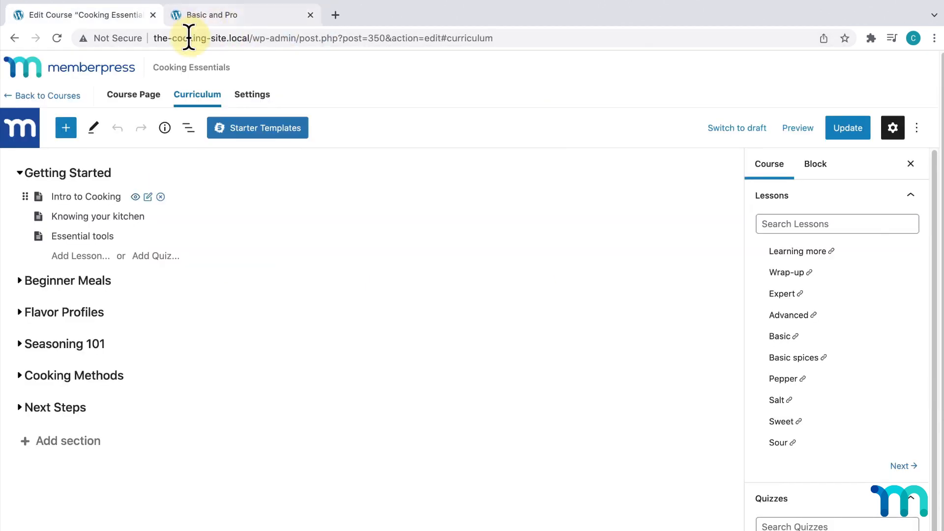
- View the Cooking Essentials course page on the live site from MemberPress Courses
{"action": "left_click", "coordinate": [69, 101]}
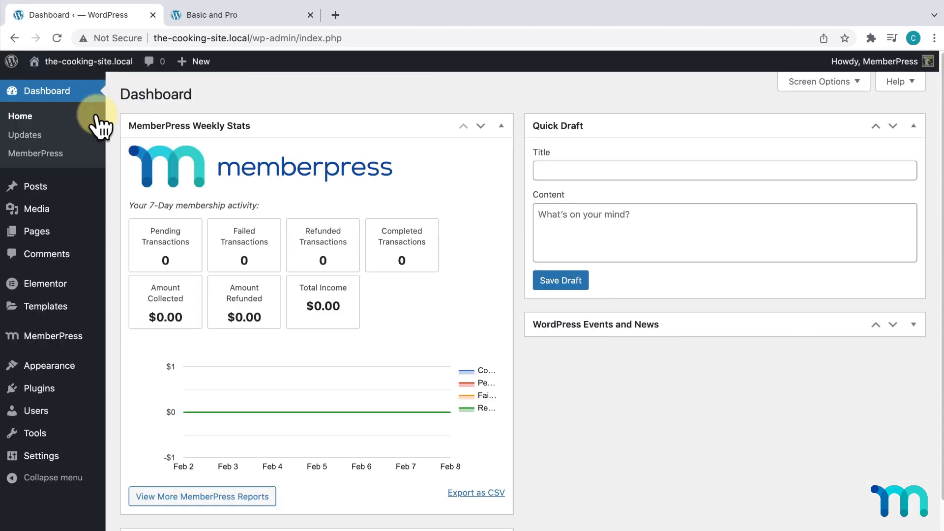
{"action": "mouse_move", "coordinate": [56, 344]}
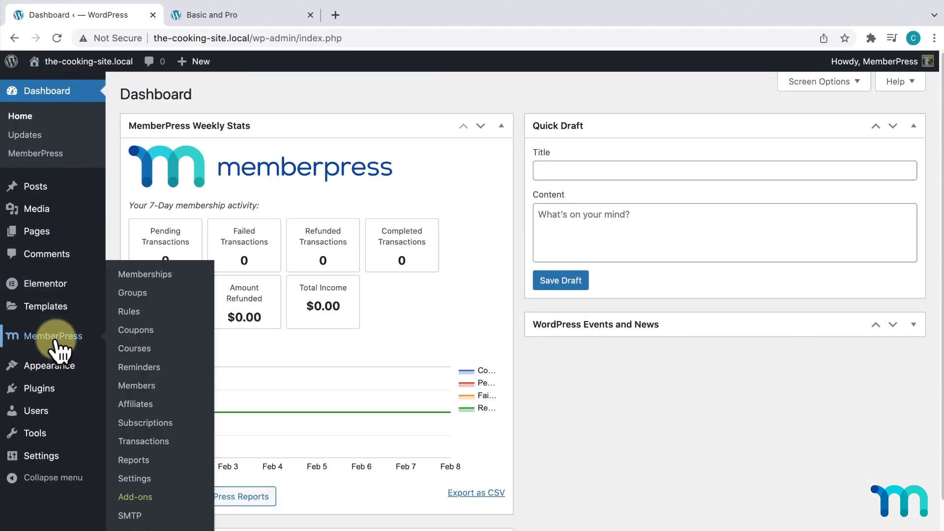
{"action": "left_click", "coordinate": [126, 350]}
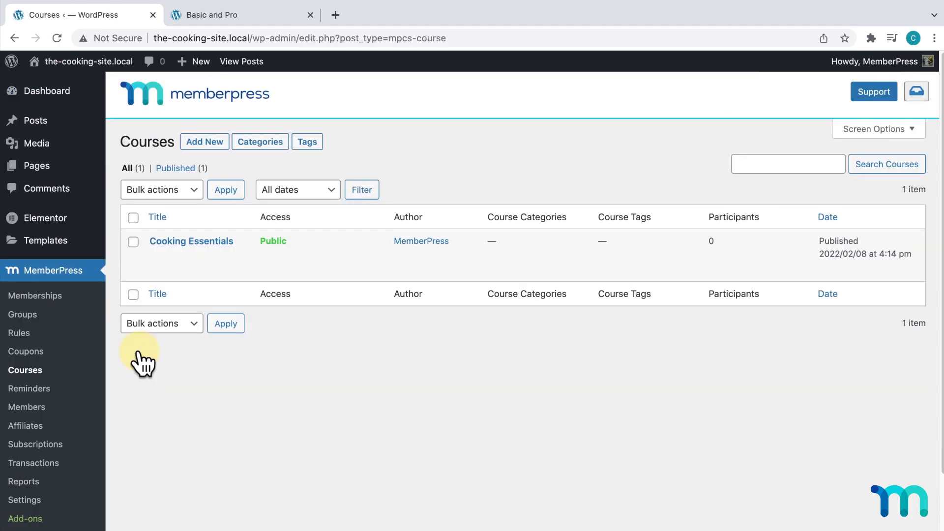
{"action": "mouse_move", "coordinate": [219, 243]}
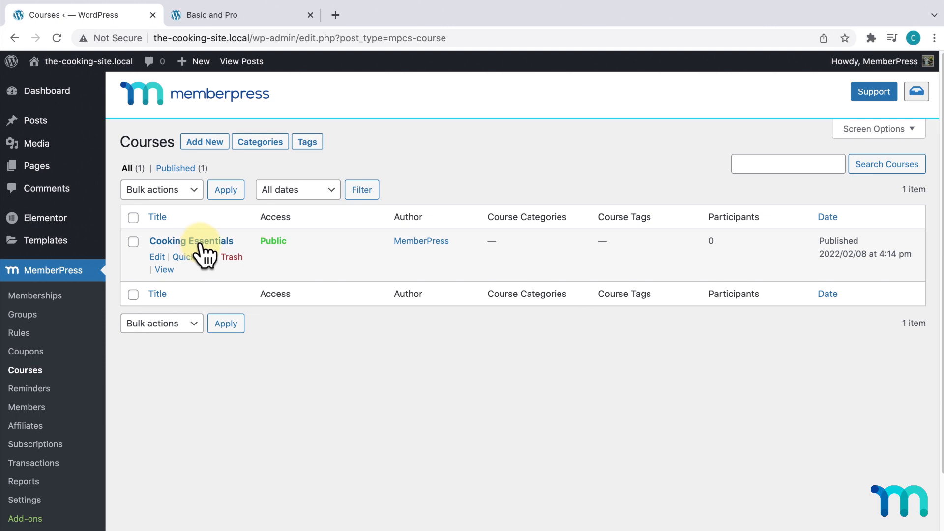
{"action": "left_click", "coordinate": [166, 270]}
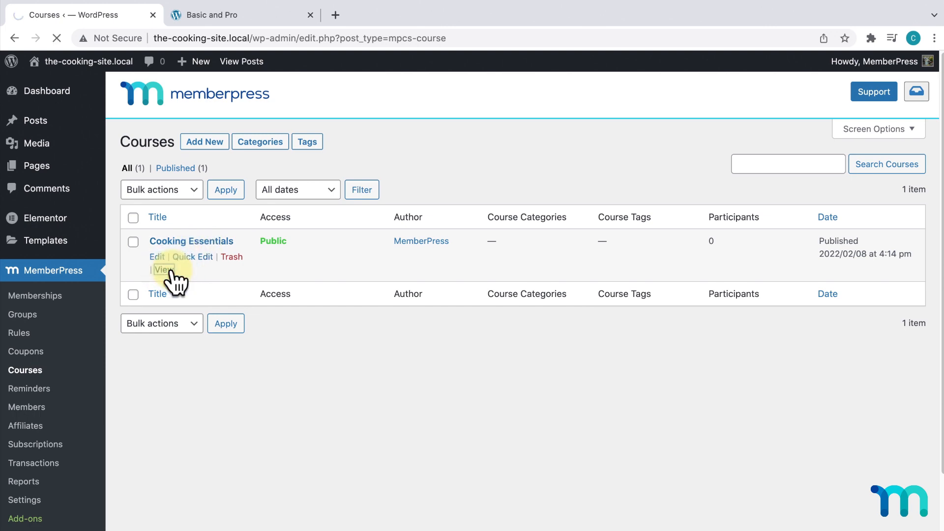
{"action": "scroll", "coordinate": [173, 279], "scroll_direction": "down", "scroll_amount": 10}
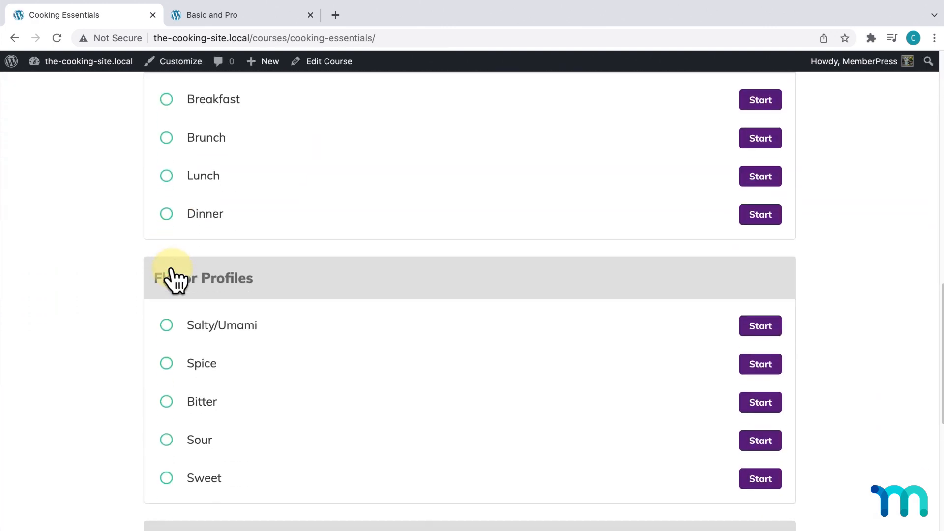
{"action": "scroll", "coordinate": [173, 279], "scroll_direction": "down", "scroll_amount": 8}
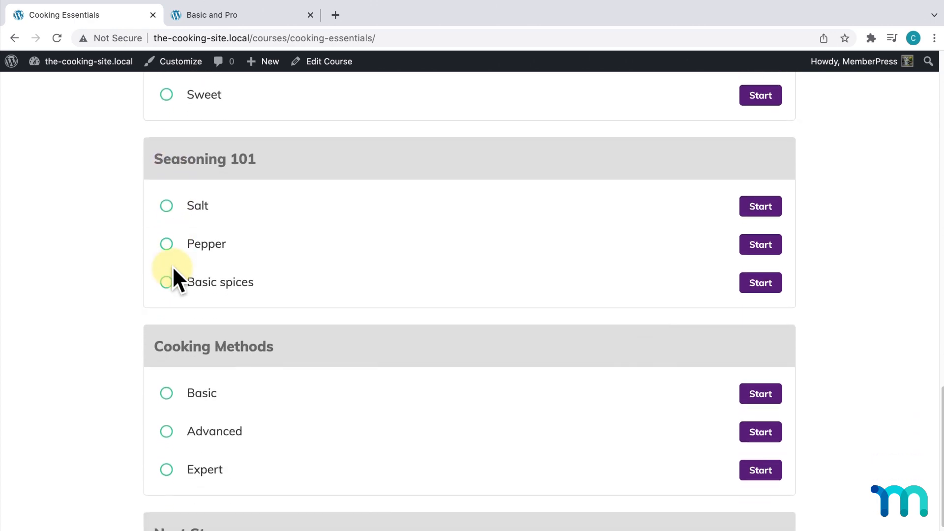
{"action": "scroll", "coordinate": [172, 266], "scroll_direction": "up", "scroll_amount": 19}
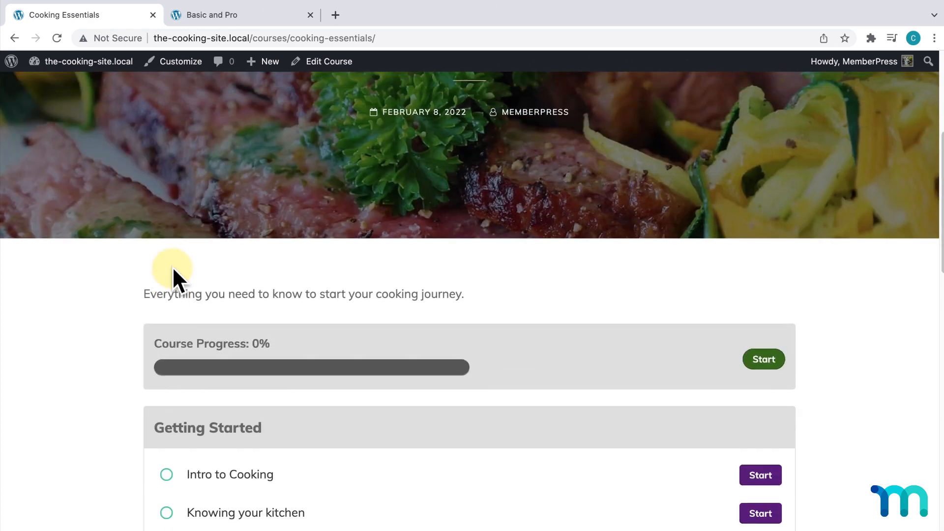
{"action": "scroll", "coordinate": [172, 266], "scroll_direction": "up", "scroll_amount": 5}
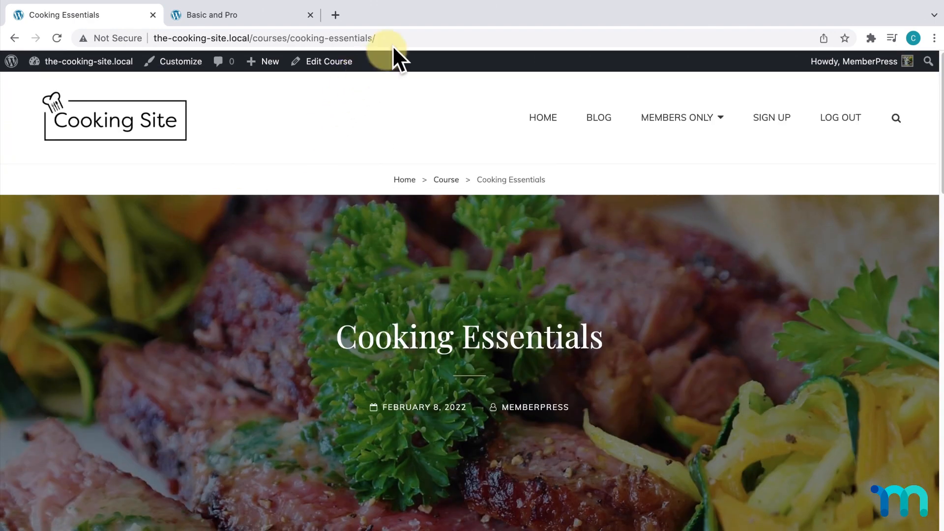
- Trim the address to /courses/ to browse the Courses archive, then return to the Dashboard
{"action": "left_click", "coordinate": [402, 38]}
{"action": "left_click", "coordinate": [407, 37]}
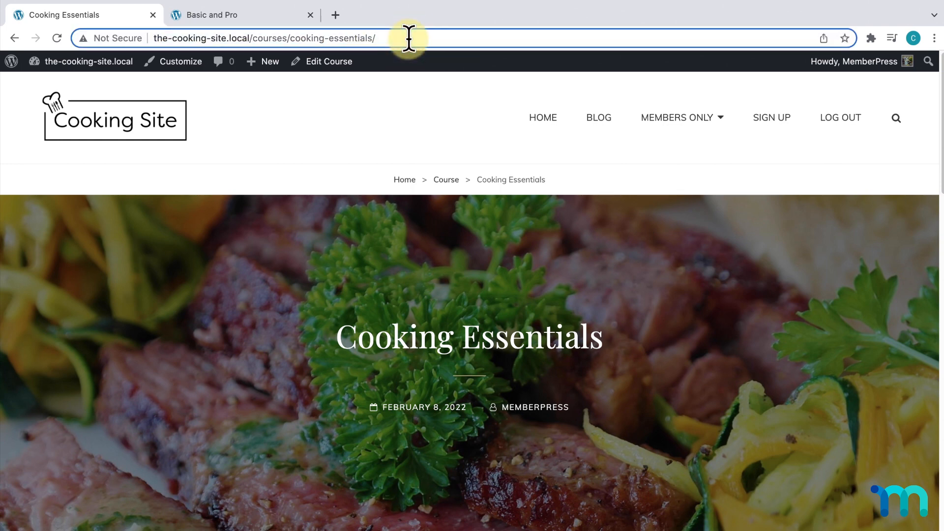
{"action": "key", "text": "BackSpace"}
{"action": "key", "text": "BackSpace"}
{"action": "key", "text": "BackSpace"}
{"action": "key", "text": "BackSpace"}
{"action": "key", "text": "BackSpace"}
{"action": "key", "text": "BackSpace"}
{"action": "key", "text": "BackSpace"}
{"action": "key", "text": "BackSpace"}
{"action": "key", "text": "BackSpace"}
{"action": "key", "text": "BackSpace"}
{"action": "key", "text": "BackSpace"}
{"action": "key", "text": "BackSpace"}
{"action": "key", "text": "BackSpace"}
{"action": "key", "text": "BackSpace"}
{"action": "key", "text": "BackSpace"}
{"action": "key", "text": "BackSpace"}
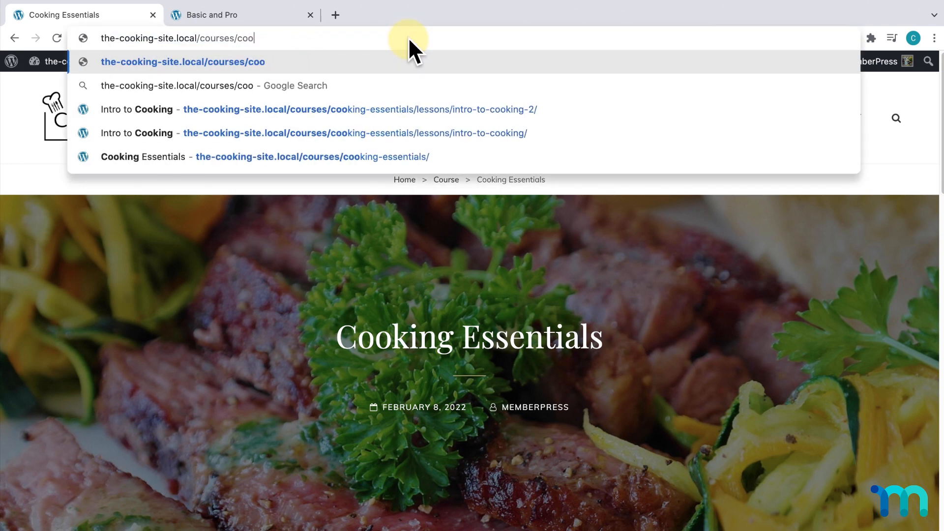
{"action": "key", "text": "BackSpace"}
{"action": "key", "text": "BackSpace"}
{"action": "key", "text": "BackSpace"}
{"action": "key", "text": "Return"}
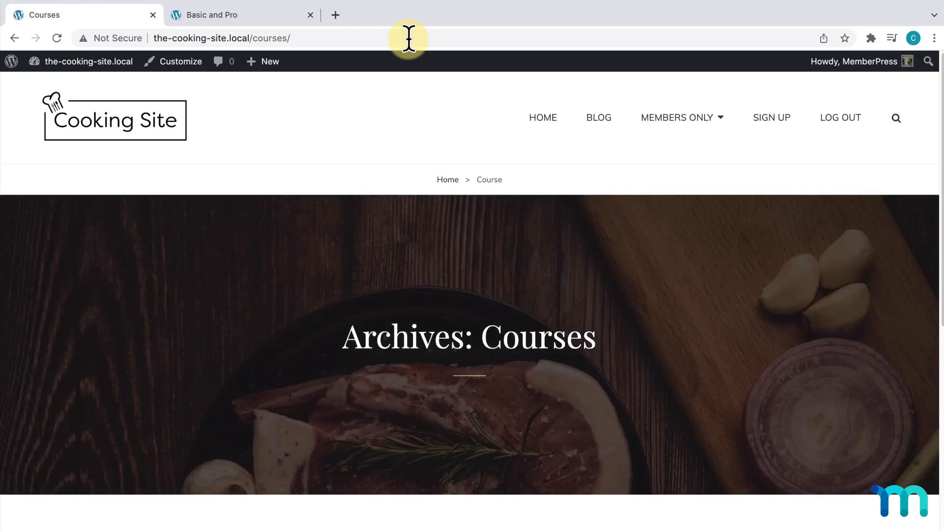
{"action": "scroll", "coordinate": [468, 236], "scroll_direction": "down", "scroll_amount": 10}
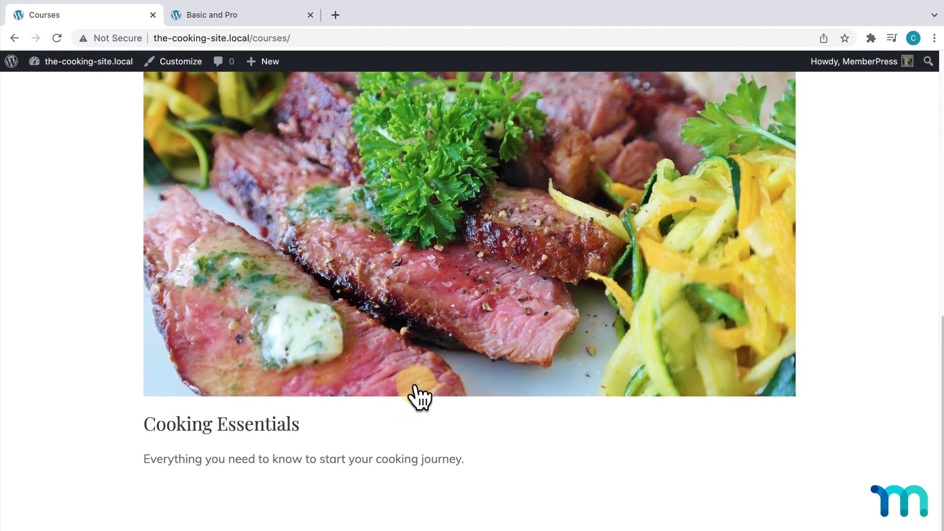
{"action": "scroll", "coordinate": [422, 420], "scroll_direction": "up", "scroll_amount": 3}
{"action": "scroll", "coordinate": [421, 413], "scroll_direction": "up", "scroll_amount": 8}
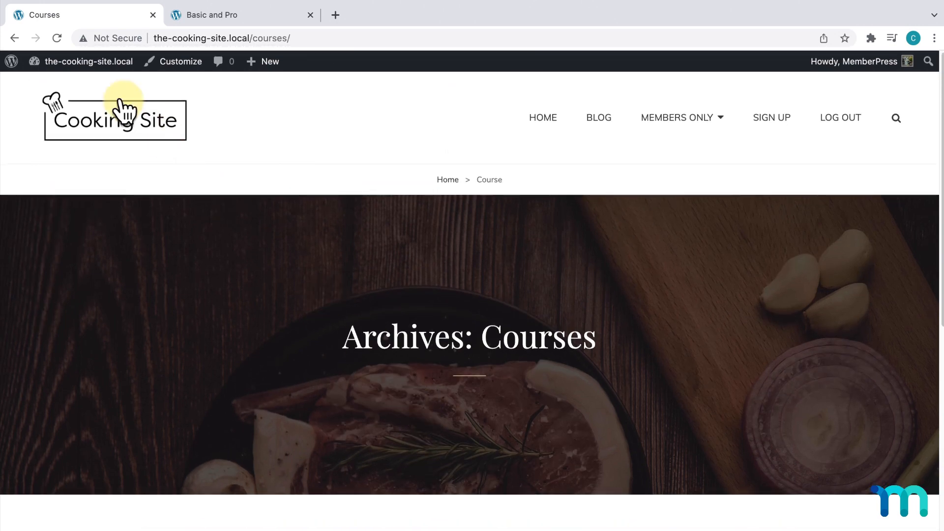
{"action": "left_click", "coordinate": [88, 62]}
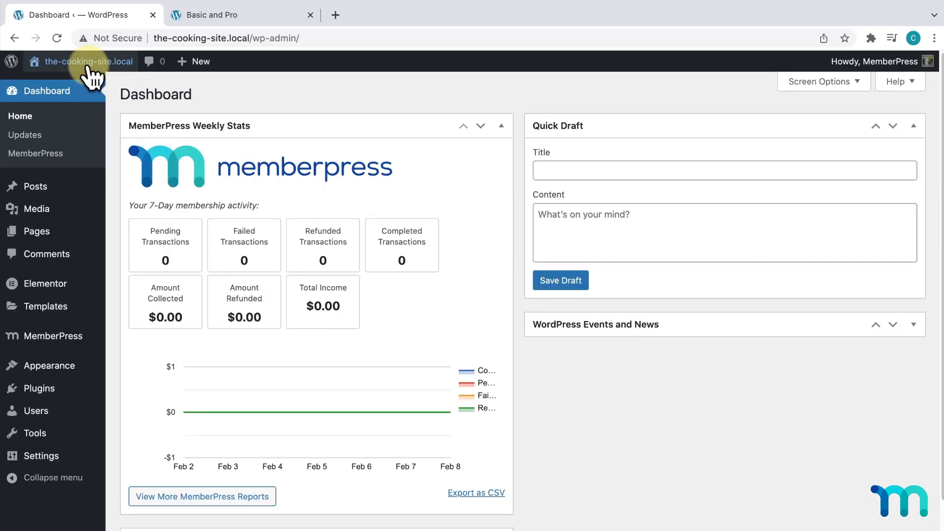
- Switch on Classroom Mode in MemberPress Settings' Courses tab and click Update Options
{"action": "mouse_move", "coordinate": [56, 338]}
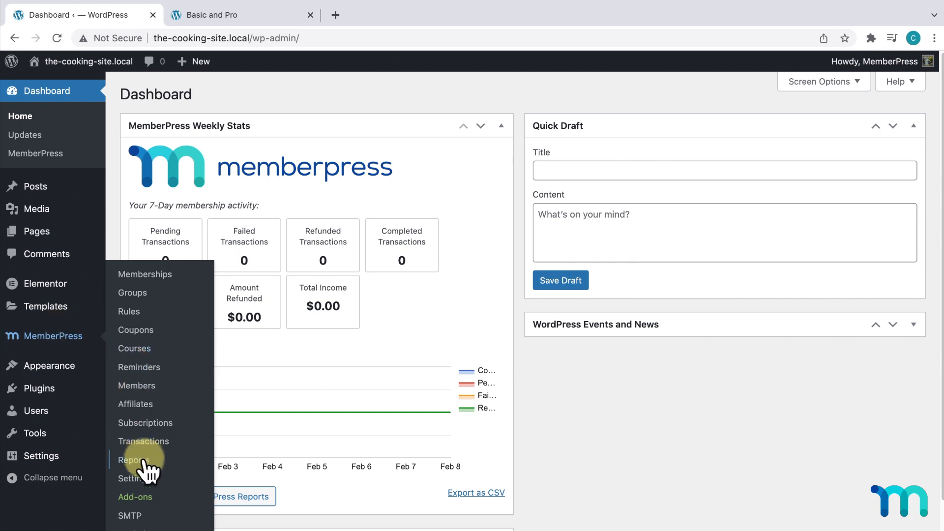
{"action": "left_click", "coordinate": [143, 479]}
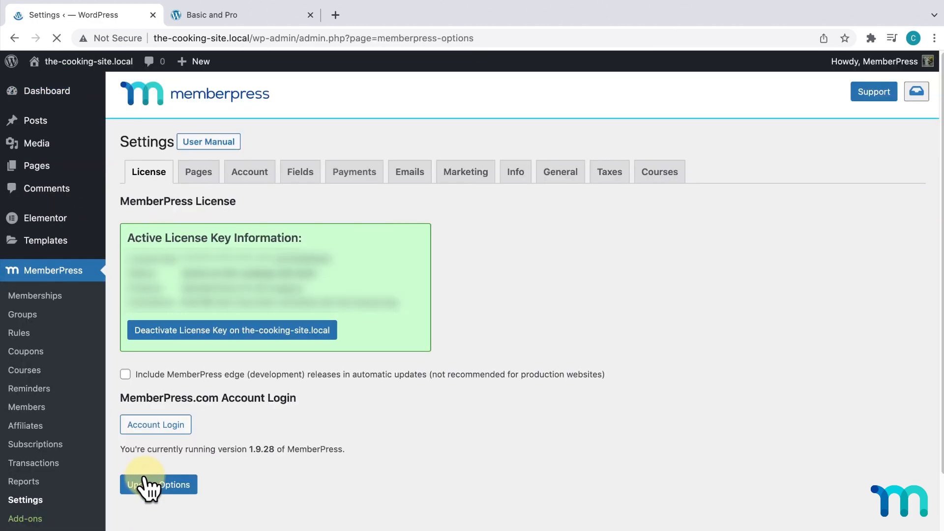
{"action": "left_click", "coordinate": [655, 187]}
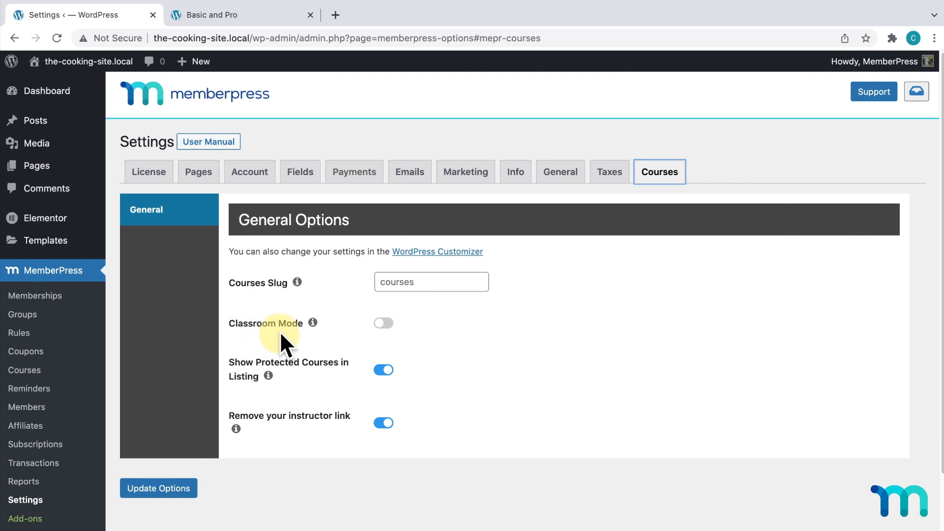
{"action": "left_click", "coordinate": [383, 324]}
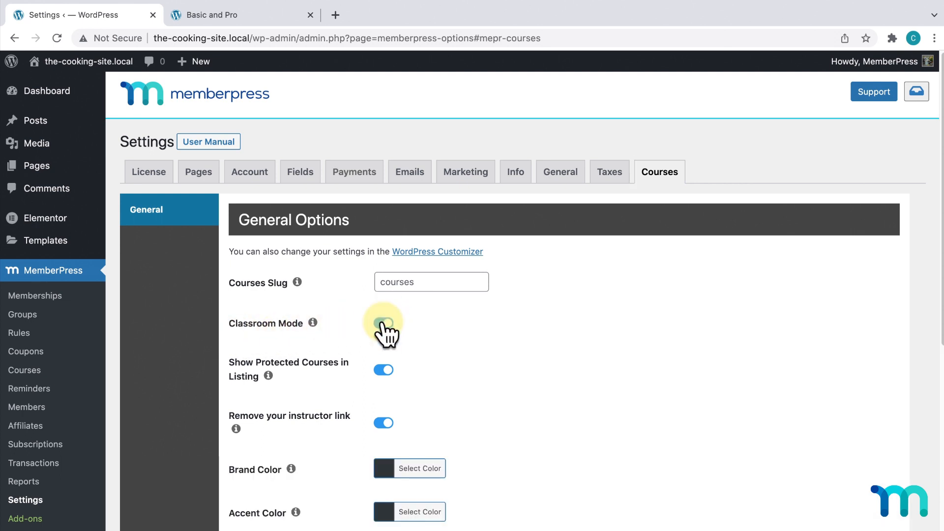
{"action": "scroll", "coordinate": [514, 301], "scroll_direction": "down", "scroll_amount": 5}
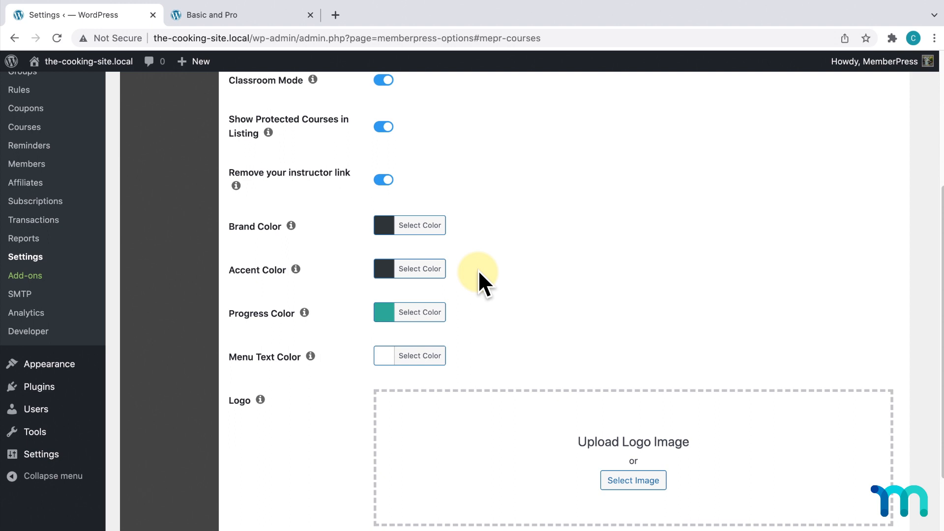
{"action": "scroll", "coordinate": [477, 269], "scroll_direction": "down", "scroll_amount": 5}
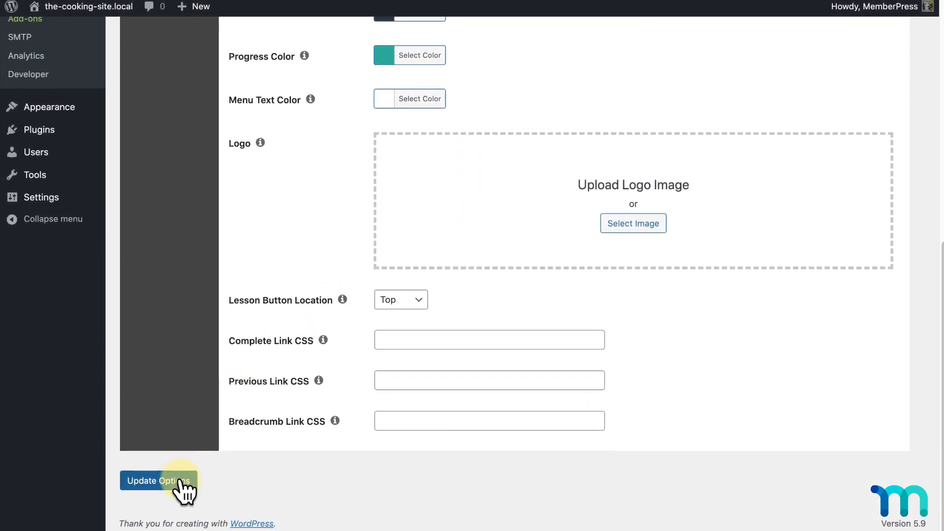
{"action": "left_click", "coordinate": [180, 481]}
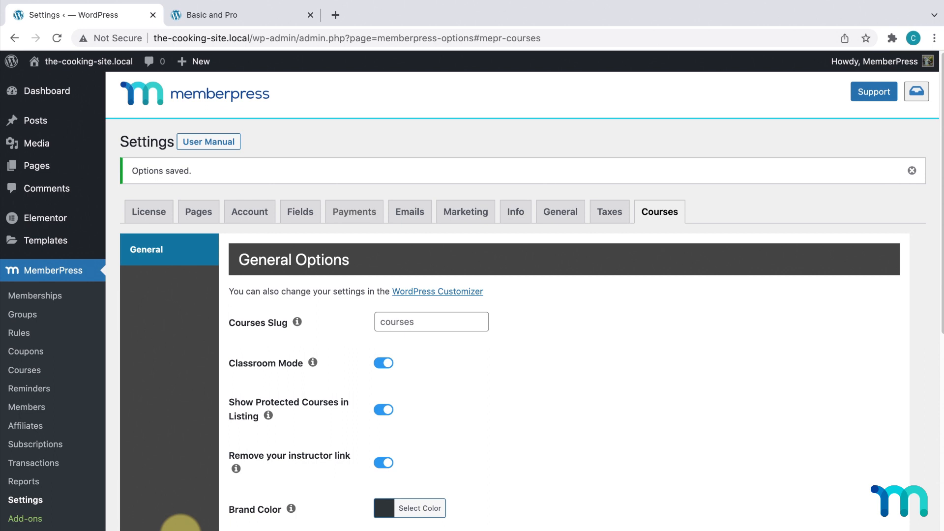
- View the Cooking Essentials course page on the live site
{"action": "left_click", "coordinate": [35, 374]}
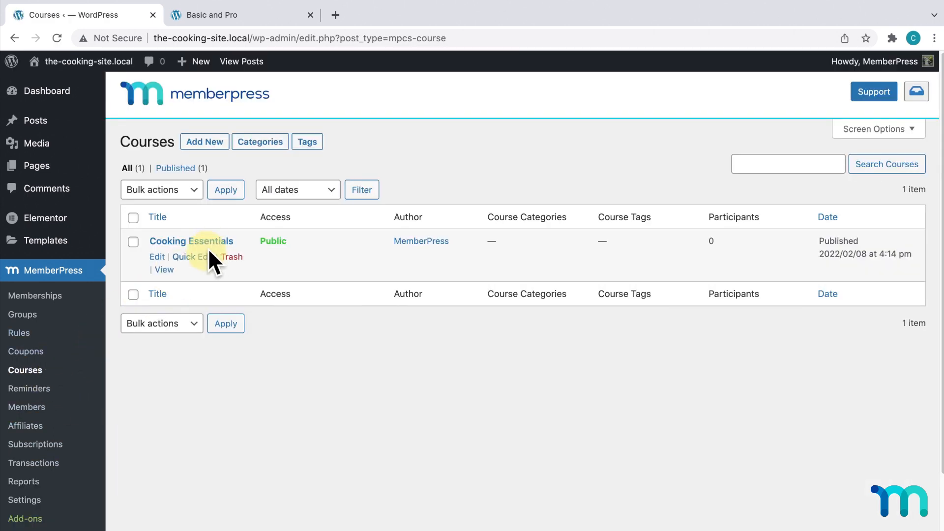
{"action": "left_click", "coordinate": [166, 269]}
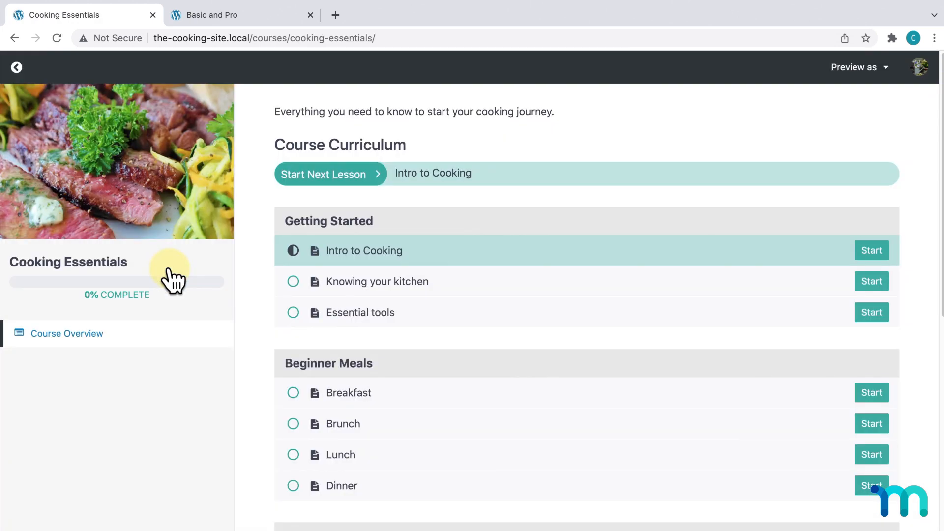
{"action": "scroll", "coordinate": [569, 296], "scroll_direction": "down", "scroll_amount": 7}
{"action": "scroll", "coordinate": [574, 310], "scroll_direction": "up", "scroll_amount": 1}
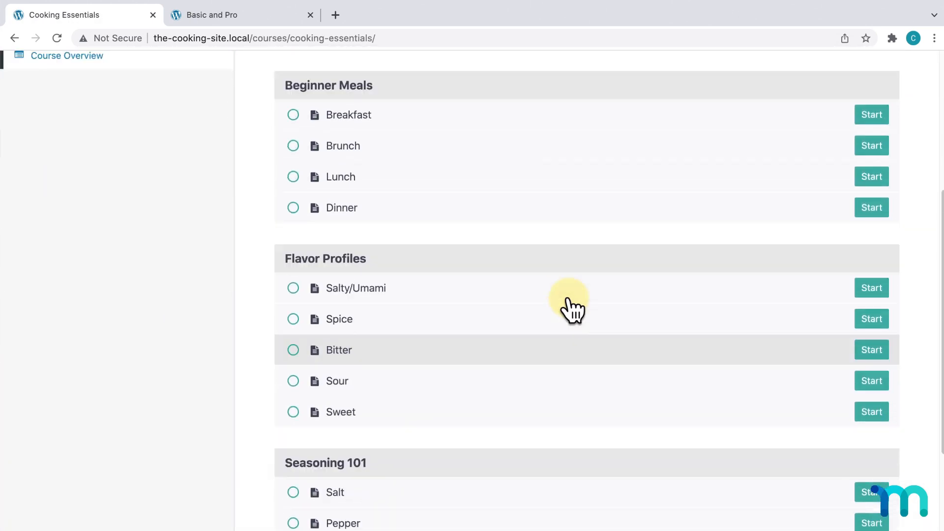
{"action": "scroll", "coordinate": [573, 309], "scroll_direction": "up", "scroll_amount": 5}
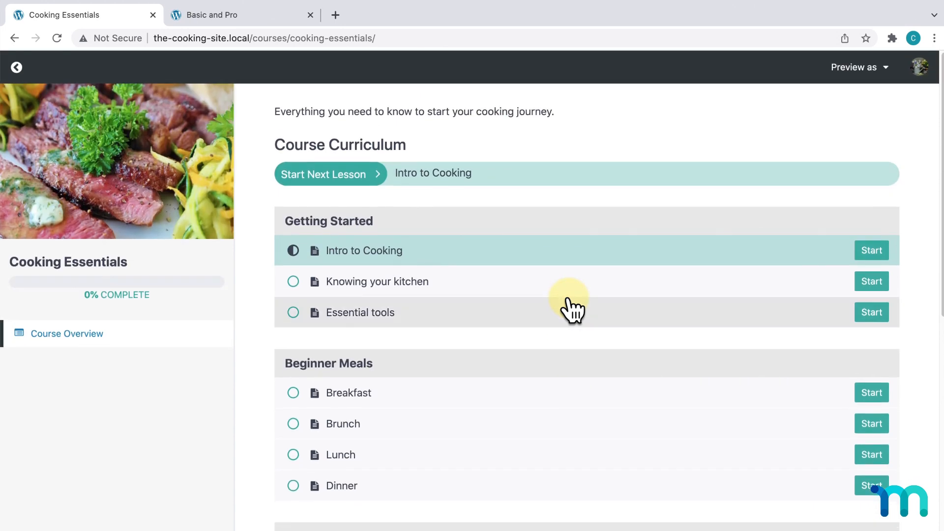
- Load the /courses/ listing, open the course card, then go back twice to the home page
{"action": "left_click", "coordinate": [433, 39]}
{"action": "left_click", "coordinate": [433, 38]}
{"action": "key", "text": "BackSpace"}
{"action": "key", "text": "BackSpace"}
{"action": "key", "text": "BackSpace"}
{"action": "key", "text": "BackSpace"}
{"action": "key", "text": "BackSpace"}
{"action": "key", "text": "BackSpace"}
{"action": "key", "text": "BackSpace"}
{"action": "key", "text": "BackSpace"}
{"action": "key", "text": "BackSpace"}
{"action": "key", "text": "BackSpace"}
{"action": "key", "text": "BackSpace"}
{"action": "key", "text": "BackSpace"}
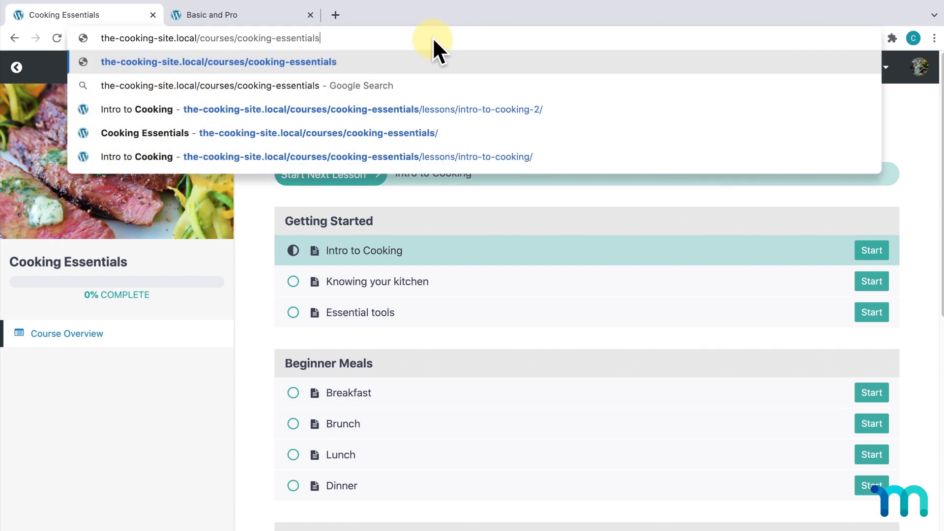
{"action": "key", "text": "BackSpace"}
{"action": "key", "text": "BackSpace"}
{"action": "key", "text": "BackSpace"}
{"action": "key", "text": "BackSpace"}
{"action": "key", "text": "BackSpace"}
{"action": "key", "text": "BackSpace"}
{"action": "key", "text": "BackSpace"}
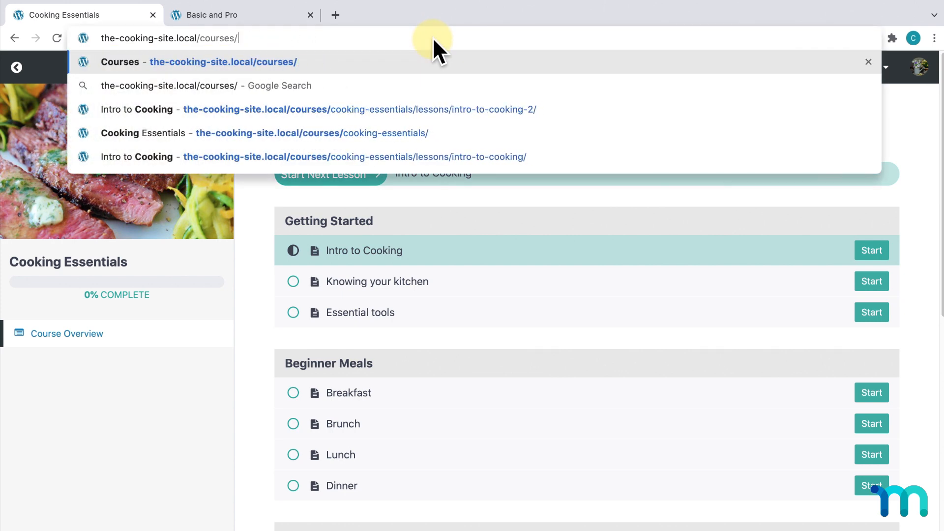
{"action": "key", "text": "Return"}
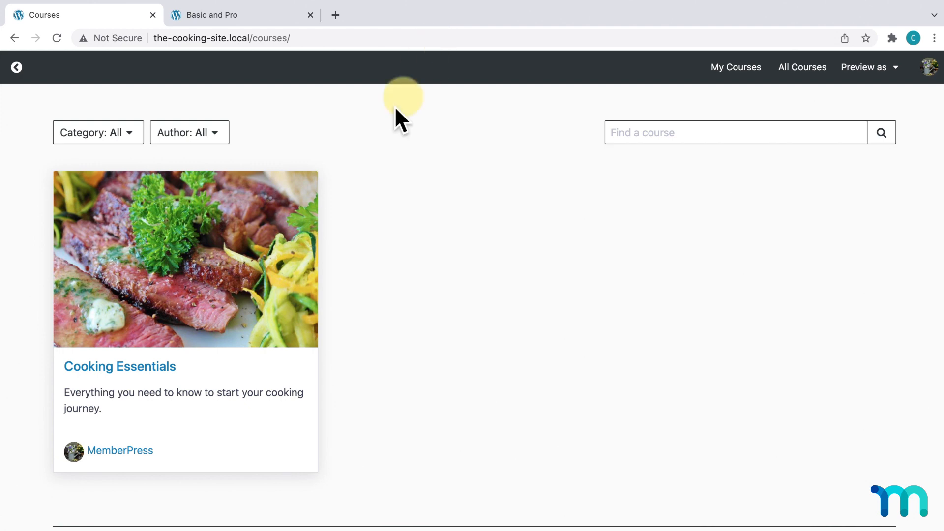
{"action": "left_click", "coordinate": [270, 273]}
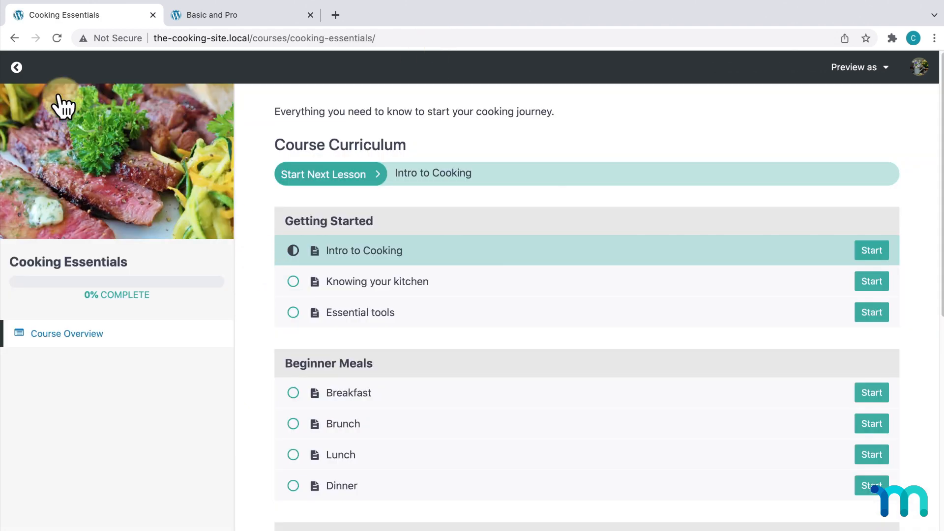
{"action": "left_click", "coordinate": [18, 68]}
{"action": "left_click", "coordinate": [17, 68]}
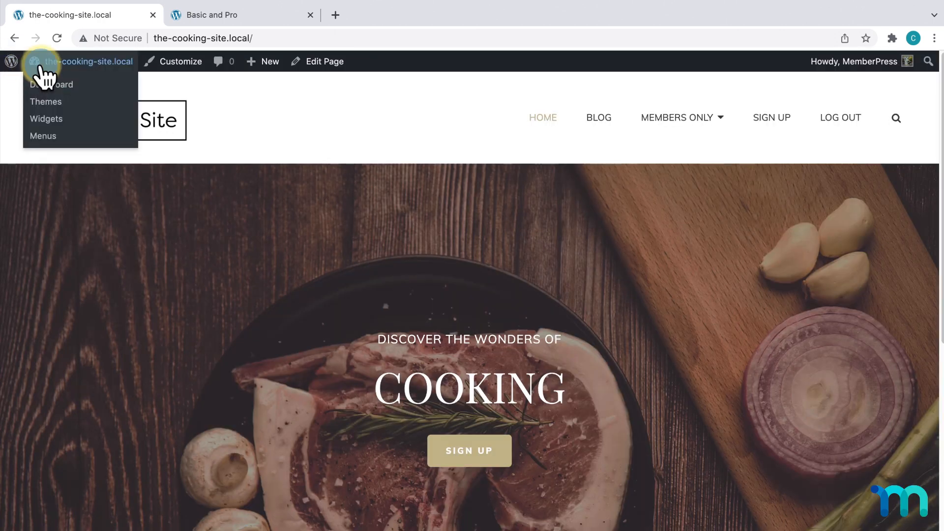
- Reach the Courses tab of MemberPress Settings and follow its link into the WordPress Customizer
{"action": "left_click", "coordinate": [41, 65]}
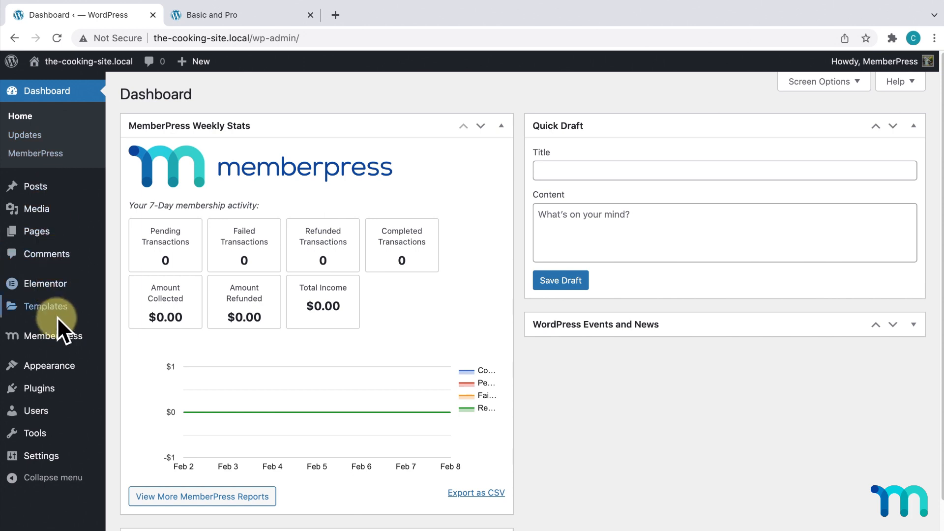
{"action": "mouse_move", "coordinate": [62, 338]}
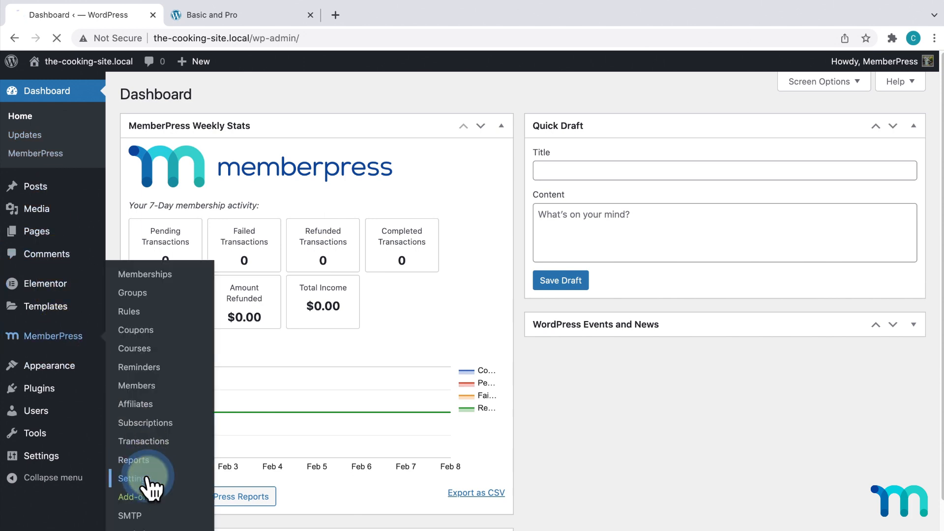
{"action": "left_click", "coordinate": [146, 480]}
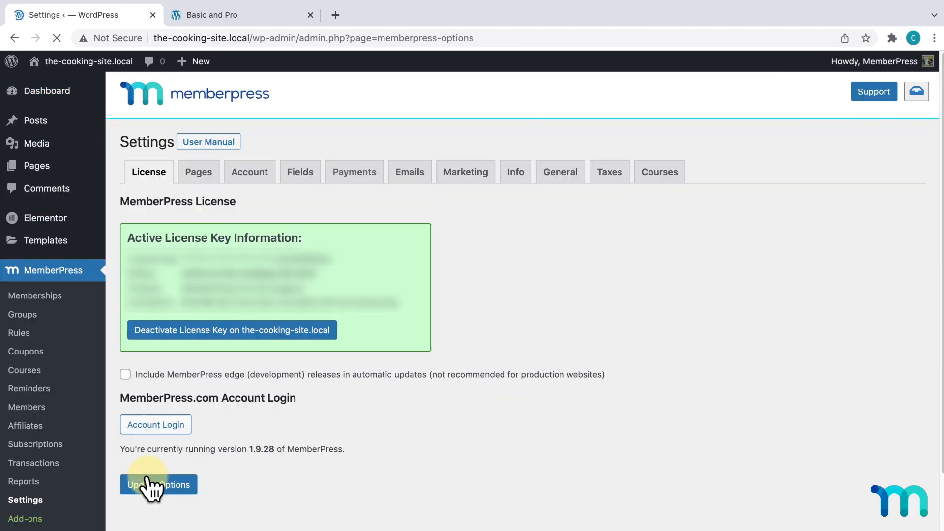
{"action": "left_click", "coordinate": [666, 181]}
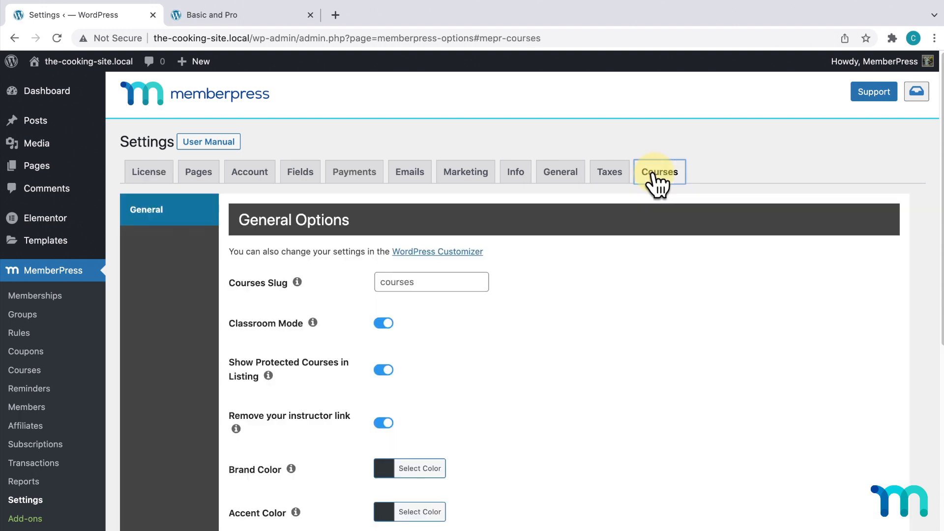
{"action": "scroll", "coordinate": [656, 179], "scroll_direction": "down", "scroll_amount": 4}
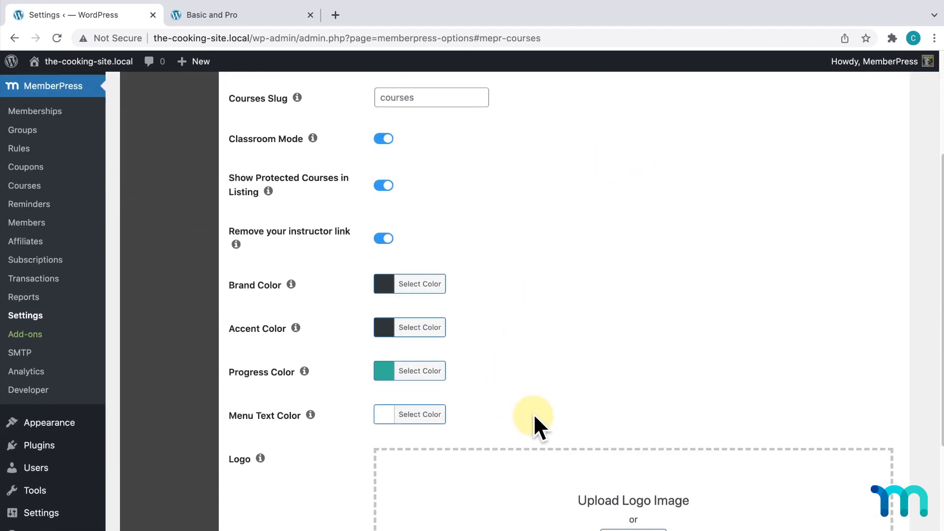
{"action": "scroll", "coordinate": [552, 443], "scroll_direction": "up", "scroll_amount": 4}
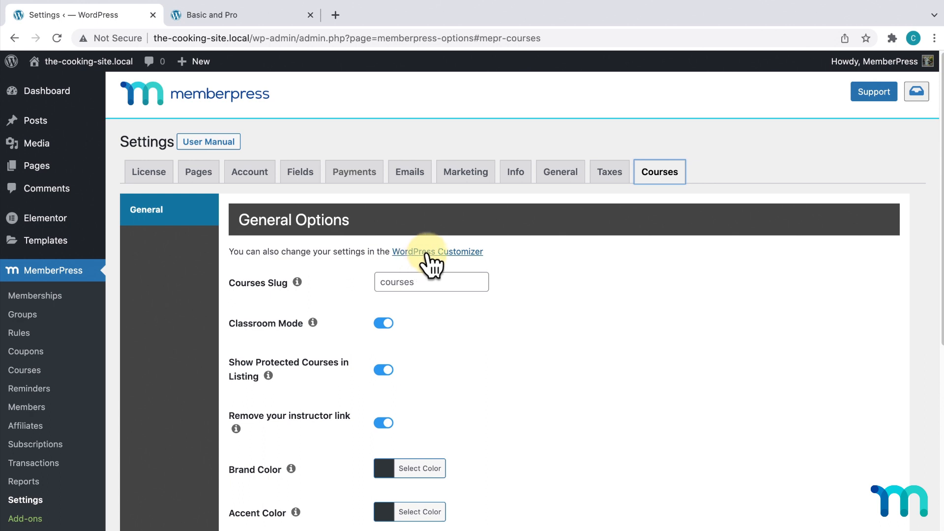
{"action": "left_click", "coordinate": [464, 253]}
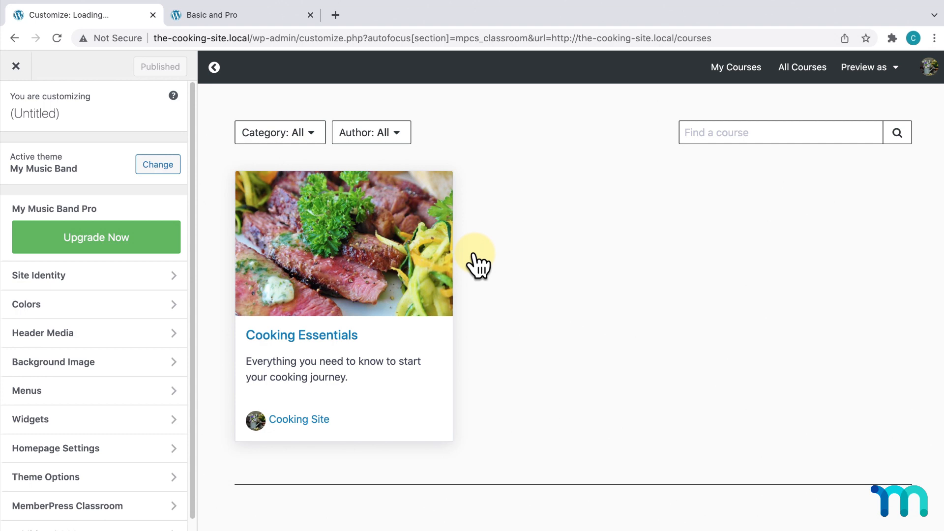
- Open the MemberPress Classroom panel in the Customizer sidebar
{"action": "scroll", "coordinate": [121, 326], "scroll_direction": "down", "scroll_amount": 2}
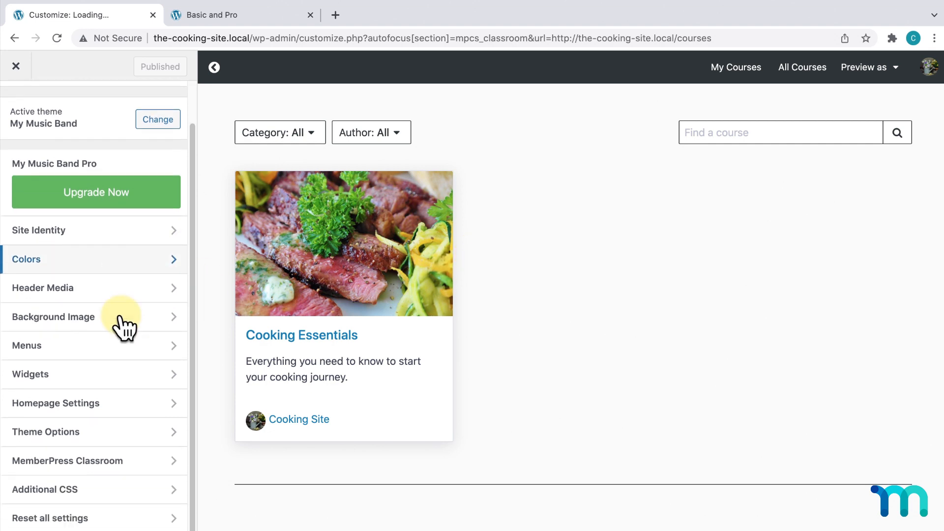
{"action": "left_click", "coordinate": [134, 460]}
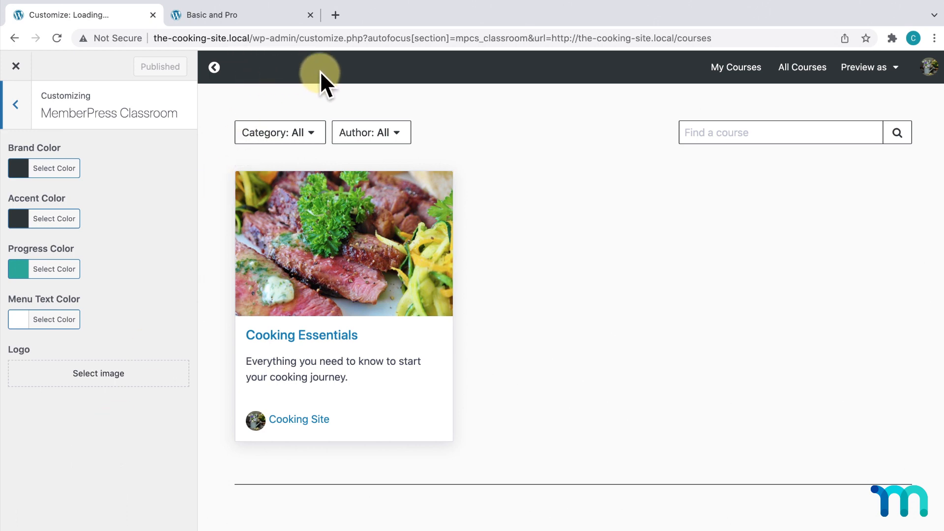
- Choose CookingSiteLogoWhite.png from the Media Library as the classroom logo
{"action": "left_click", "coordinate": [143, 375]}
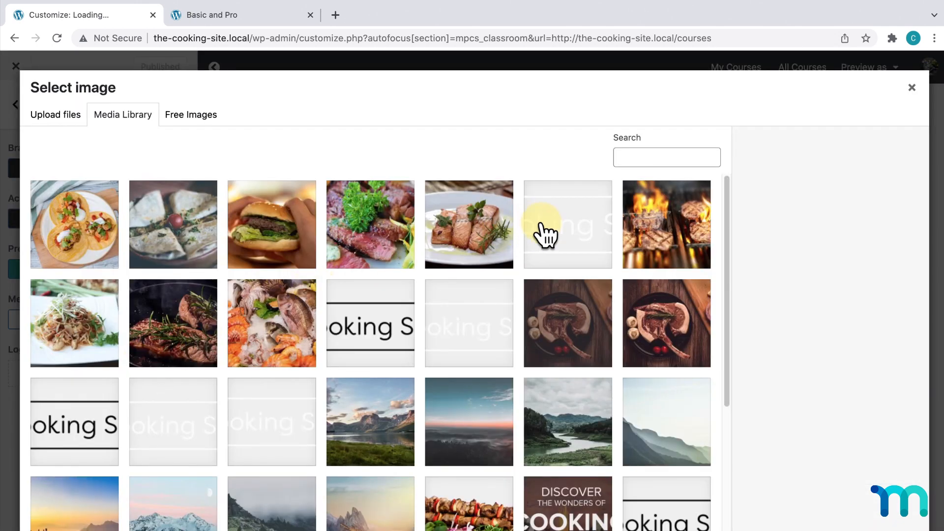
{"action": "left_click", "coordinate": [556, 231]}
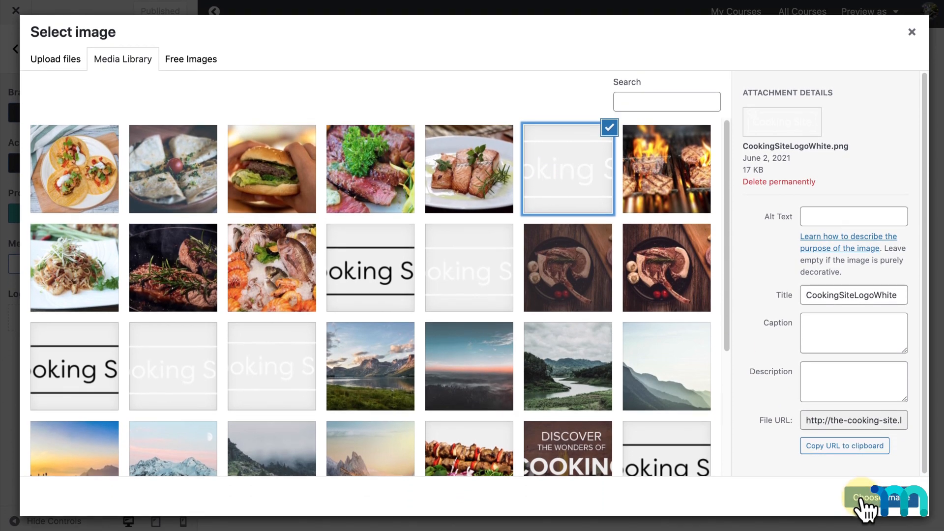
{"action": "left_click", "coordinate": [863, 497]}
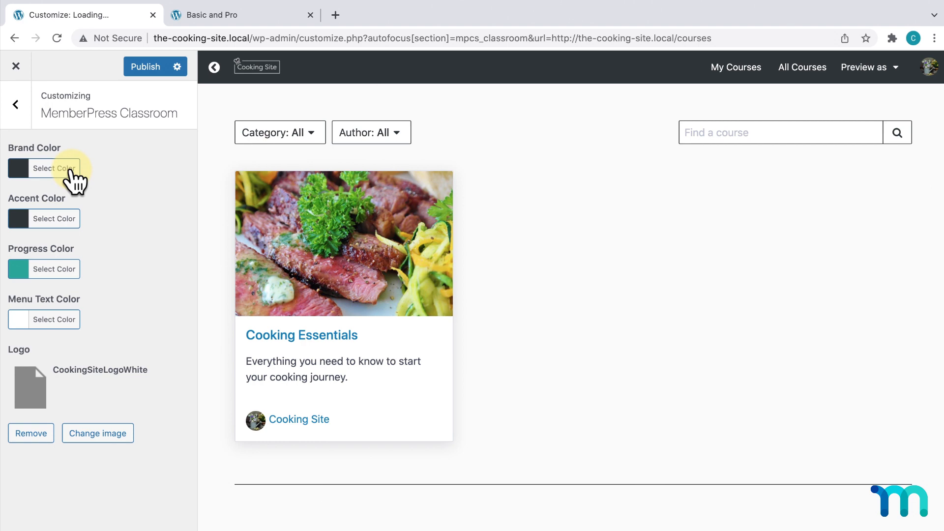
- Set Brand Color to #594700, publish, and preview the Cooking Essentials course page
{"action": "left_click", "coordinate": [70, 170]}
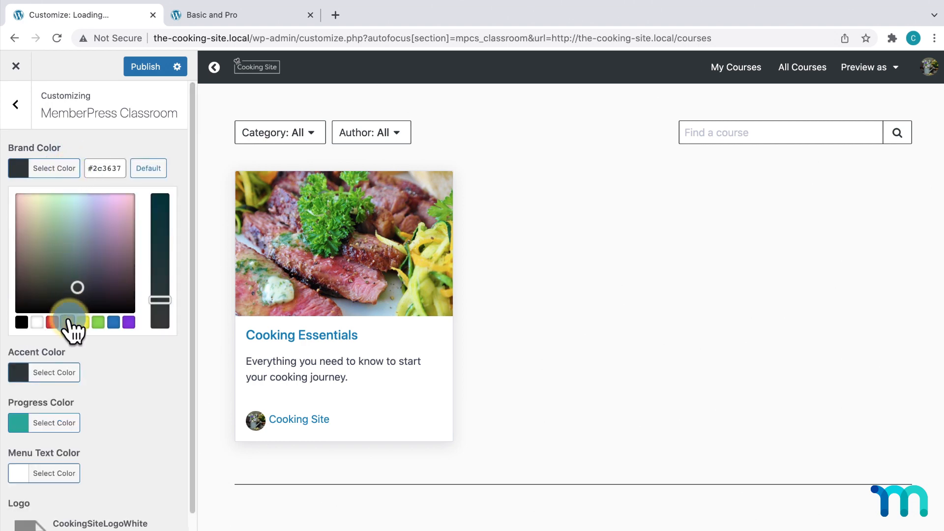
{"action": "left_click", "coordinate": [67, 322]}
{"action": "left_click_drag", "start_coordinate": [33, 212], "coordinate": [37, 274]}
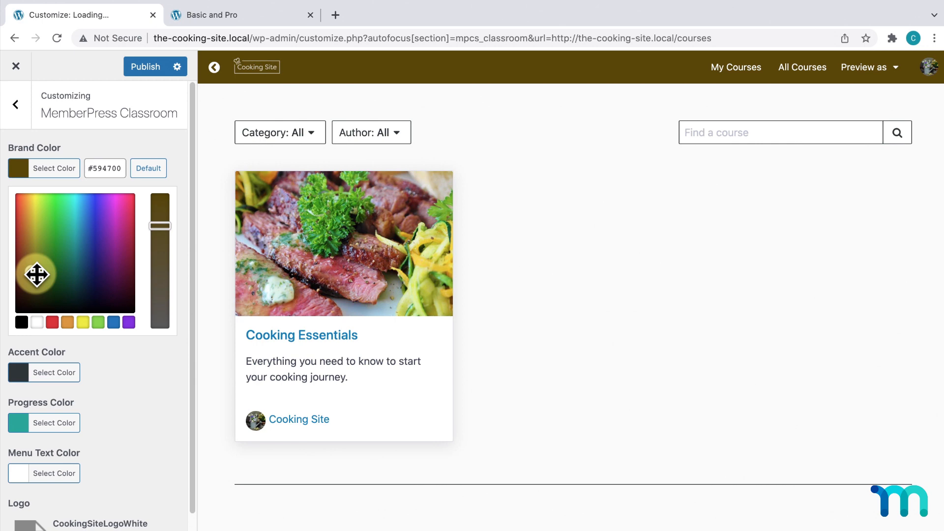
{"action": "left_click", "coordinate": [115, 362]}
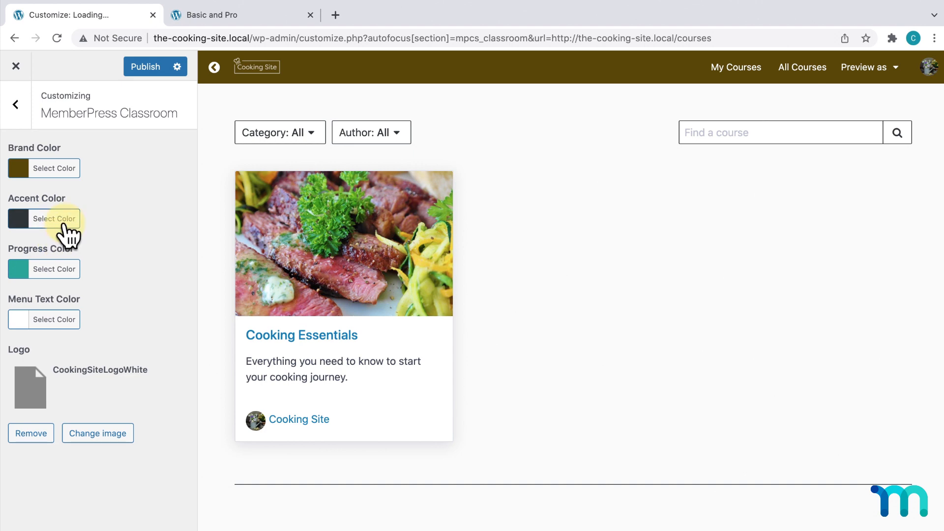
{"action": "left_click", "coordinate": [146, 73]}
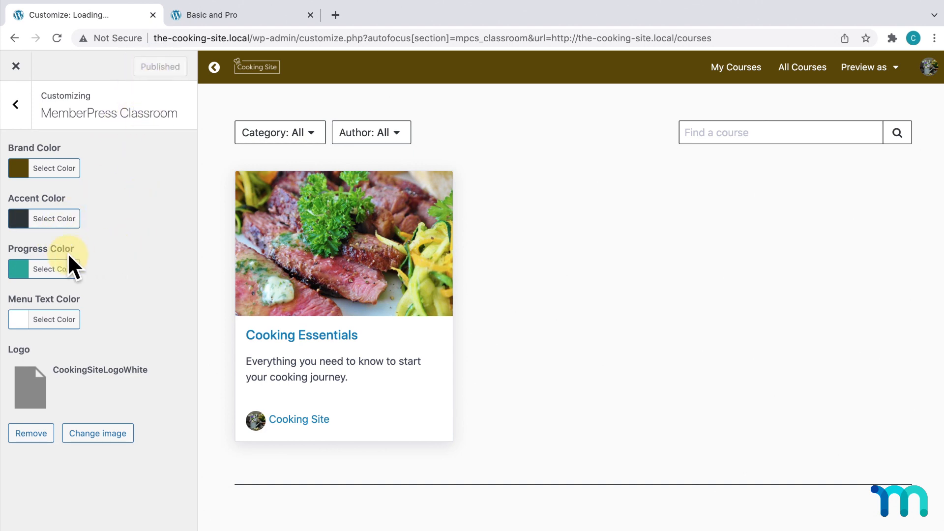
{"action": "left_click", "coordinate": [295, 260]}
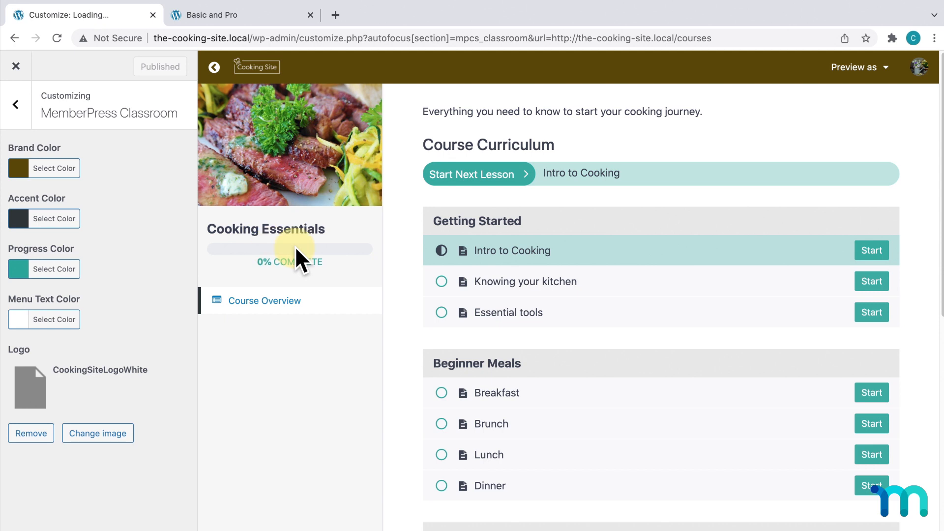
- Exit the customizer and preview Cooking Essentials and its Intro to Cooking lesson on the site
{"action": "left_click", "coordinate": [16, 66]}
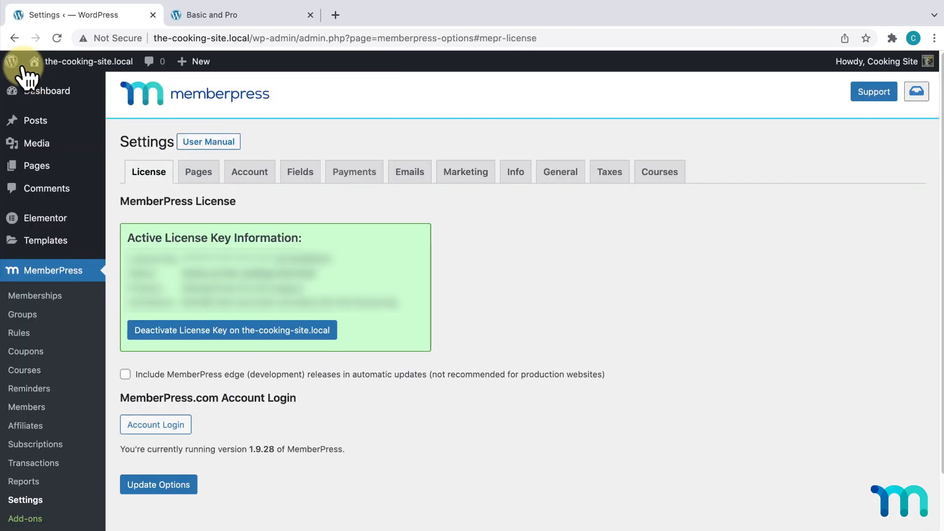
{"action": "left_click", "coordinate": [39, 371]}
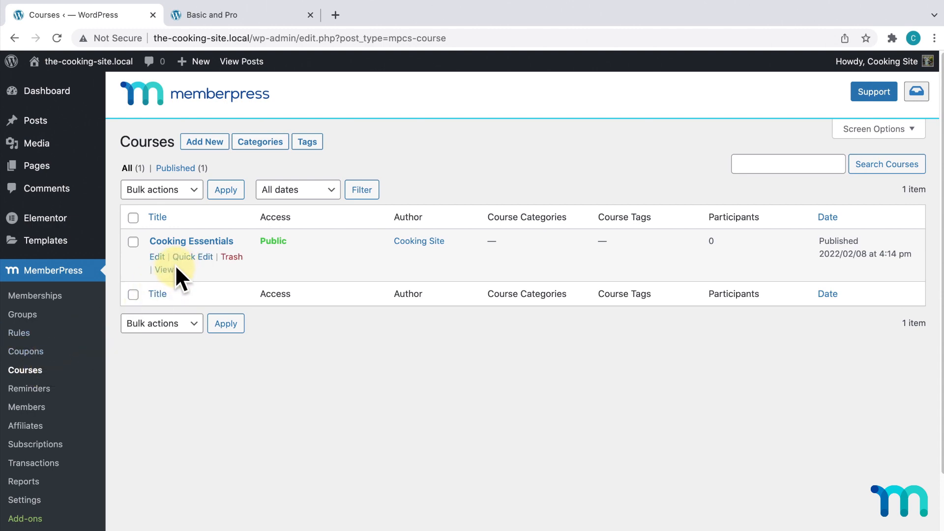
{"action": "left_click", "coordinate": [169, 270]}
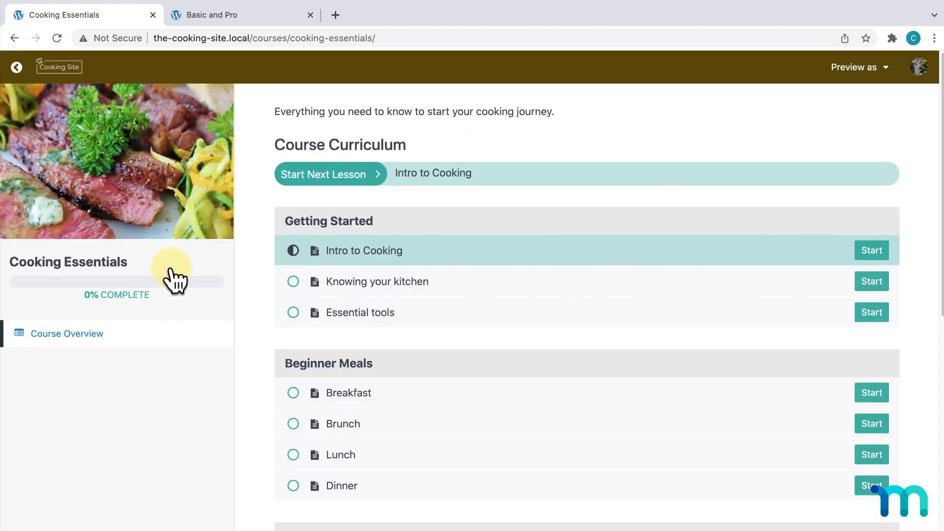
{"action": "scroll", "coordinate": [470, 255], "scroll_direction": "down", "scroll_amount": 10}
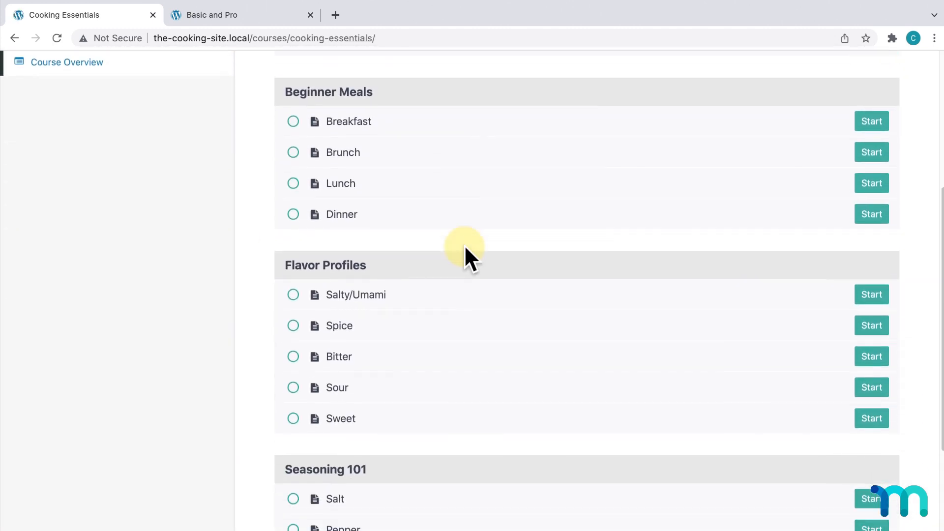
{"action": "scroll", "coordinate": [467, 245], "scroll_direction": "up", "scroll_amount": 10}
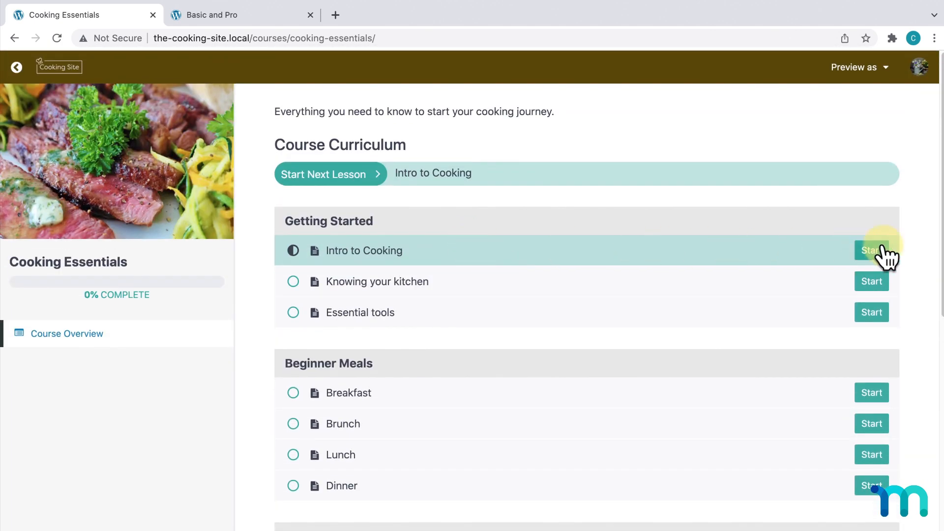
{"action": "left_click", "coordinate": [881, 252]}
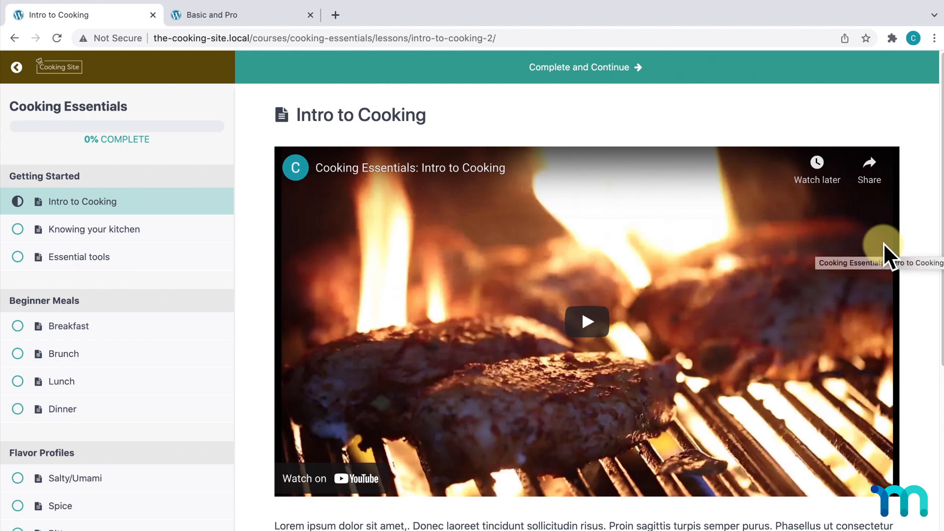
{"action": "scroll", "coordinate": [884, 251], "scroll_direction": "down", "scroll_amount": 7}
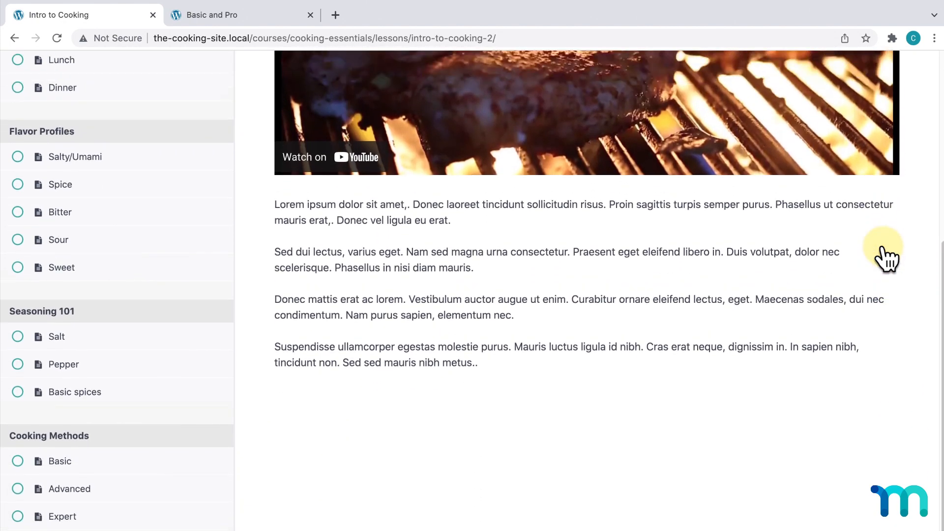
{"action": "scroll", "coordinate": [885, 255], "scroll_direction": "up", "scroll_amount": 7}
{"action": "scroll", "coordinate": [885, 256], "scroll_direction": "down", "scroll_amount": 1}
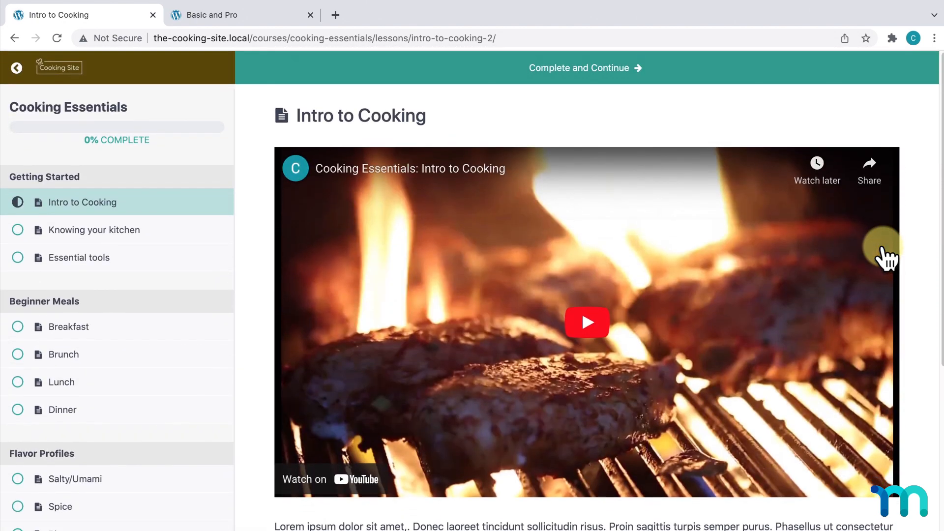
- Go back to the dashboard and open Cooking Essentials from the MemberPress Courses list
{"action": "left_click", "coordinate": [17, 67]}
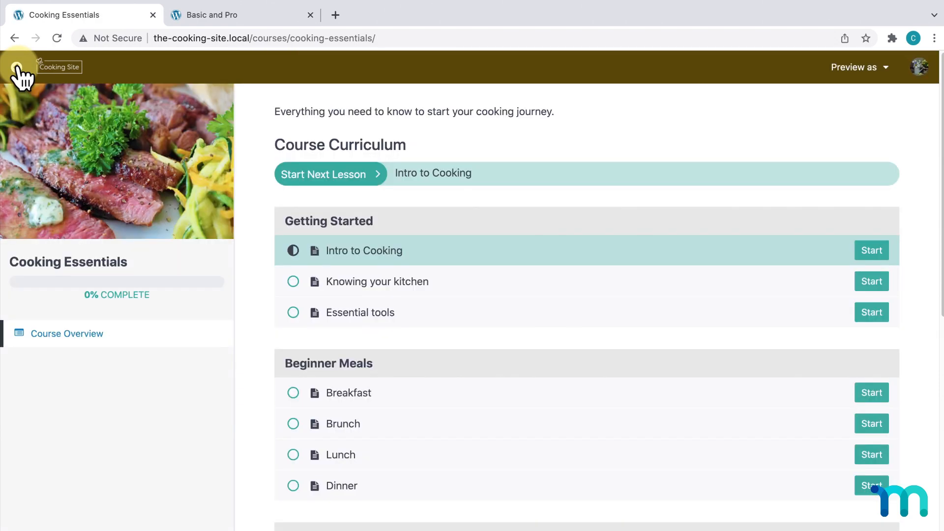
{"action": "left_click", "coordinate": [16, 68]}
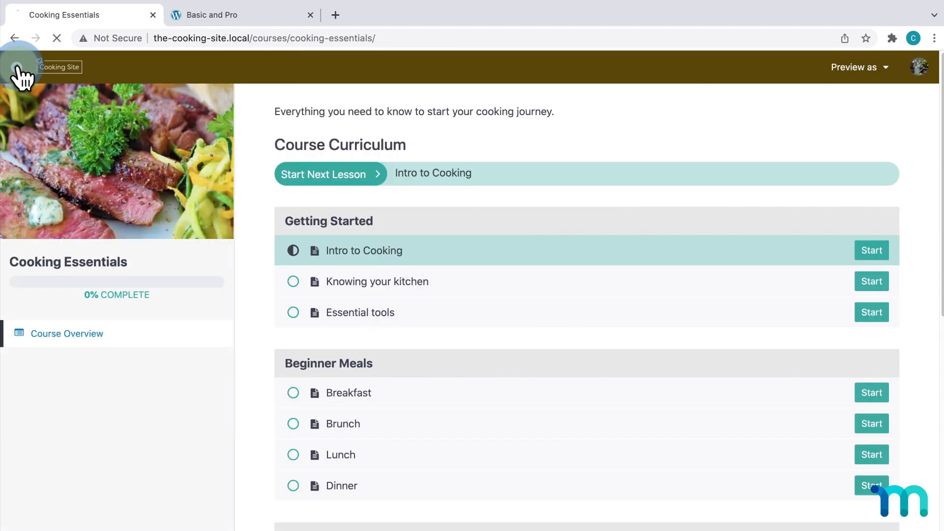
{"action": "left_click", "coordinate": [17, 67]}
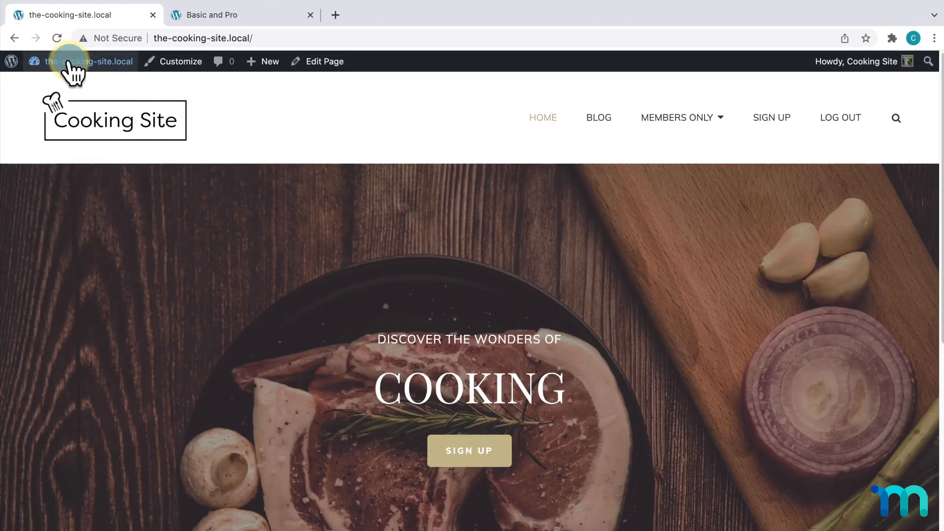
{"action": "left_click", "coordinate": [71, 63]}
{"action": "mouse_move", "coordinate": [42, 337]}
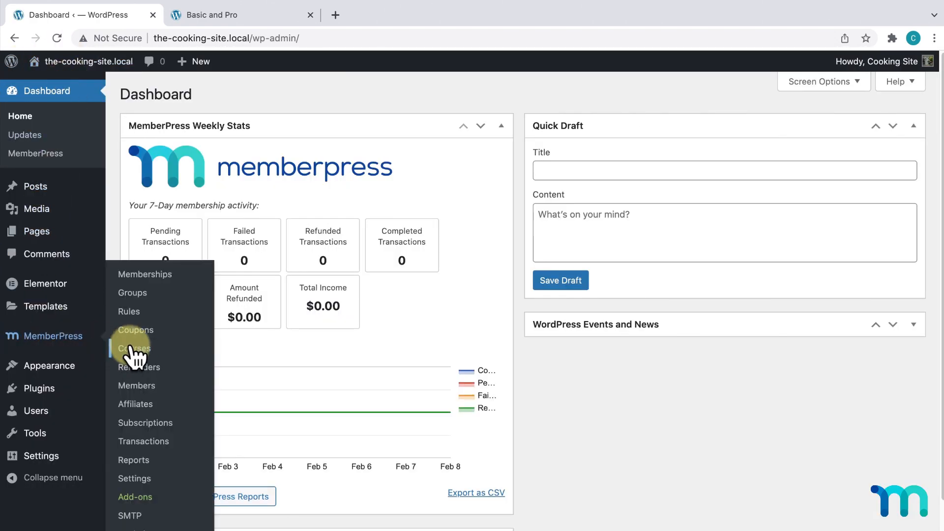
{"action": "left_click", "coordinate": [136, 351]}
{"action": "left_click", "coordinate": [196, 241]}
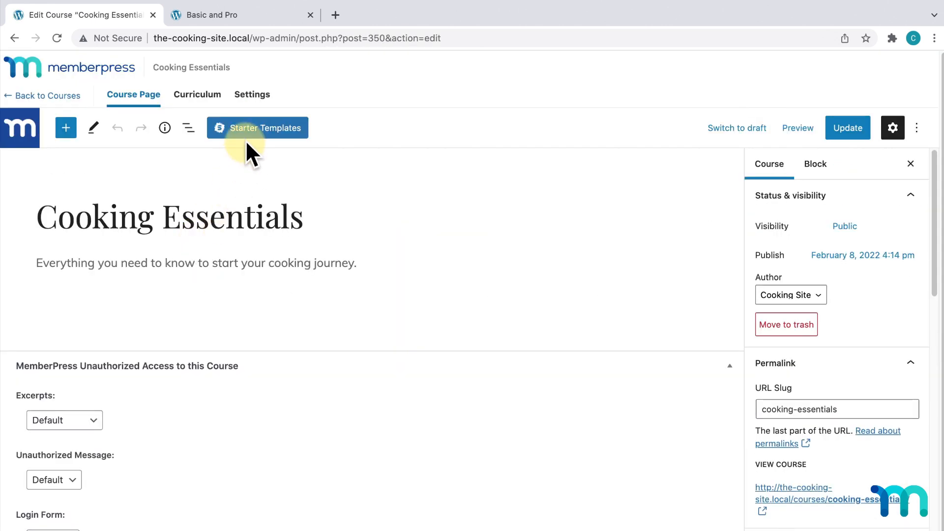
- Show the course's Settings tab and load the public /courses/ page in a new browser tab
{"action": "left_click", "coordinate": [257, 94]}
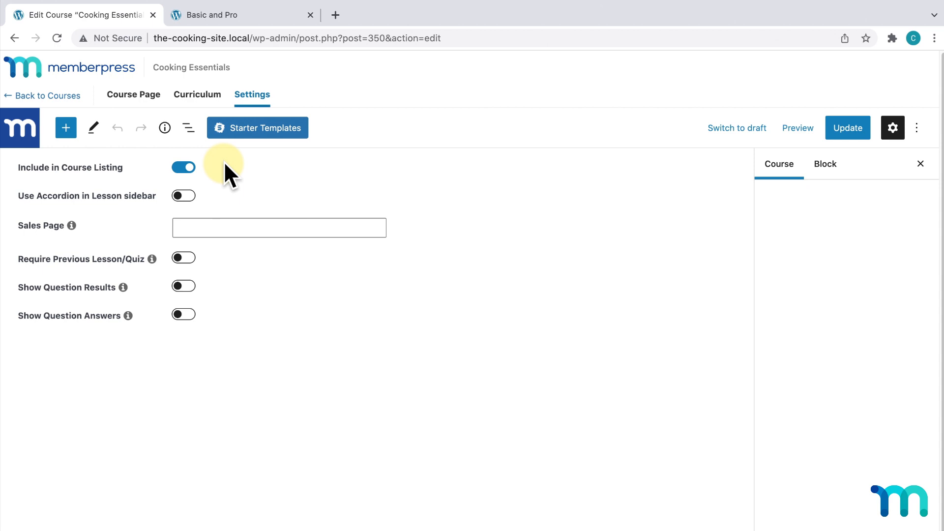
{"action": "left_click", "coordinate": [335, 15]}
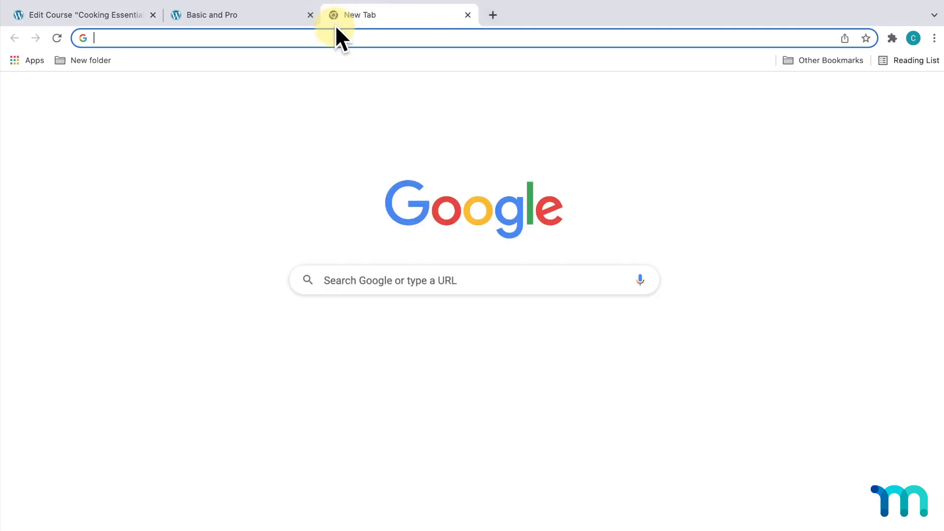
{"action": "left_click", "coordinate": [337, 35]}
{"action": "type", "text": "http://the-cooking-site.local/courses/"}
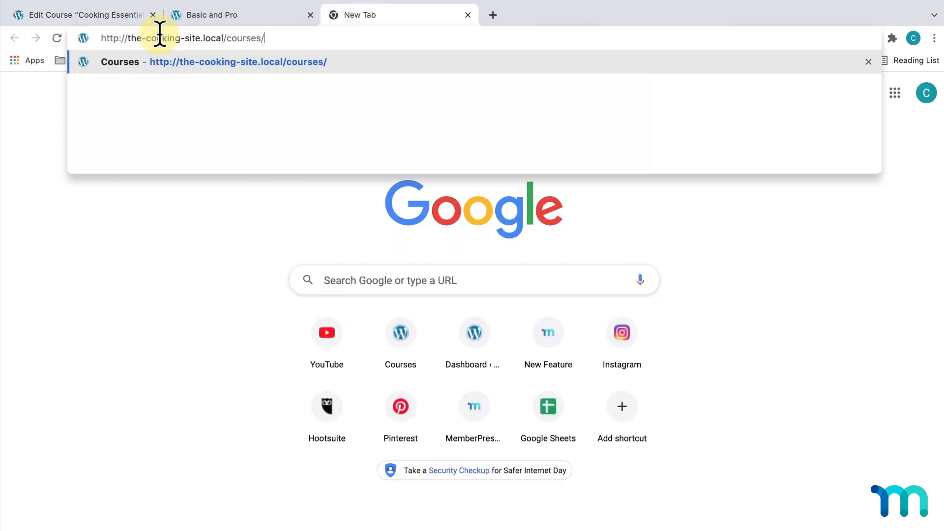
{"action": "key", "text": "Return"}
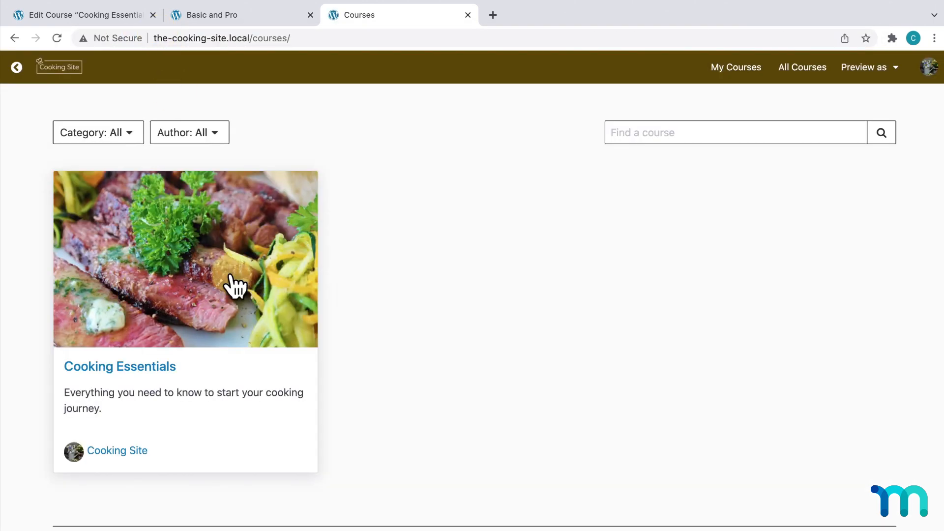
{"action": "left_click", "coordinate": [114, 16]}
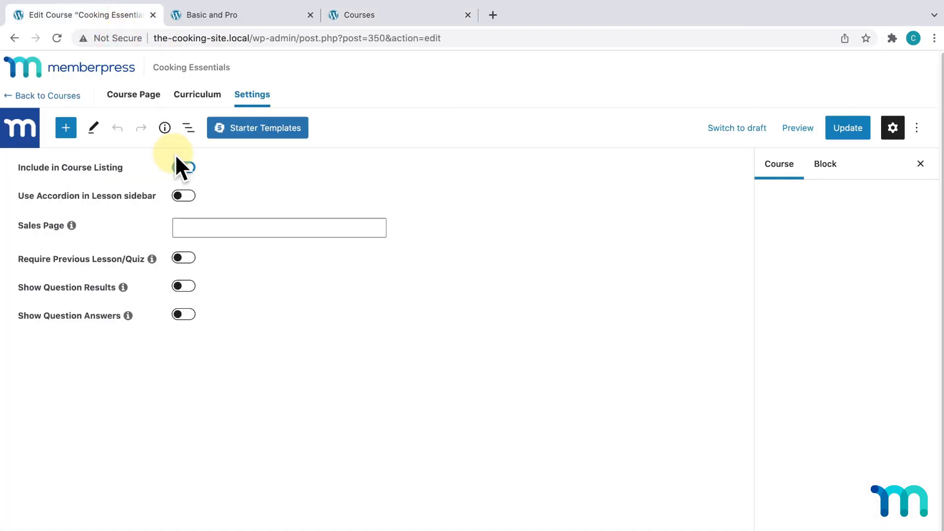
- Turn off Include in Course Listing, update, and confirm the Courses page shows No Course found
{"action": "left_click", "coordinate": [184, 169]}
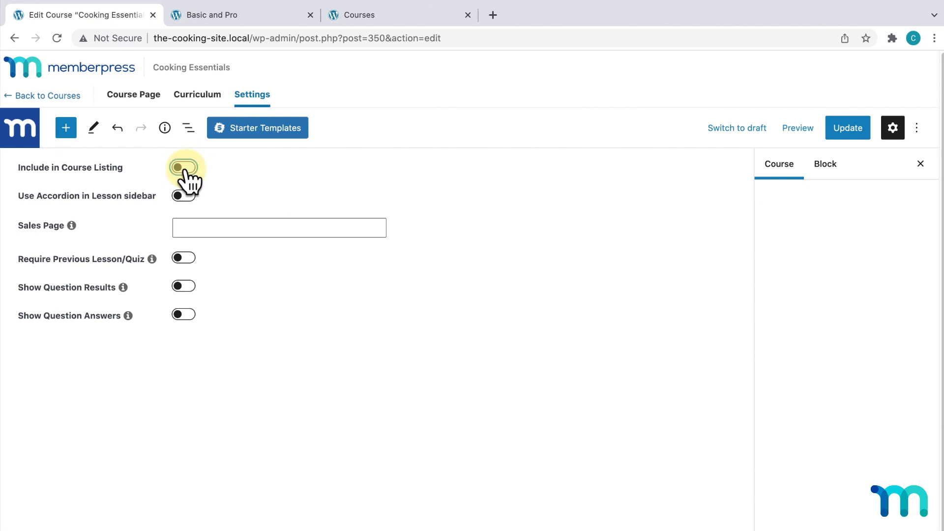
{"action": "left_click", "coordinate": [842, 134]}
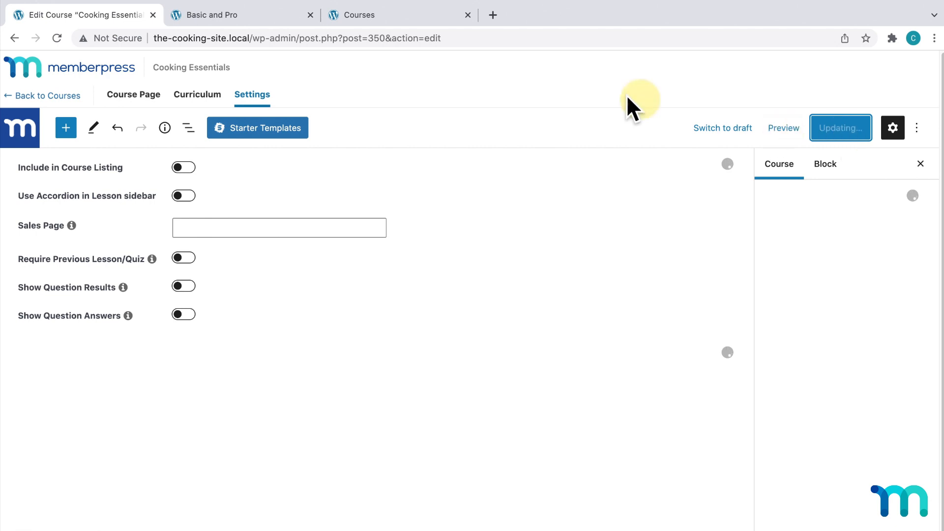
{"action": "left_click", "coordinate": [440, 15]}
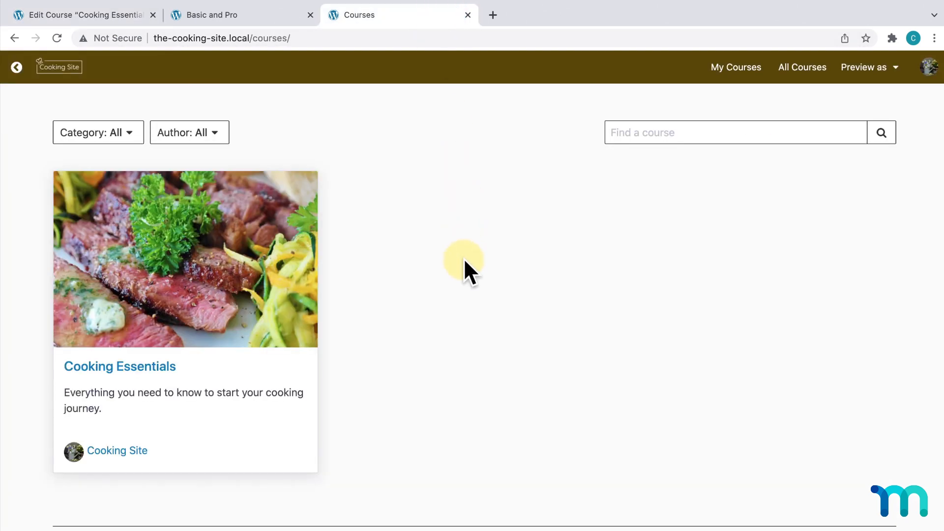
{"action": "key", "text": "super+r"}
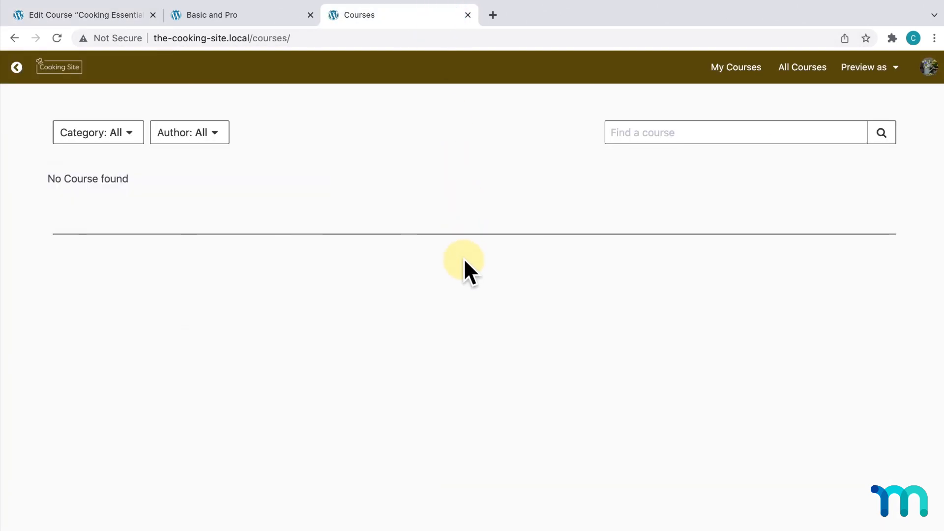
{"action": "left_click_drag", "start_coordinate": [47, 183], "coordinate": [238, 184]}
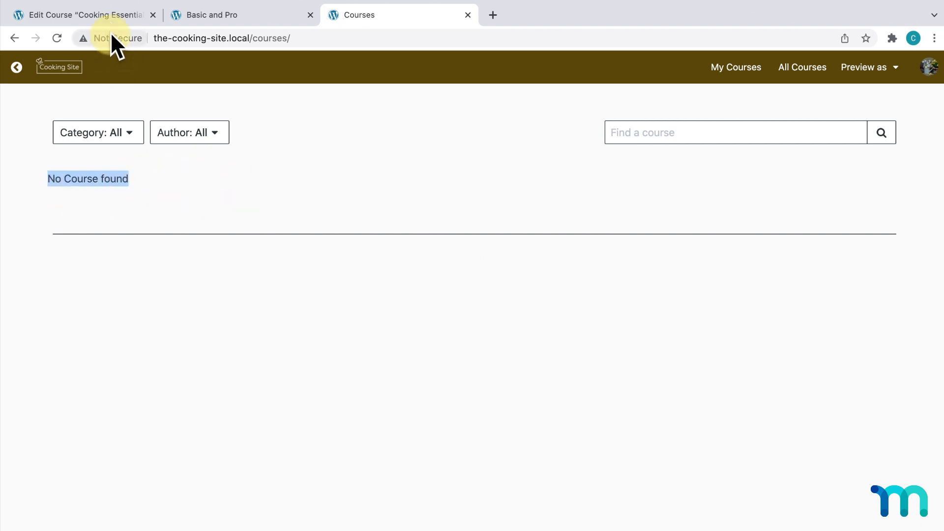
- Turn Include in Course Listing back on and update Cooking Essentials
{"action": "left_click", "coordinate": [108, 14]}
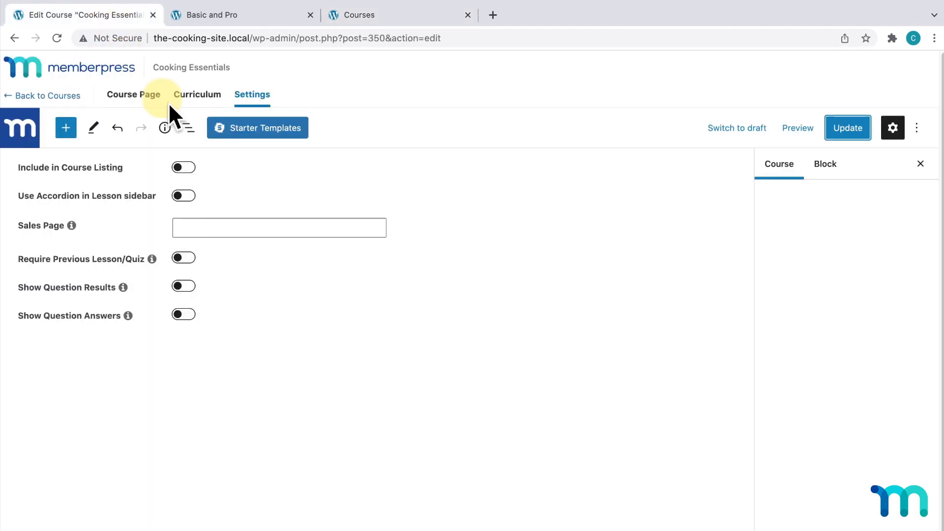
{"action": "left_click", "coordinate": [186, 166]}
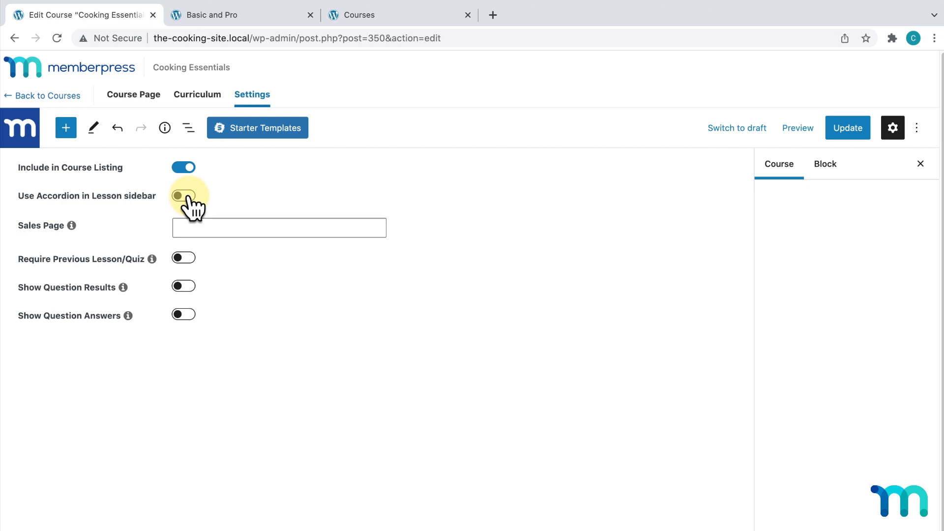
{"action": "left_click", "coordinate": [850, 130]}
{"action": "left_click", "coordinate": [391, 14]}
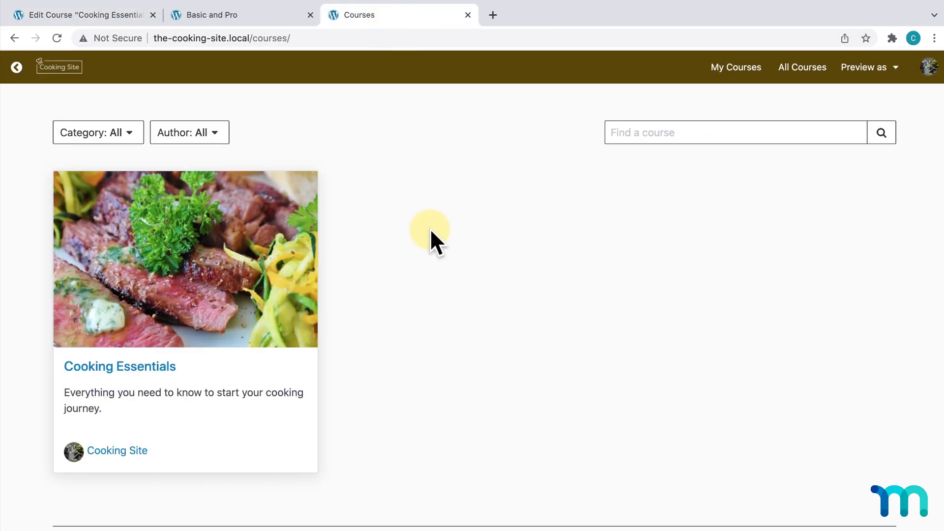
- Open Cooking Essentials on the public page and browse the Intro to Cooking lesson
{"action": "left_click", "coordinate": [257, 279]}
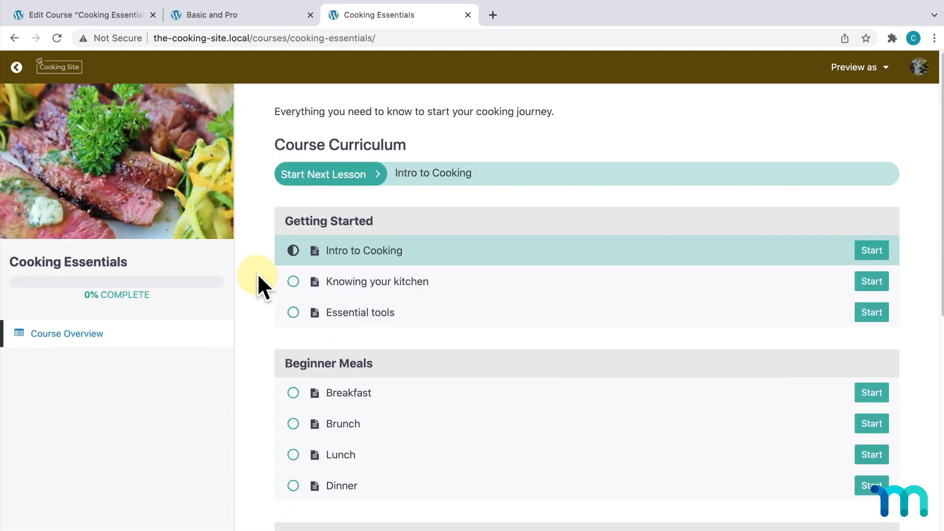
{"action": "left_click", "coordinate": [871, 248]}
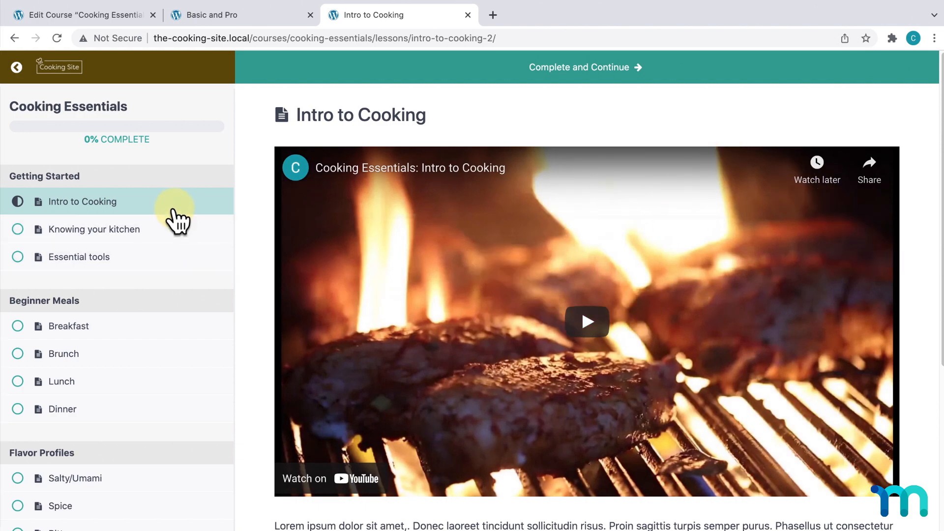
{"action": "scroll", "coordinate": [177, 253], "scroll_direction": "down", "scroll_amount": 2}
{"action": "scroll", "coordinate": [139, 488], "scroll_direction": "down", "scroll_amount": 2}
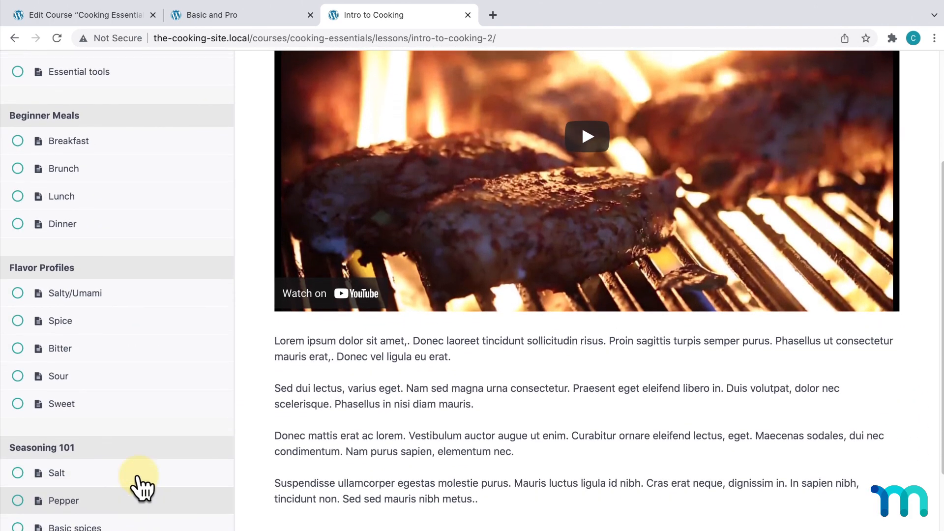
{"action": "scroll", "coordinate": [173, 264], "scroll_direction": "up", "scroll_amount": 3}
{"action": "scroll", "coordinate": [143, 319], "scroll_direction": "down", "scroll_amount": 4}
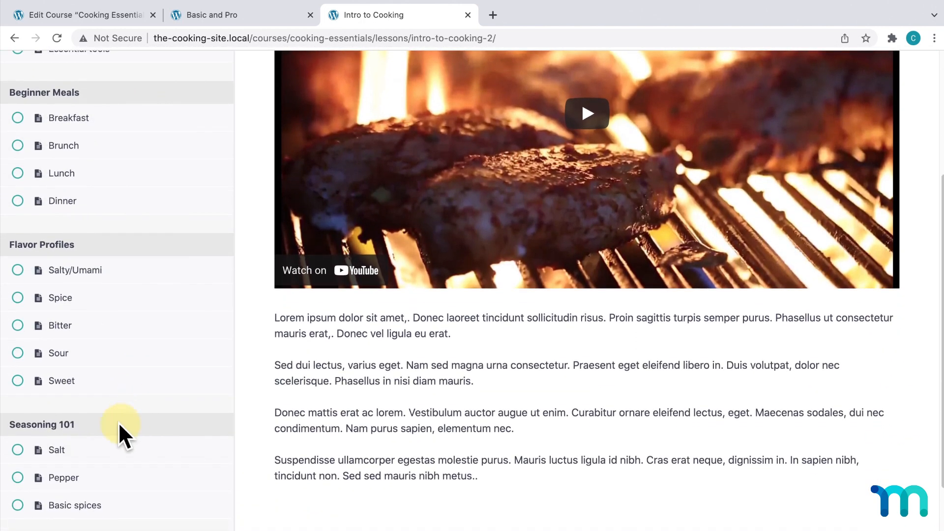
{"action": "scroll", "coordinate": [69, 514], "scroll_direction": "down", "scroll_amount": 4}
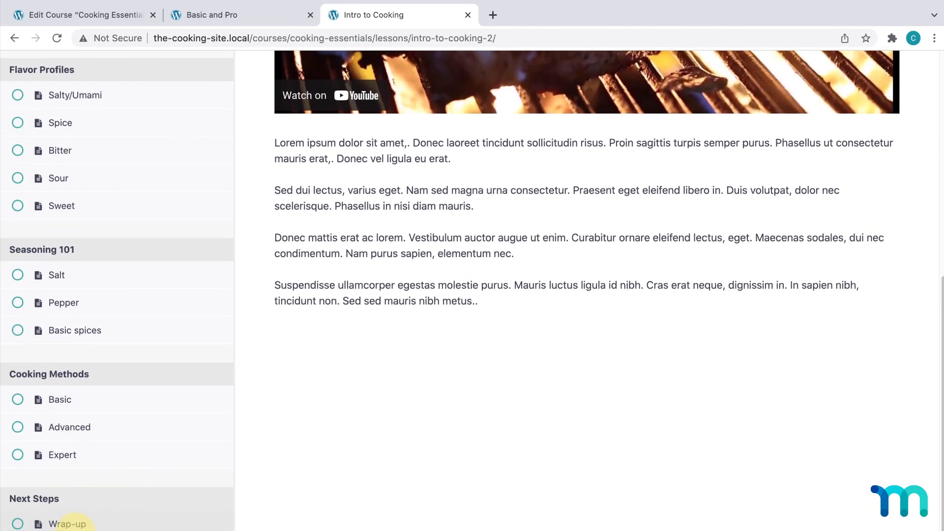
{"action": "scroll", "coordinate": [70, 523], "scroll_direction": "up", "scroll_amount": 2}
{"action": "scroll", "coordinate": [69, 523], "scroll_direction": "up", "scroll_amount": 6}
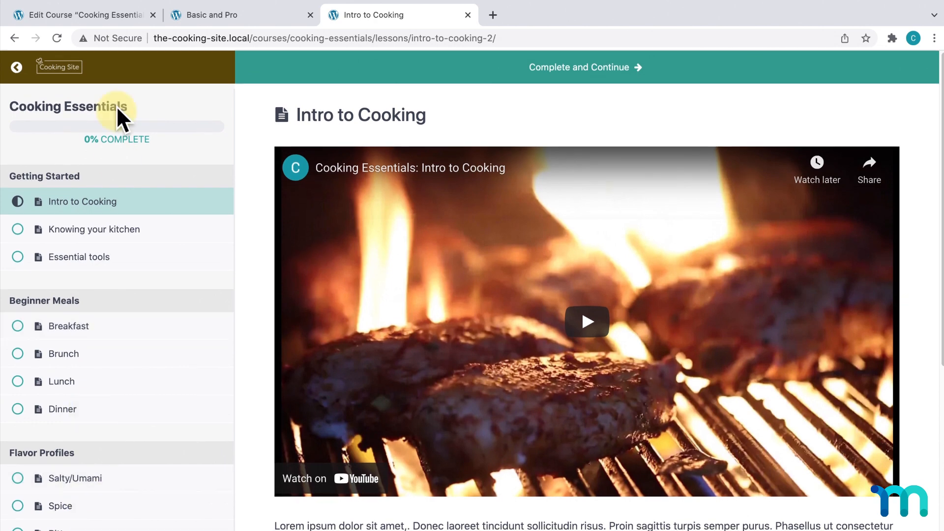
- Enable Use Accordion in Lesson sidebar, update, then expand Beginner Meals and Flavor Profiles on the reloaded lesson
{"action": "left_click", "coordinate": [118, 16]}
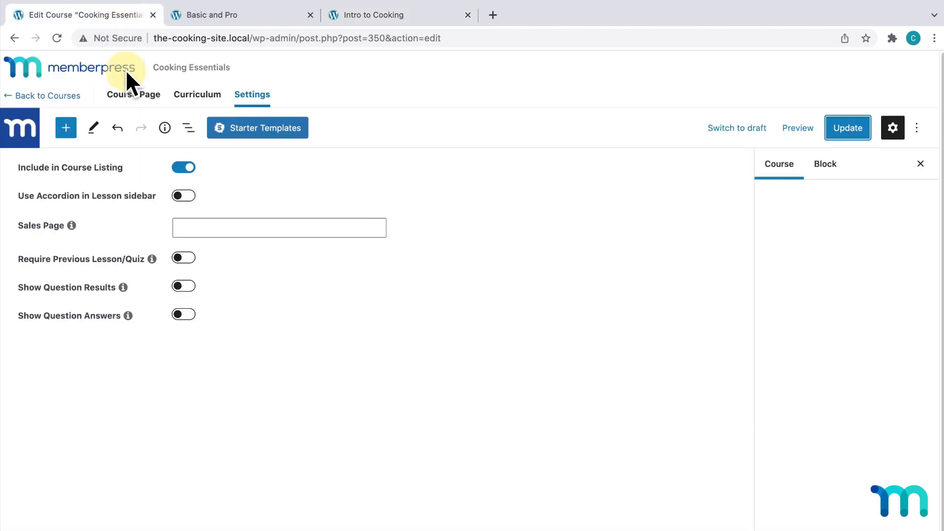
{"action": "left_click", "coordinate": [187, 197]}
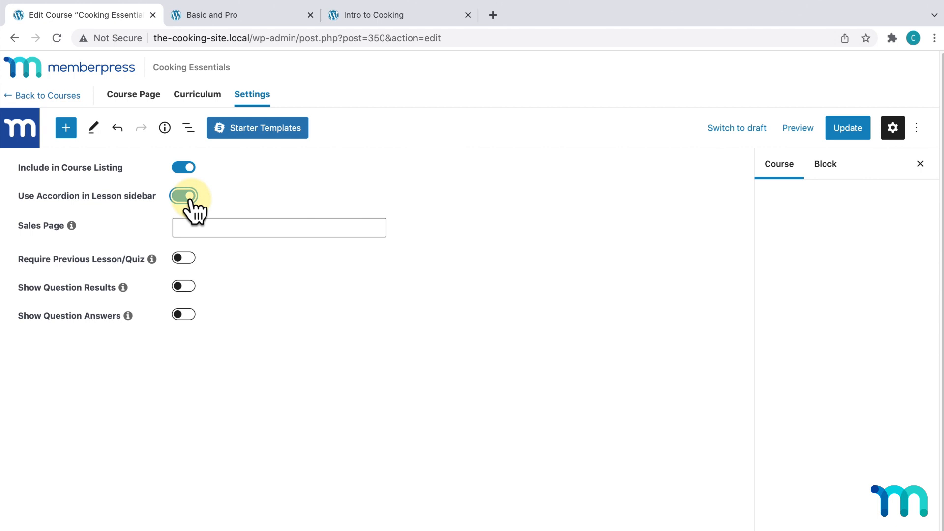
{"action": "left_click", "coordinate": [841, 129]}
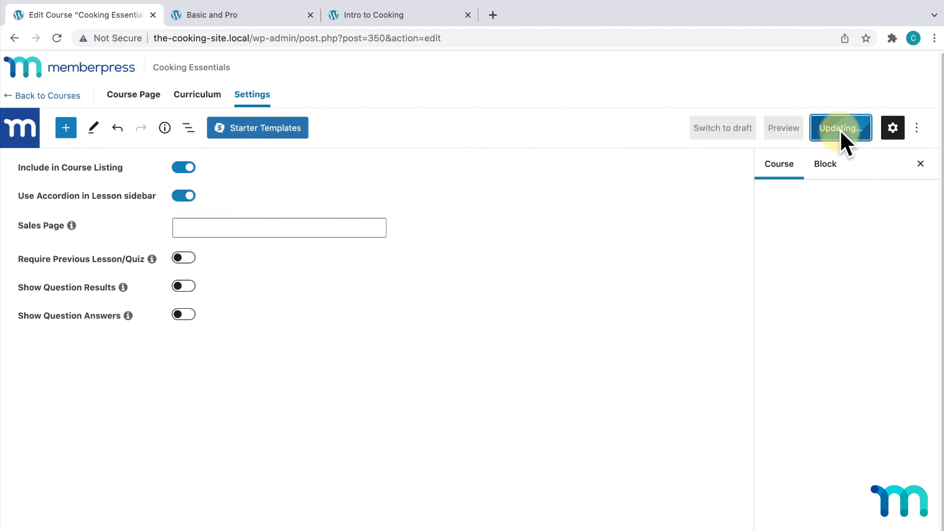
{"action": "left_click", "coordinate": [436, 17]}
{"action": "key", "text": "super+r"}
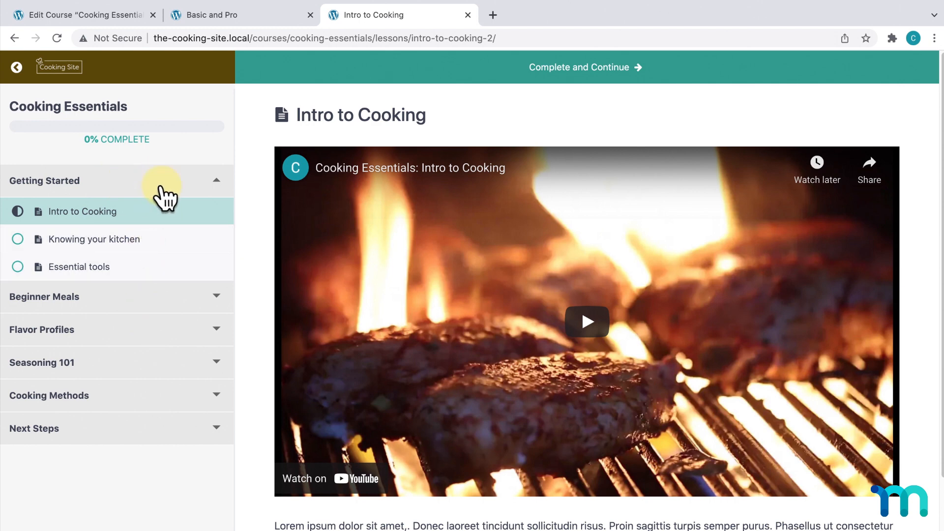
{"action": "left_click", "coordinate": [217, 298]}
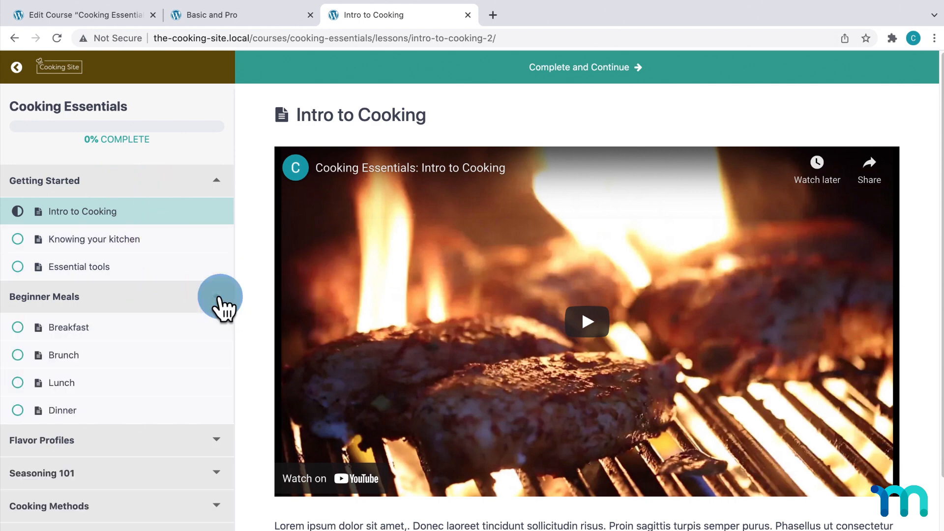
{"action": "left_click", "coordinate": [218, 440]}
{"action": "scroll", "coordinate": [220, 450], "scroll_direction": "down", "scroll_amount": 4}
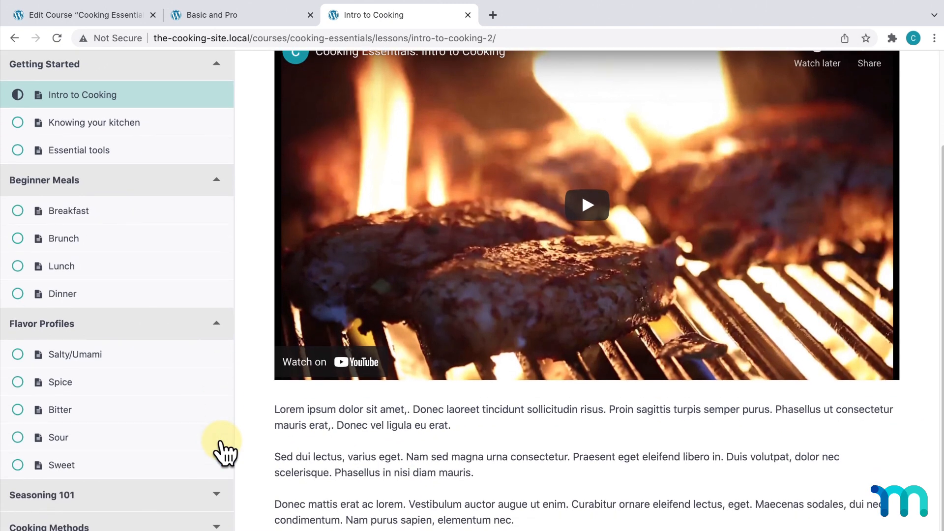
{"action": "scroll", "coordinate": [220, 449], "scroll_direction": "up", "scroll_amount": 2}
- Review the Sales Page setting's explanation, update Cooking Essentials, and return to the Courses list
{"action": "left_click", "coordinate": [217, 394]}
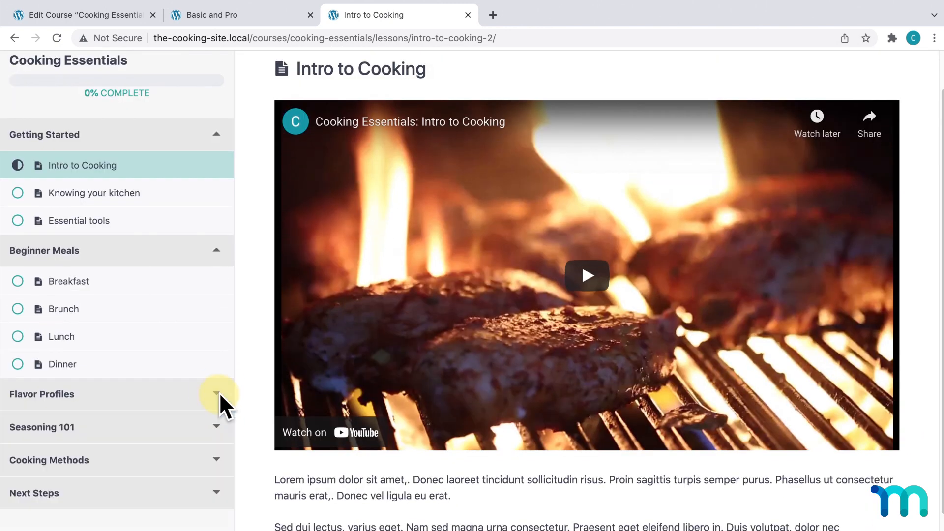
{"action": "left_click", "coordinate": [125, 16]}
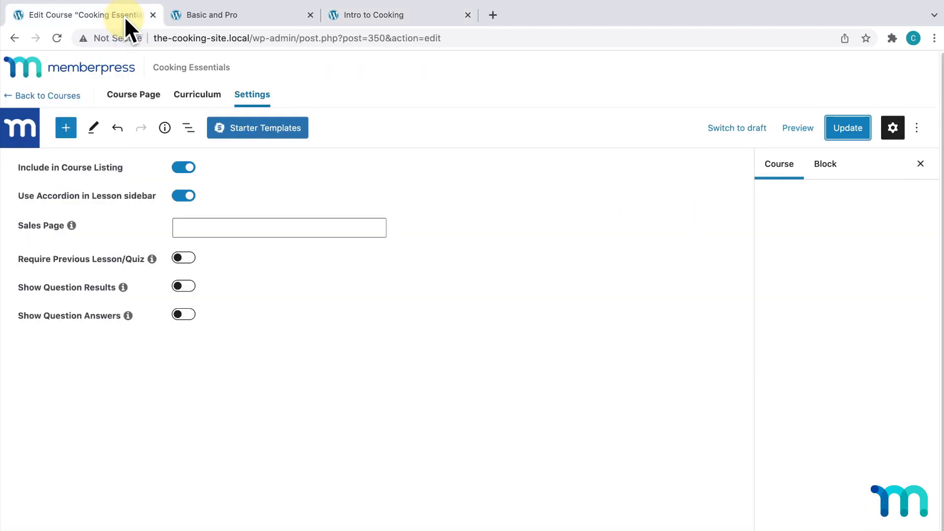
{"action": "left_click", "coordinate": [72, 225]}
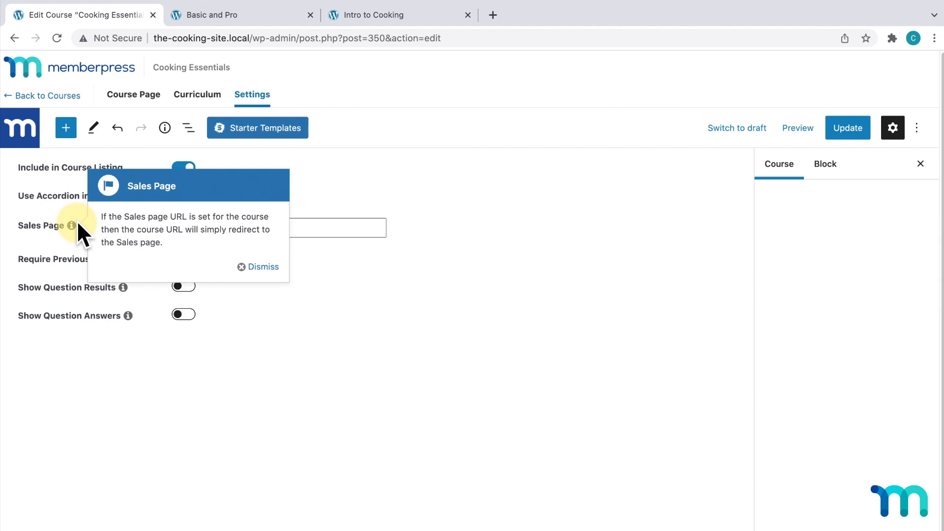
{"action": "left_click", "coordinate": [313, 230]}
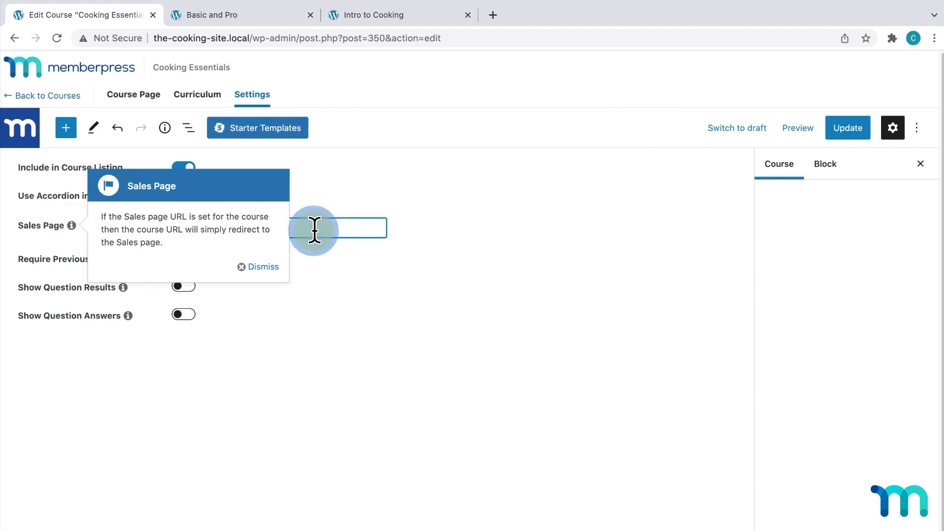
{"action": "left_click", "coordinate": [260, 267]}
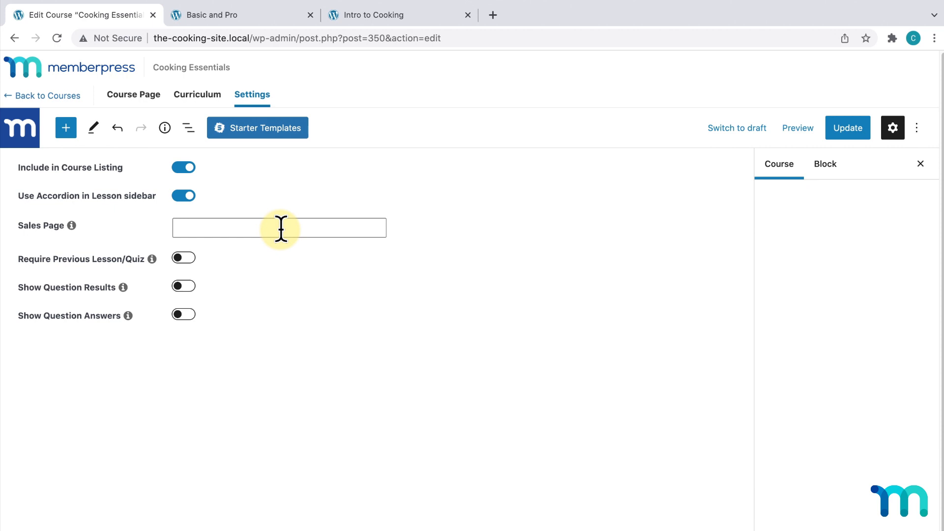
{"action": "left_click", "coordinate": [841, 129]}
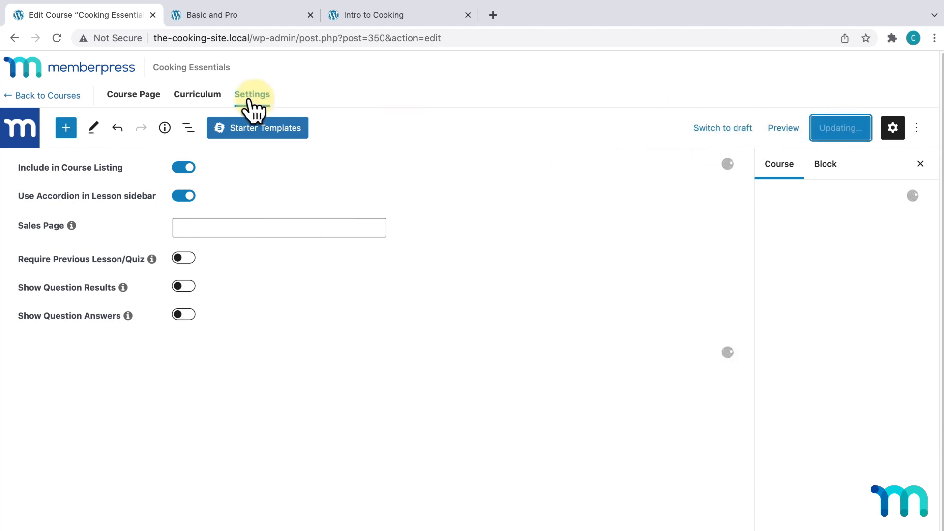
{"action": "left_click", "coordinate": [67, 97]}
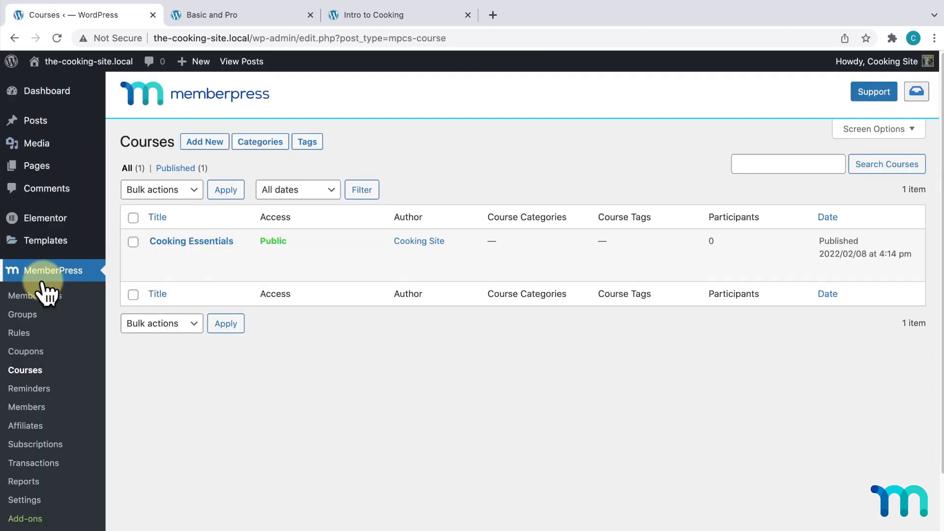
- Copy the Pro membership's registration URL from Memberships and reopen the Cooking Essentials editor
{"action": "left_click", "coordinate": [49, 295]}
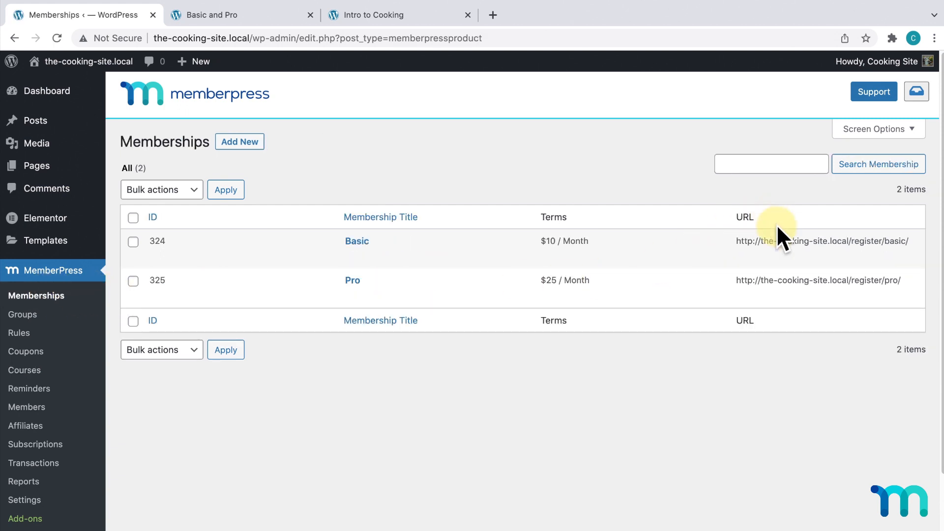
{"action": "mouse_move", "coordinate": [817, 300]}
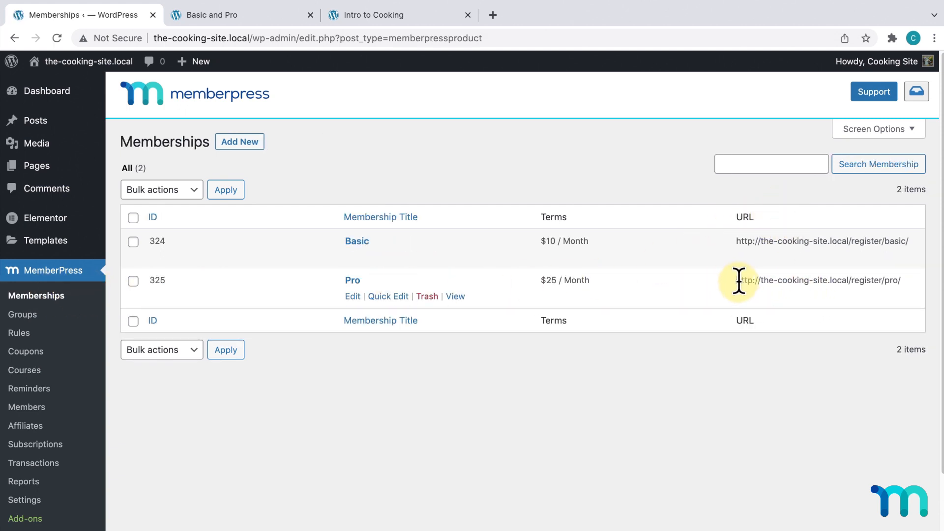
{"action": "left_click_drag", "start_coordinate": [738, 280], "coordinate": [910, 280]}
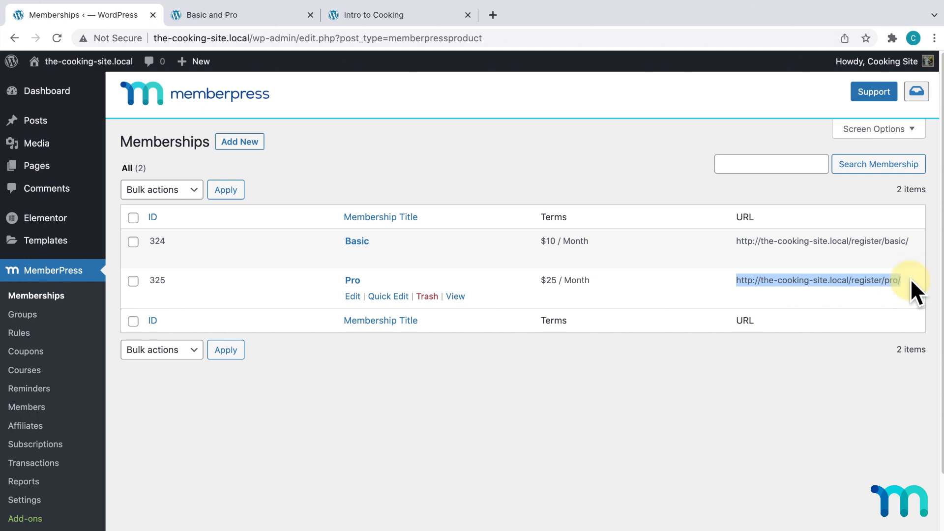
{"action": "right_click", "coordinate": [895, 279]}
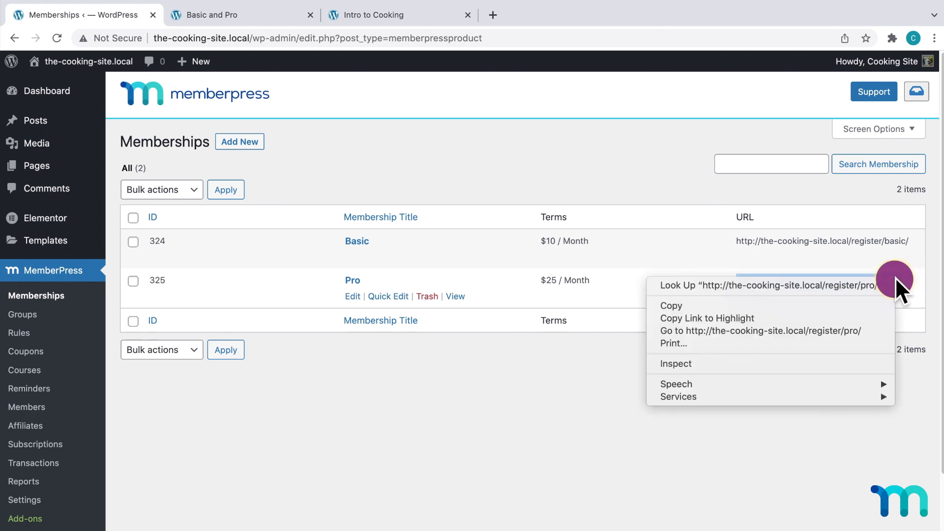
{"action": "left_click", "coordinate": [826, 308]}
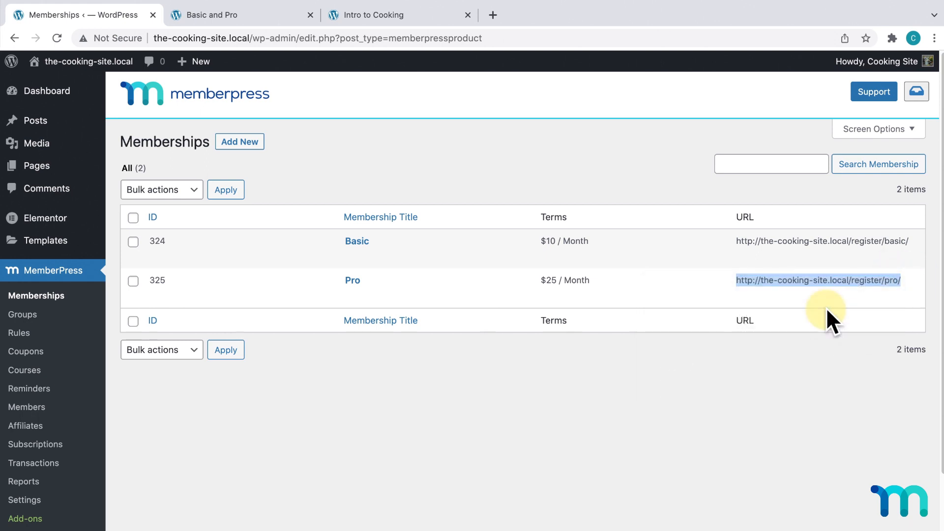
{"action": "left_click", "coordinate": [40, 374]}
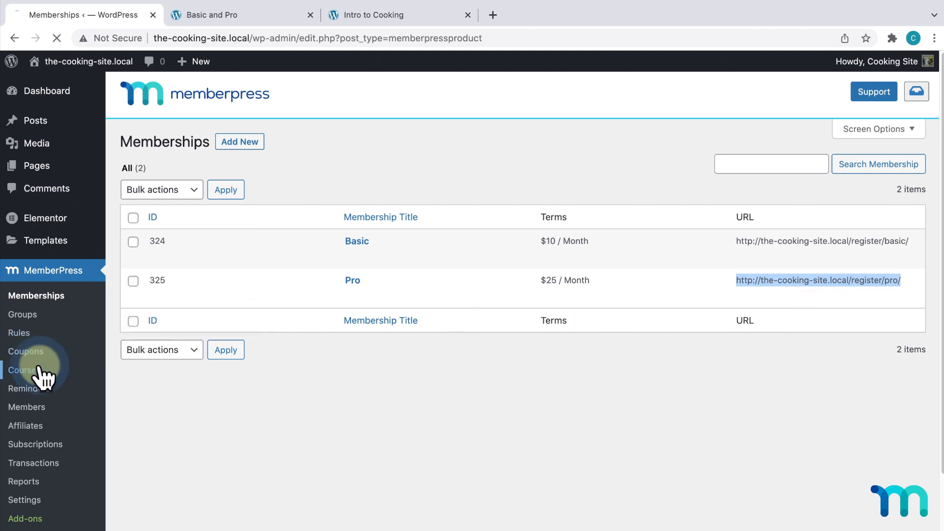
{"action": "left_click", "coordinate": [213, 244]}
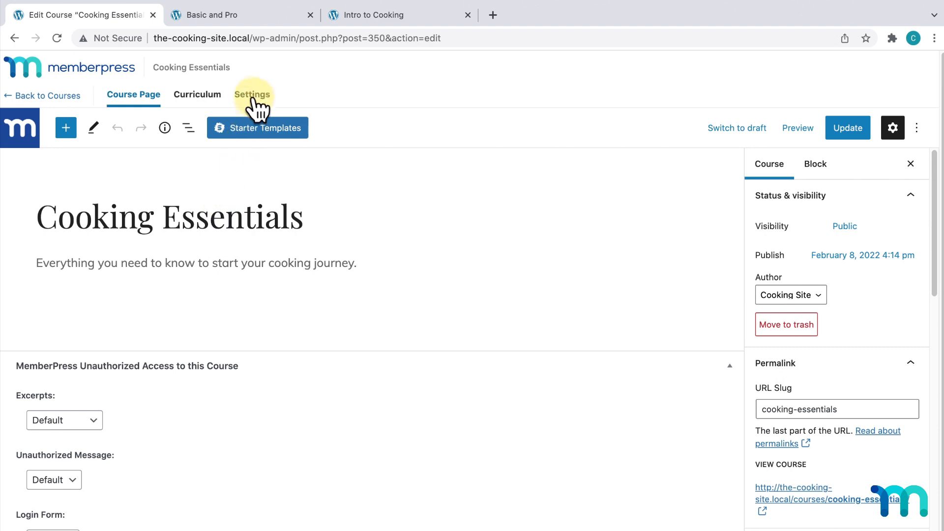
- Paste the Pro registration URL into the Sales Page setting
{"action": "left_click", "coordinate": [255, 98]}
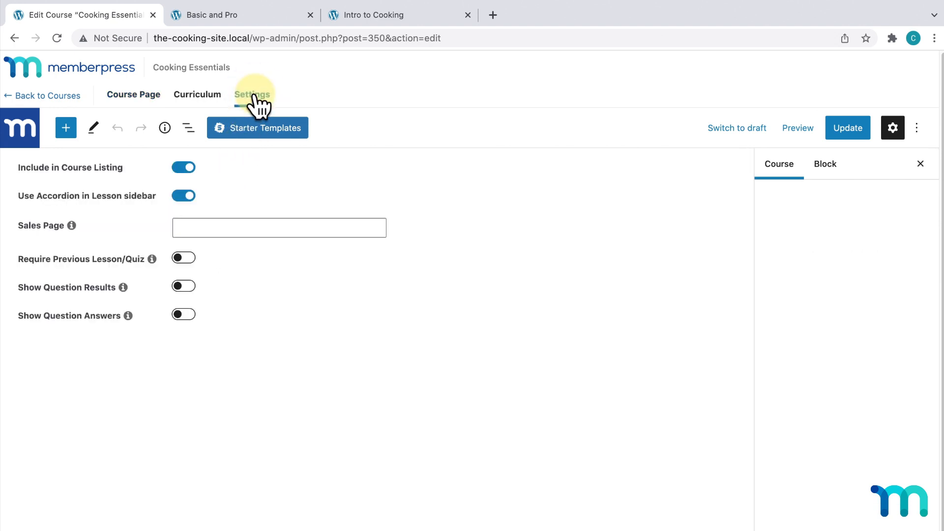
{"action": "left_click", "coordinate": [270, 224]}
{"action": "key", "text": "ctrl+v"}
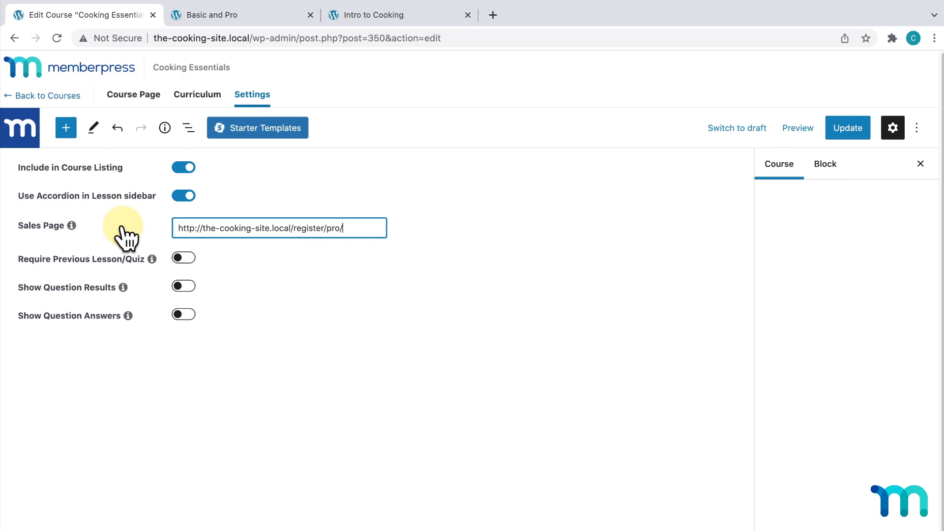
{"action": "left_click", "coordinate": [123, 227]}
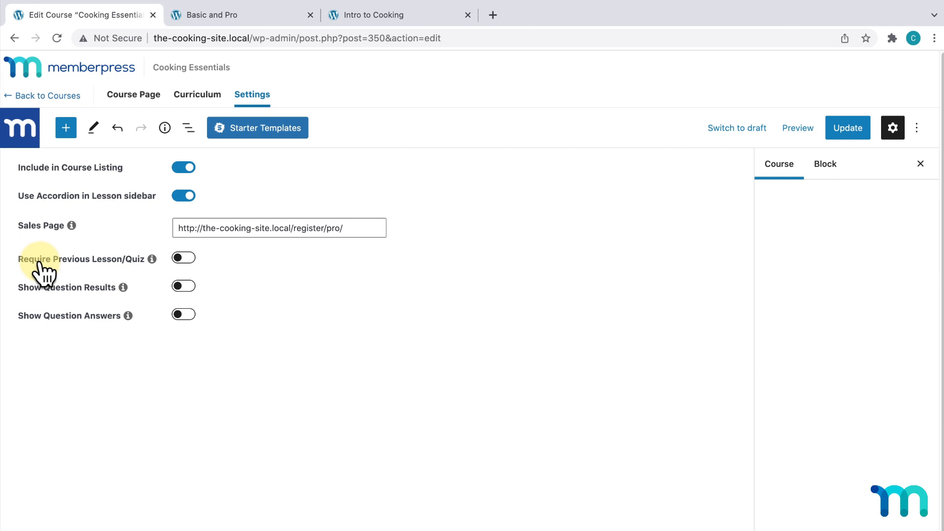
- Enable Require Previous Lesson/Quiz, disable Use Accordion in Lesson sidebar, and update the course
{"action": "left_click", "coordinate": [152, 259]}
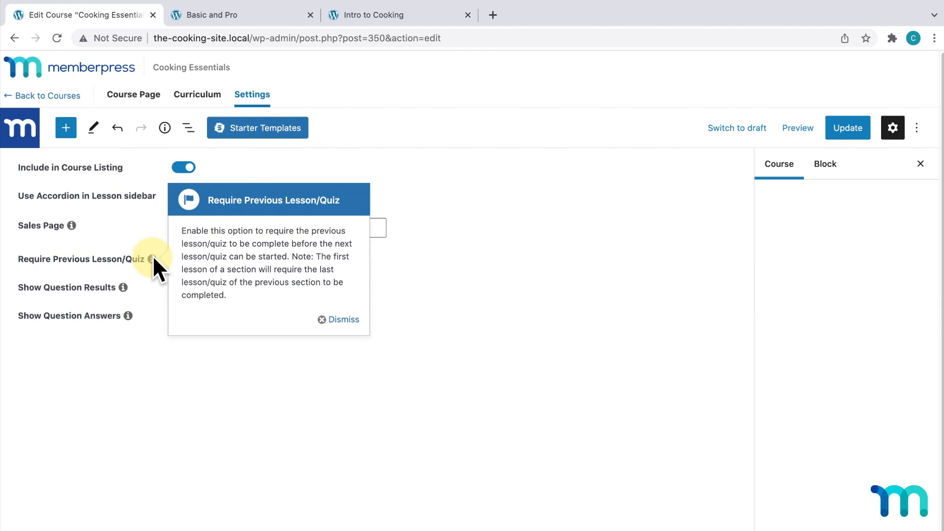
{"action": "left_click", "coordinate": [334, 319]}
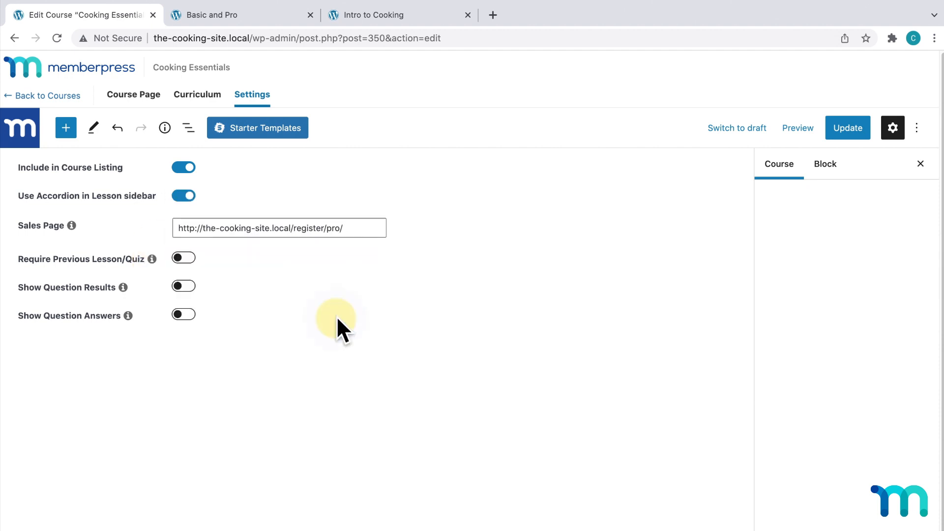
{"action": "left_click", "coordinate": [191, 256]}
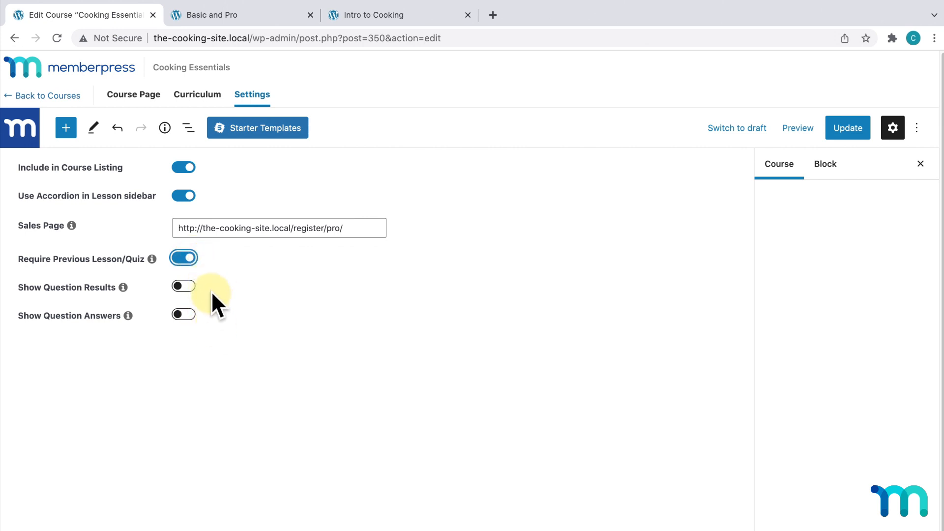
{"action": "left_click", "coordinate": [187, 196]}
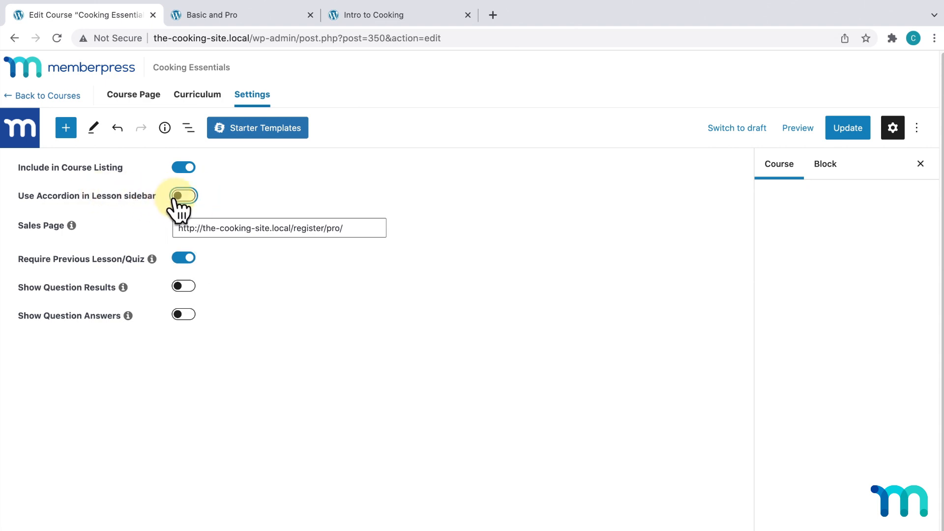
{"action": "left_click", "coordinate": [861, 129]}
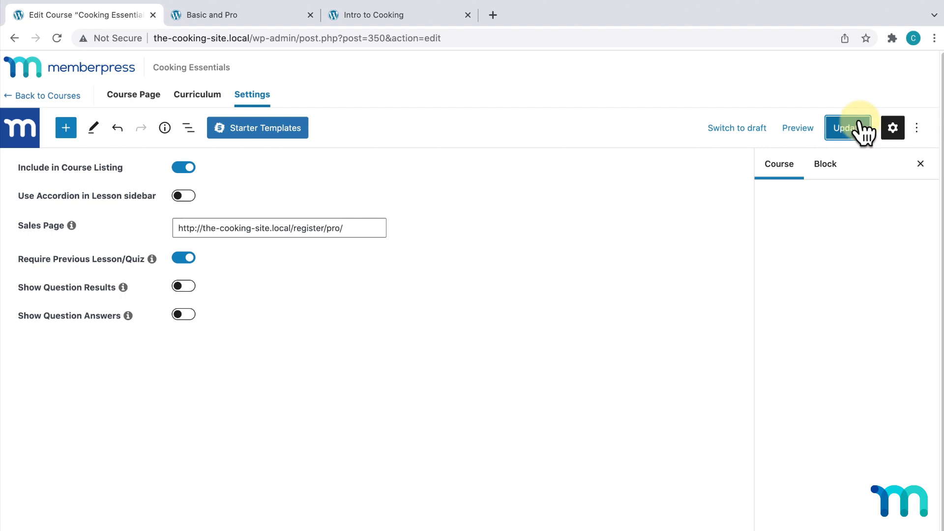
{"action": "left_click", "coordinate": [197, 95]}
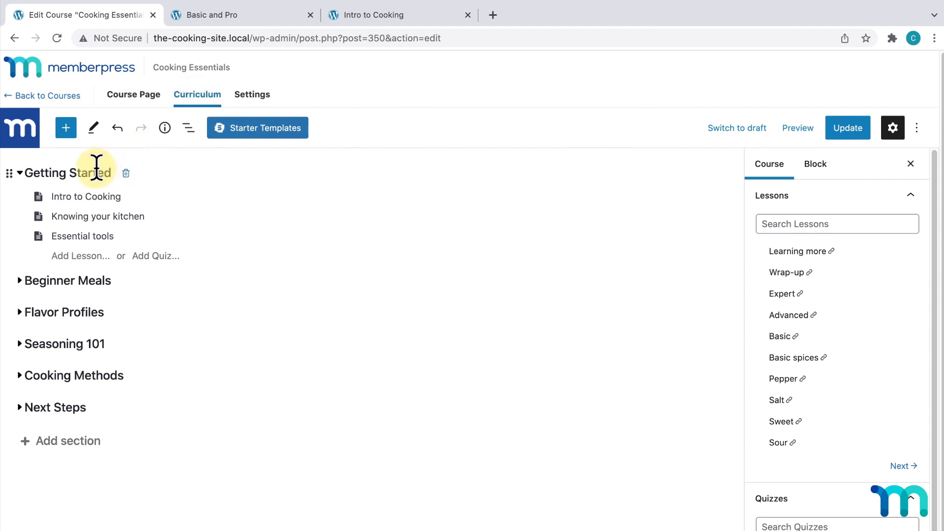
- Add a quiz named 'Section 1 Quiz' under Getting Started and open it with Save & Exit
{"action": "mouse_move", "coordinate": [119, 239]}
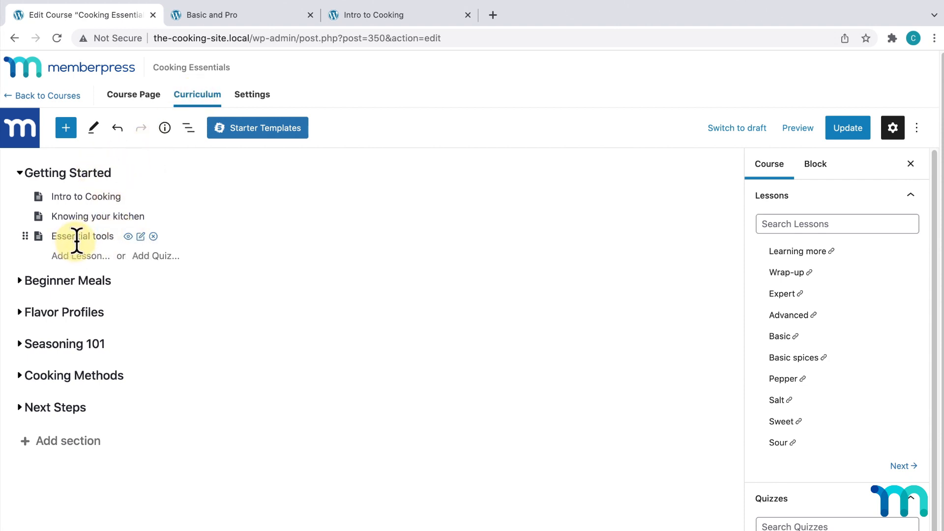
{"action": "left_click", "coordinate": [156, 256]}
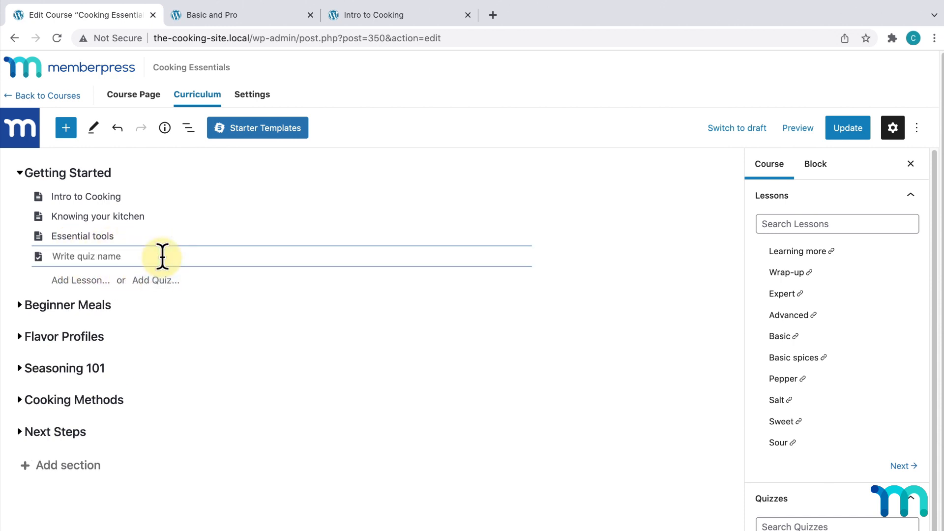
{"action": "type", "text": "Section 1 Quiz"}
{"action": "key", "text": "Return"}
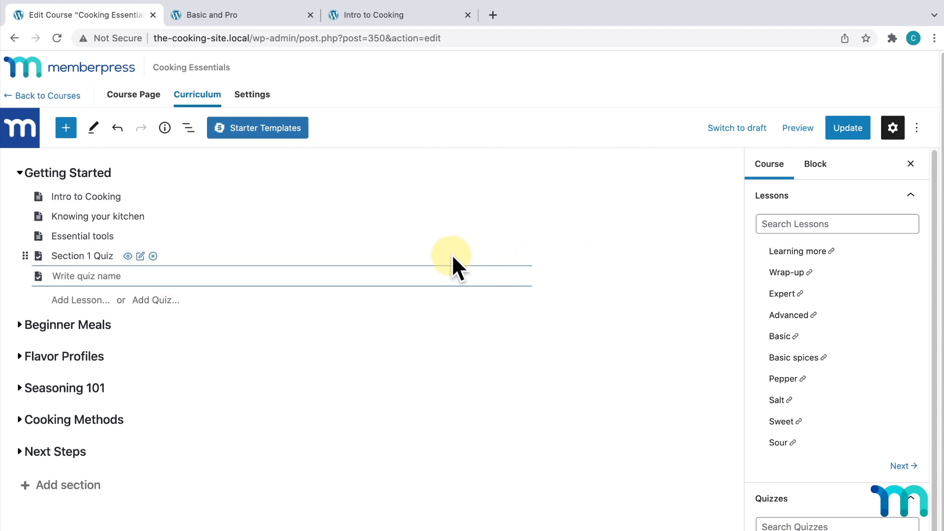
{"action": "left_click", "coordinate": [141, 256]}
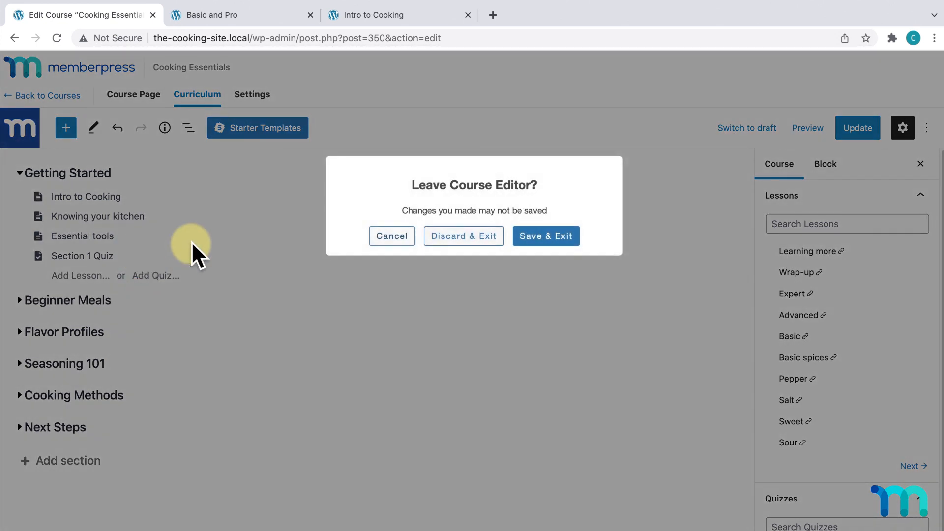
{"action": "left_click", "coordinate": [564, 236]}
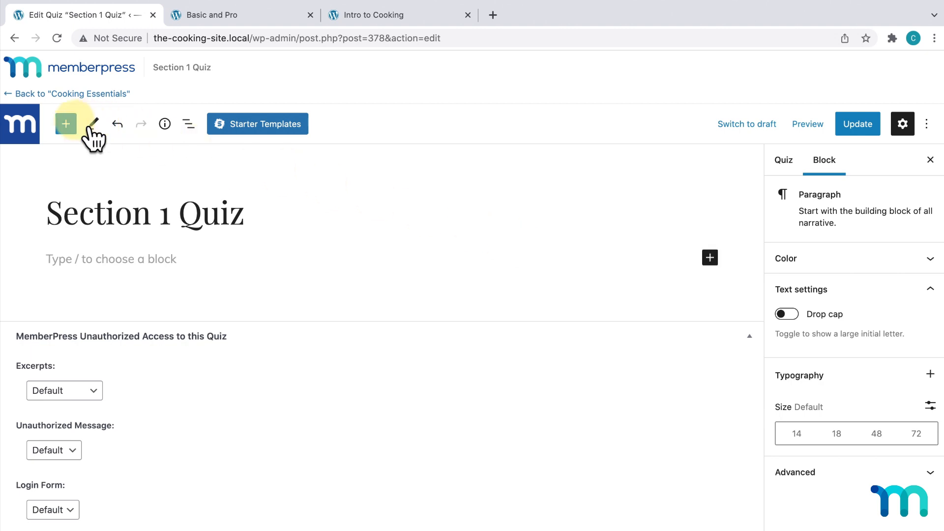
- Insert a Multiple Choice block from Courses Questions and place the cursor in its question field
{"action": "left_click", "coordinate": [67, 123]}
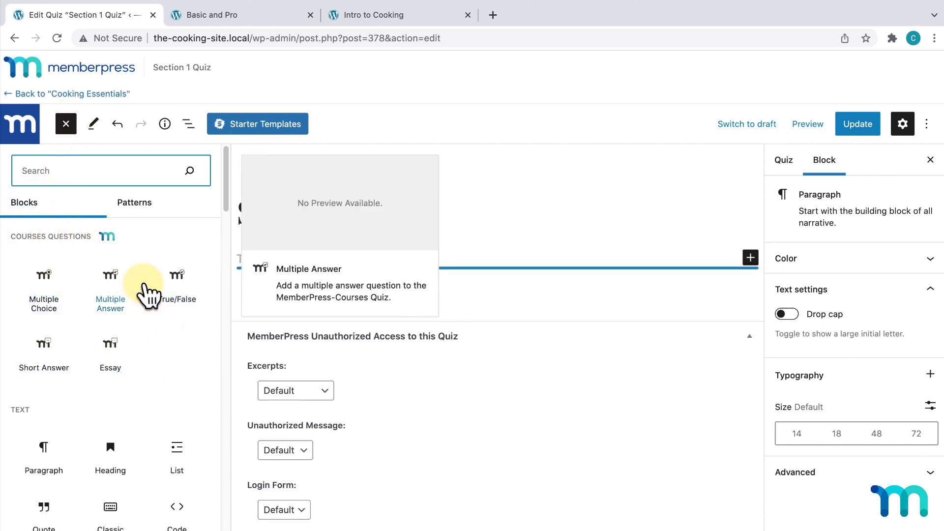
{"action": "mouse_move", "coordinate": [160, 285]}
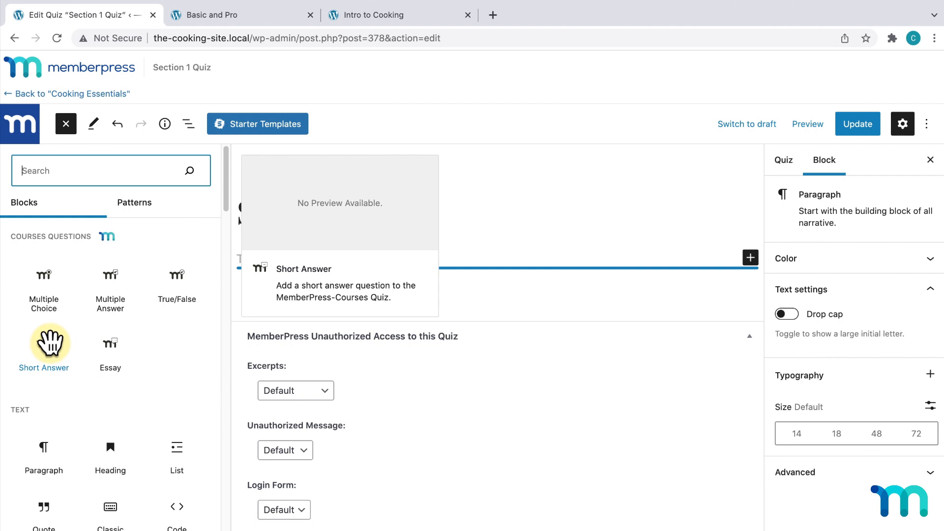
{"action": "left_click", "coordinate": [54, 284]}
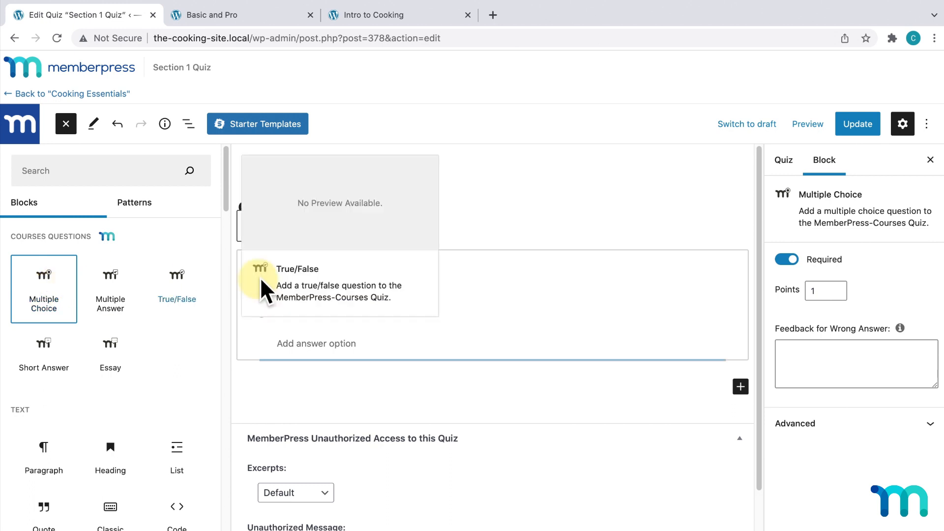
{"action": "left_click", "coordinate": [313, 276]}
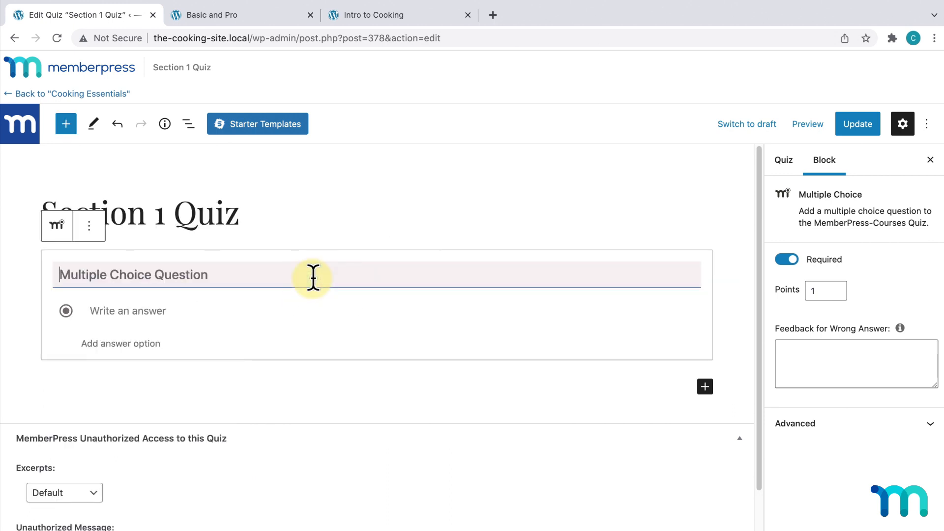
- Enter 'Which of the following is a cooking utensil?' with answers Book, Knife, Dog, marking Knife correct
{"action": "type", "text": "Which of the following is a cooking"}
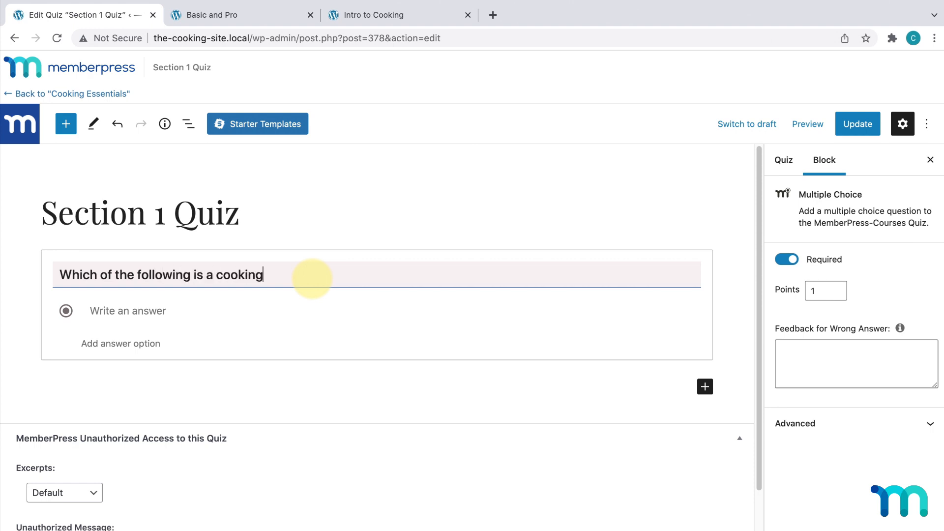
{"action": "type", "text": " utensil?"}
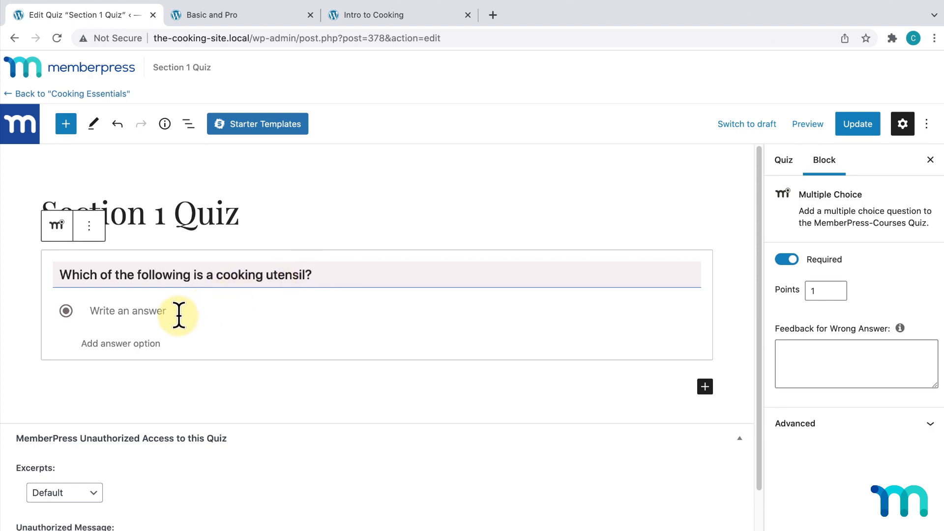
{"action": "left_click", "coordinate": [172, 314]}
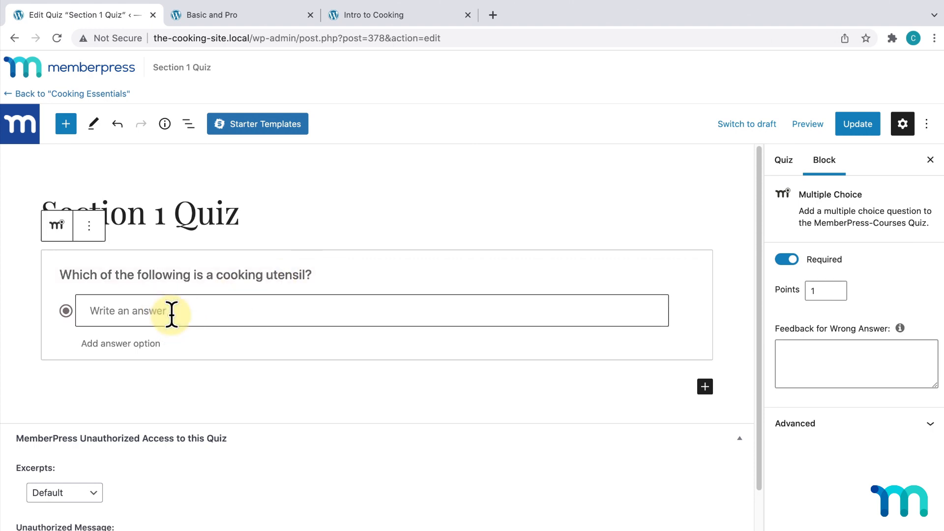
{"action": "type", "text": "Boo"}
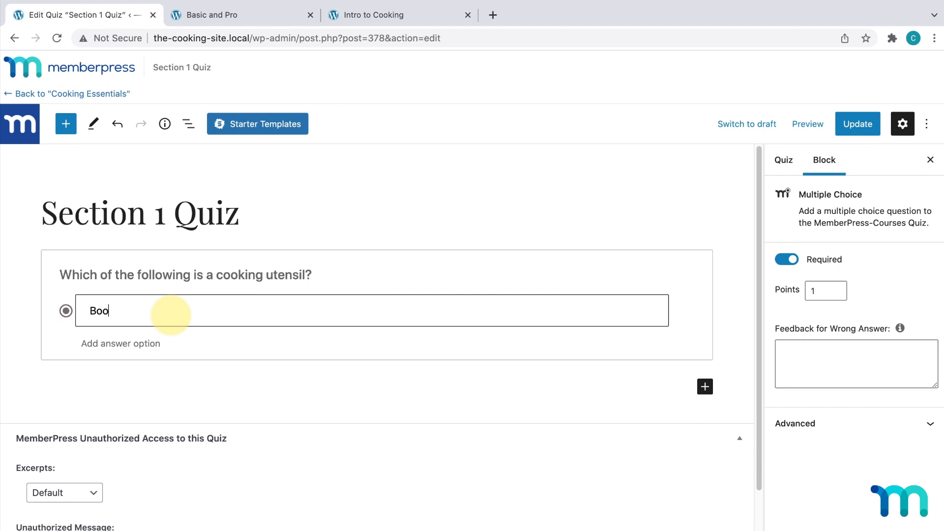
{"action": "type", "text": "k"}
{"action": "left_click", "coordinate": [141, 344]}
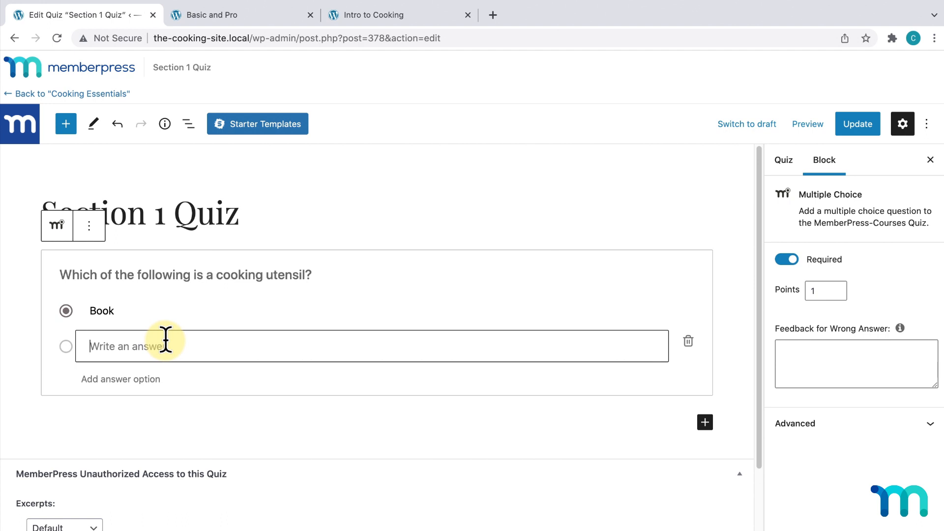
{"action": "type", "text": "Knife"}
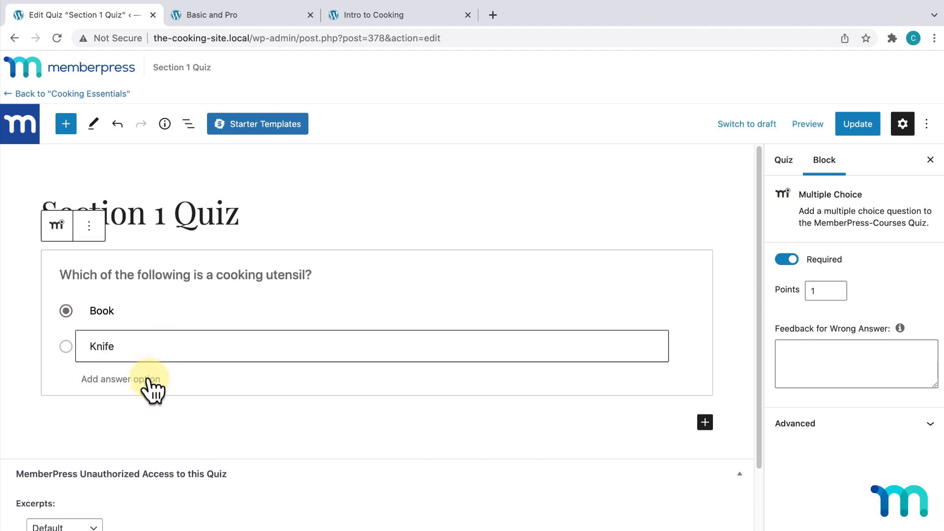
{"action": "left_click", "coordinate": [147, 379]}
{"action": "type", "text": "Dog"}
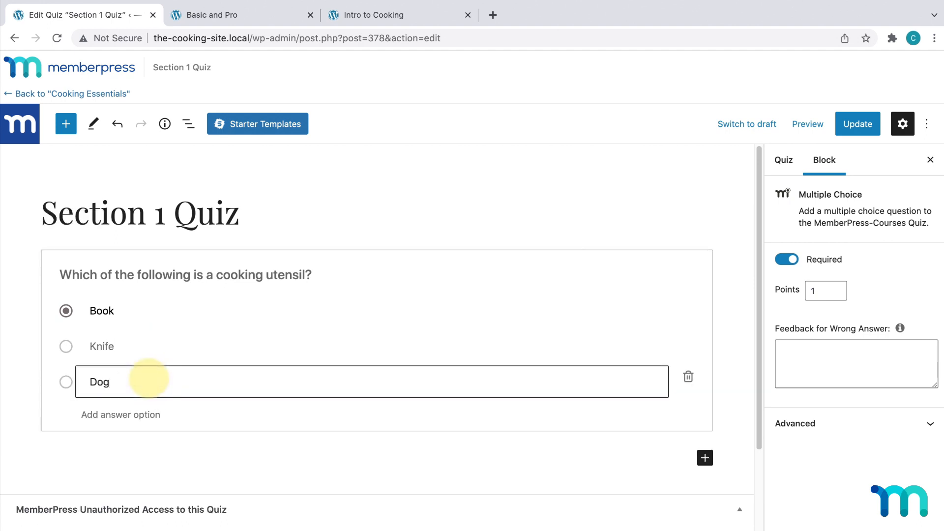
{"action": "left_click", "coordinate": [66, 347]}
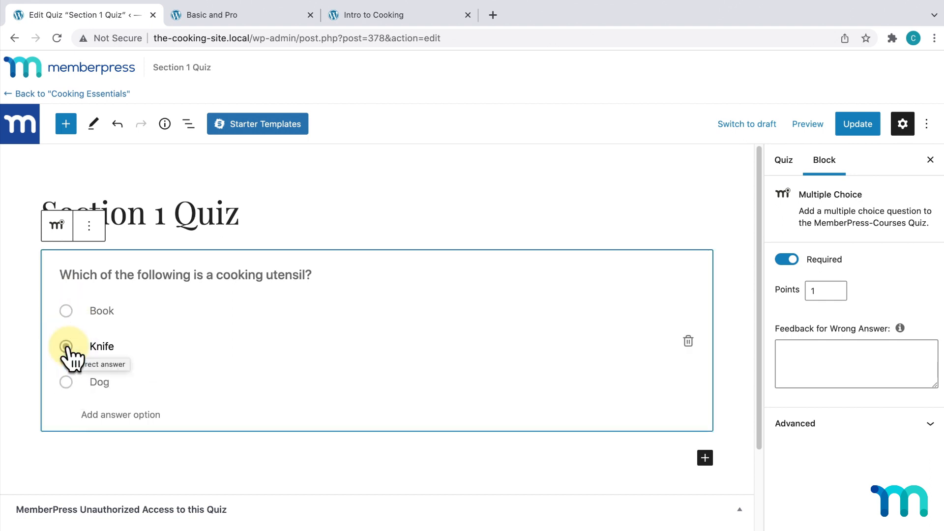
{"action": "left_click", "coordinate": [65, 124]}
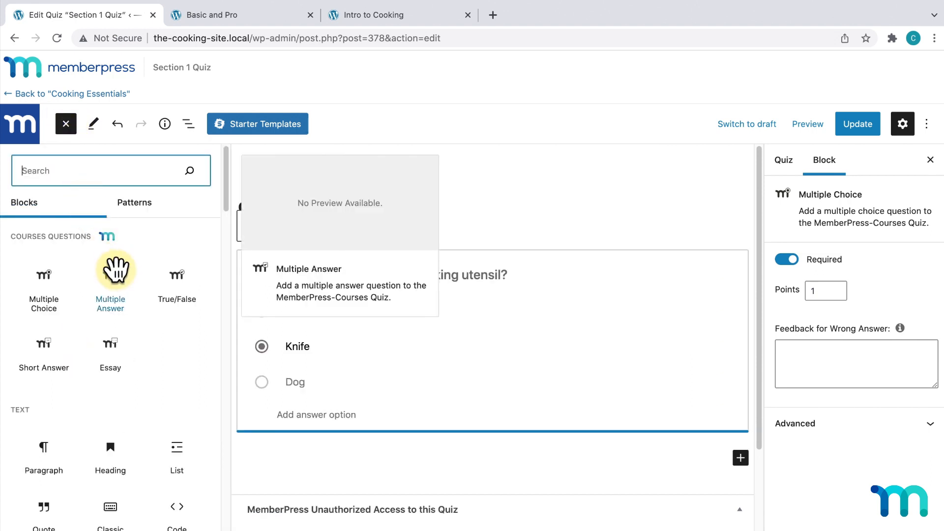
- Insert a True/False question reading 'Cooking is fun.' with True marked as the correct answer
{"action": "left_click", "coordinate": [170, 271]}
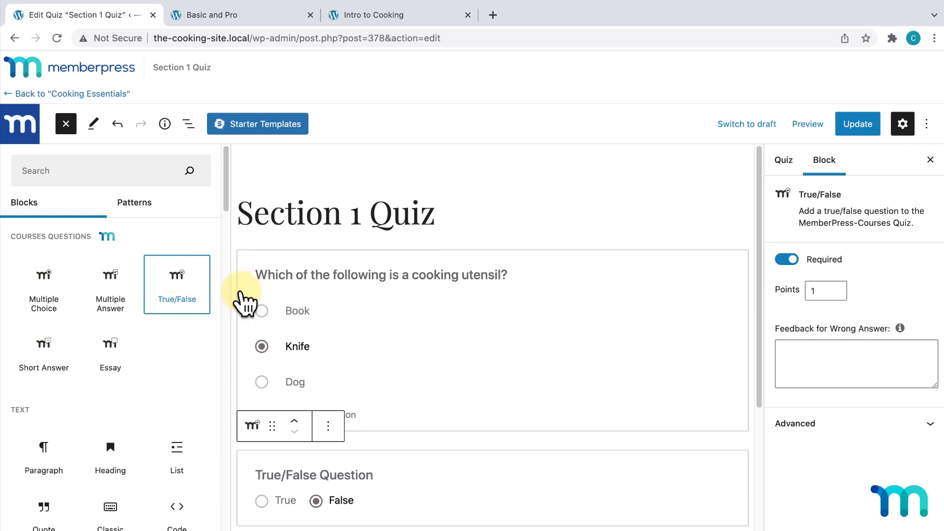
{"action": "scroll", "coordinate": [429, 320], "scroll_direction": "down", "scroll_amount": 2}
{"action": "left_click", "coordinate": [358, 369]}
{"action": "type", "text": "C"}
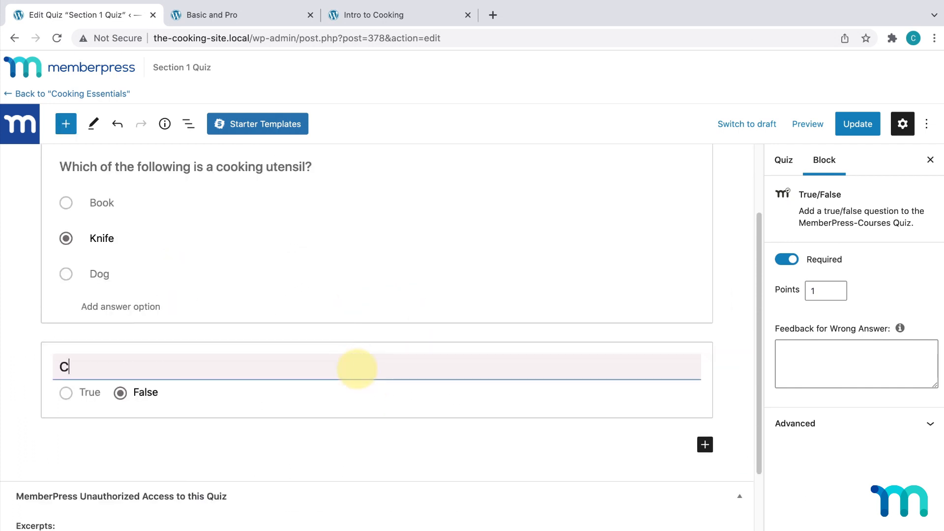
{"action": "type", "text": "ooking is fun."}
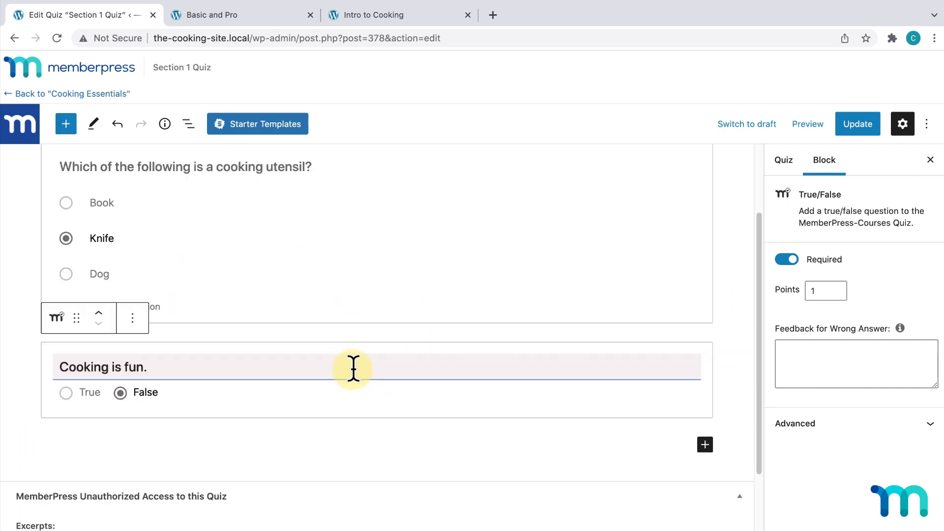
{"action": "left_click", "coordinate": [66, 393]}
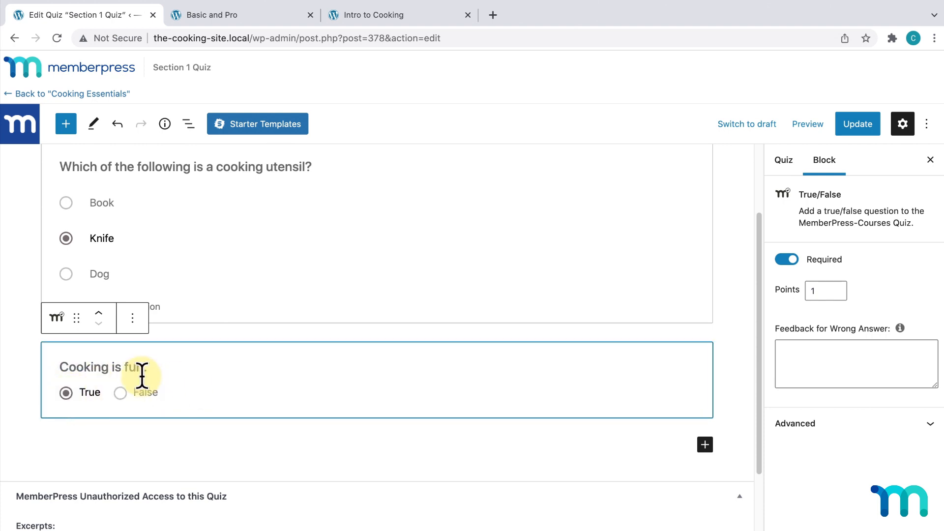
{"action": "left_click", "coordinate": [318, 236]}
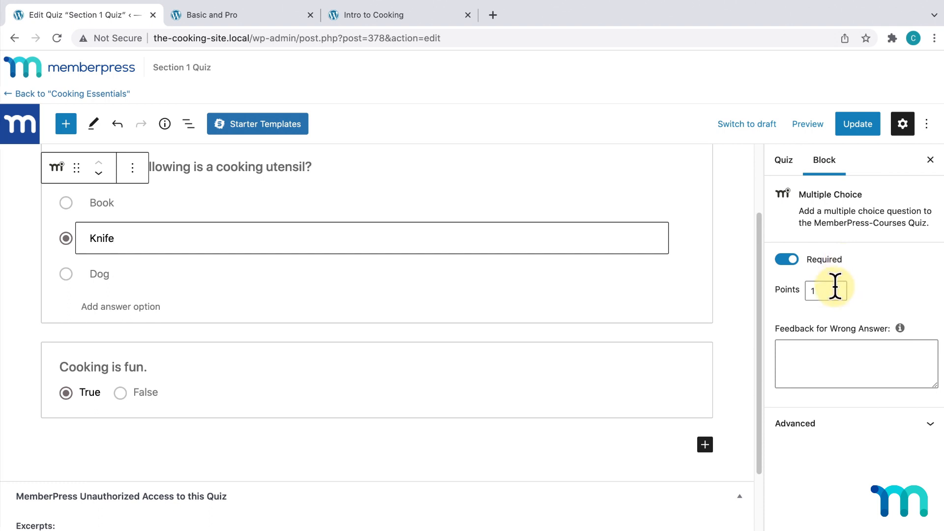
- Set the utensil multiple-choice question to 3 points
{"action": "left_click_drag", "start_coordinate": [834, 290], "coordinate": [789, 289]}
{"action": "type", "text": "3"}
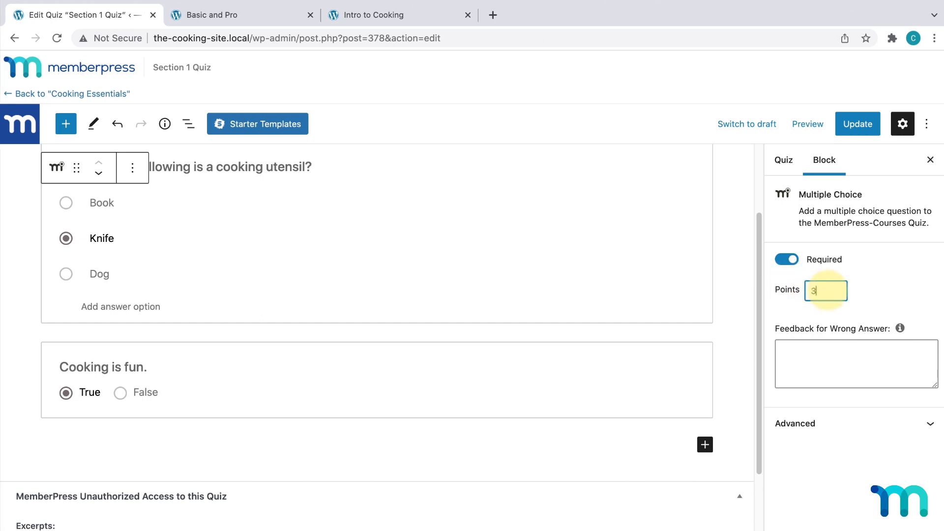
{"action": "left_click", "coordinate": [836, 358]}
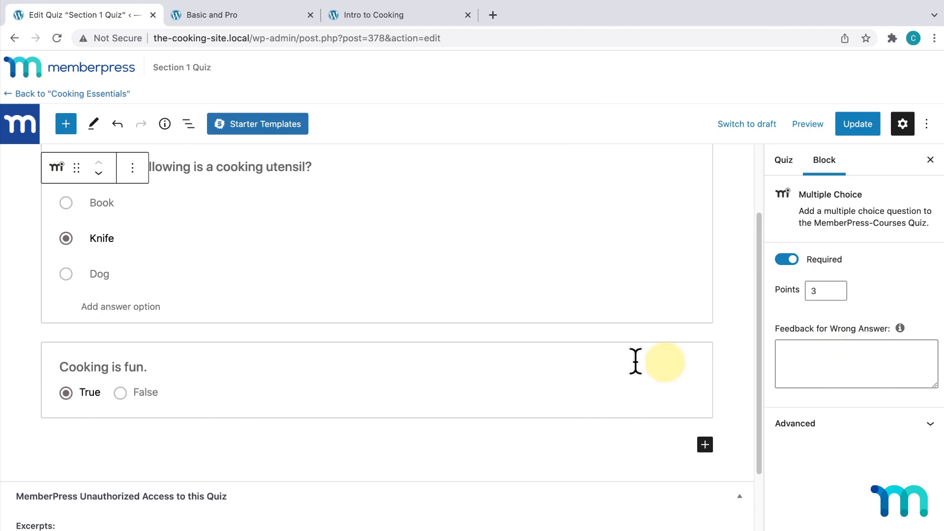
- Give the 'Cooking is fun.' question 2 points, update the quiz, and return to Cooking Essentials
{"action": "left_click", "coordinate": [345, 377]}
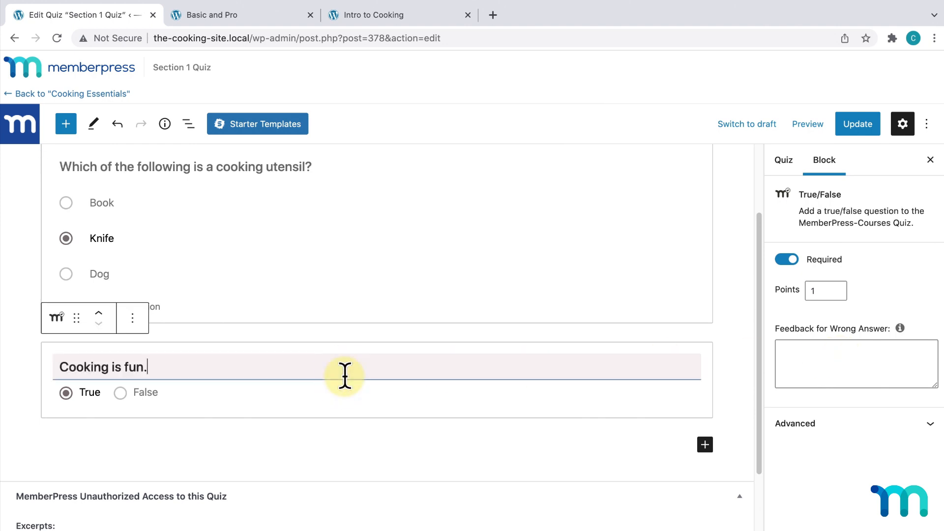
{"action": "left_click", "coordinate": [823, 292]}
{"action": "type", "text": "2"}
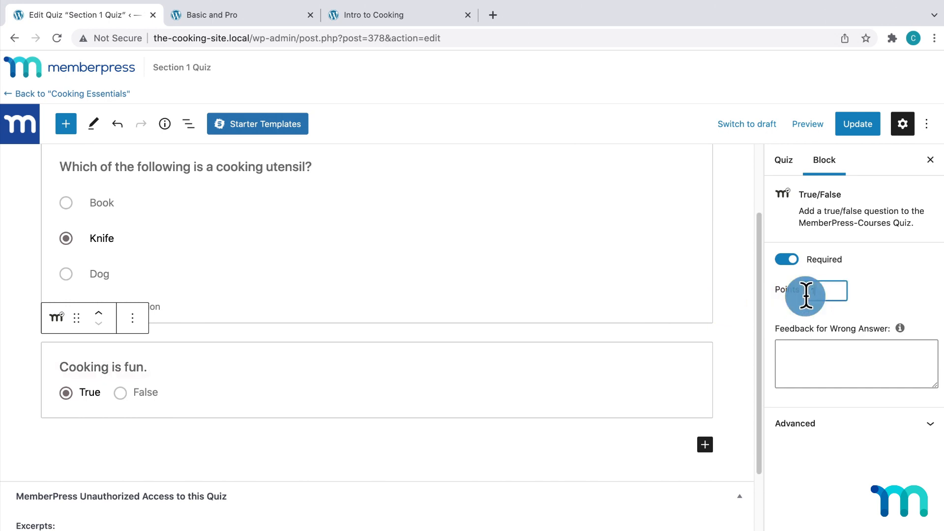
{"action": "key", "text": "BackSpace"}
{"action": "key", "text": "BackSpace"}
{"action": "type", "text": "0"}
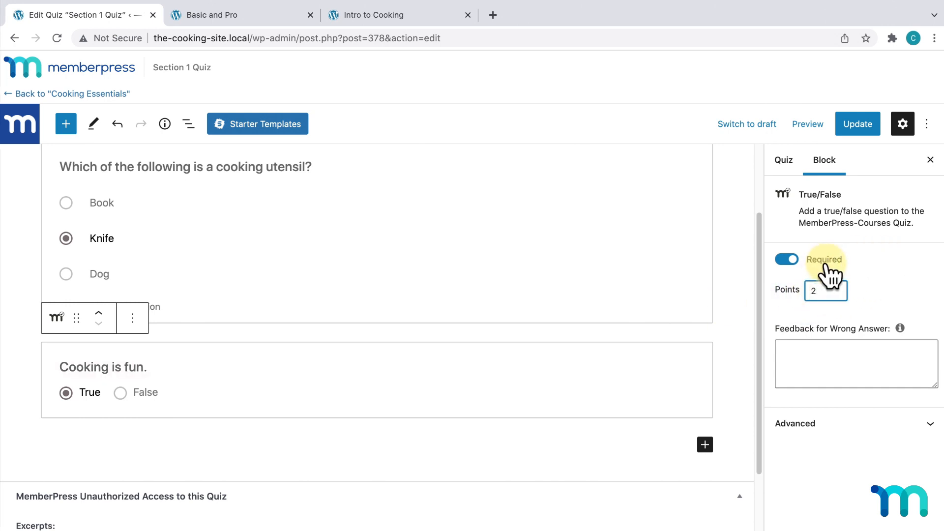
{"action": "left_click", "coordinate": [869, 127]}
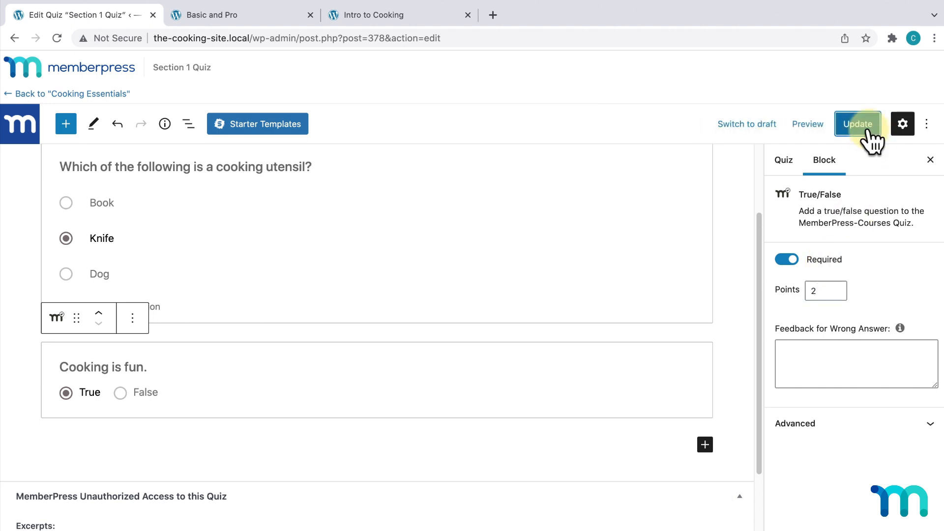
{"action": "left_click", "coordinate": [81, 94]}
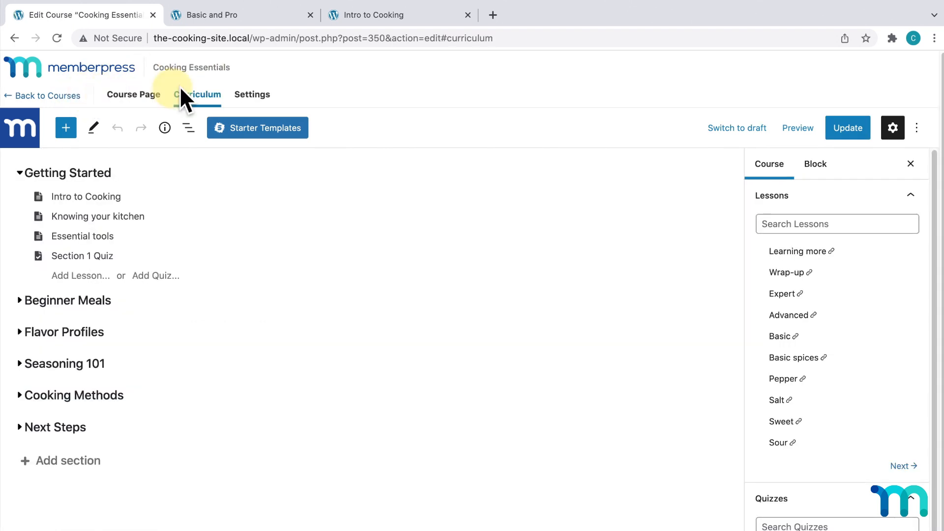
- In the course settings, read the help notes for Show Question Results and Show Question Answers
{"action": "left_click", "coordinate": [252, 95]}
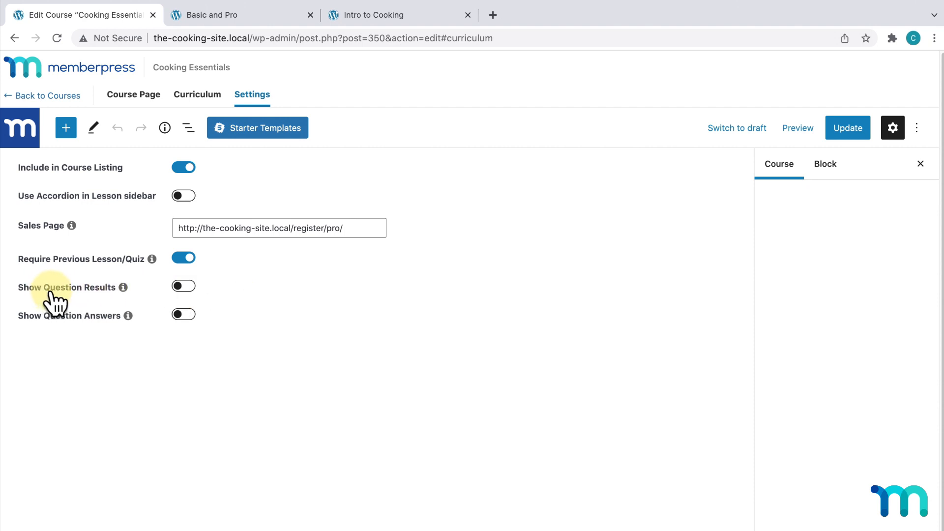
{"action": "left_click", "coordinate": [123, 288]}
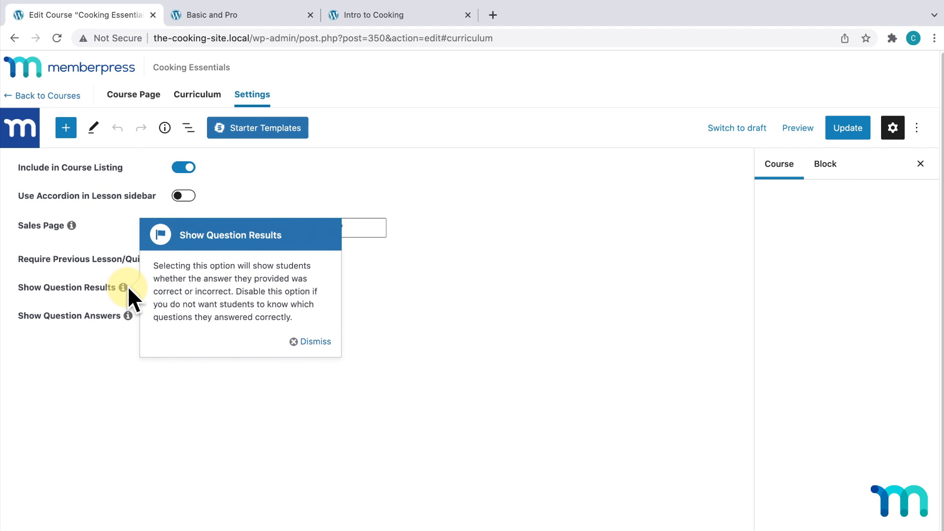
{"action": "left_click", "coordinate": [295, 341]}
{"action": "left_click", "coordinate": [128, 315]}
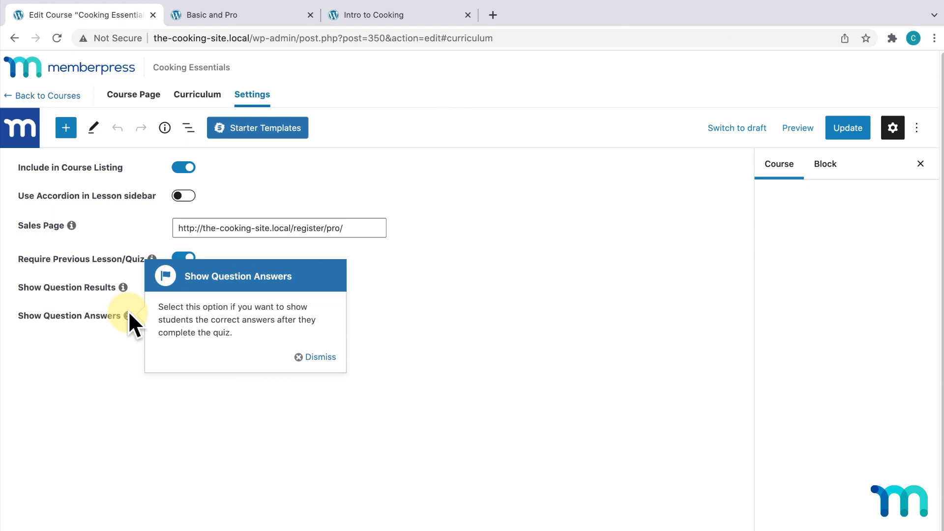
{"action": "left_click", "coordinate": [311, 358]}
- Enable Show Question Results and Show Question Answers, update, and view the Curriculum
{"action": "left_click", "coordinate": [191, 287]}
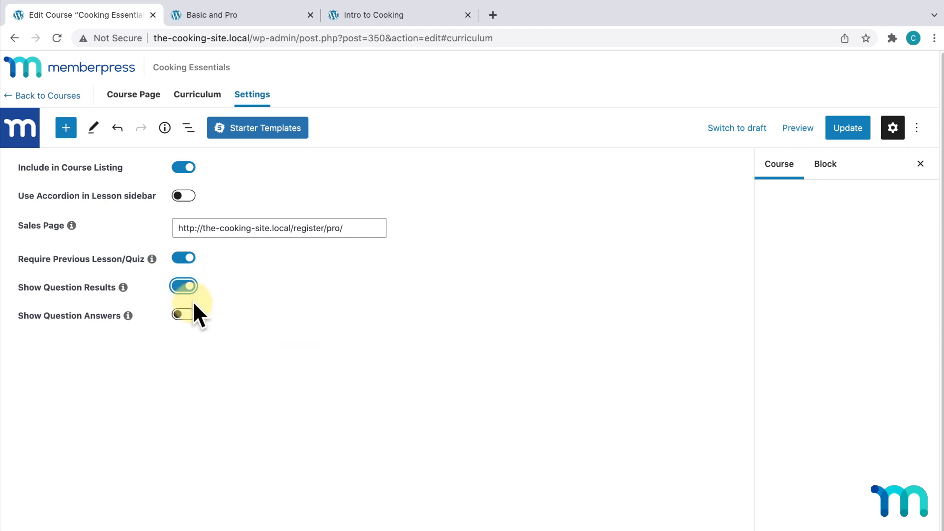
{"action": "left_click", "coordinate": [189, 314]}
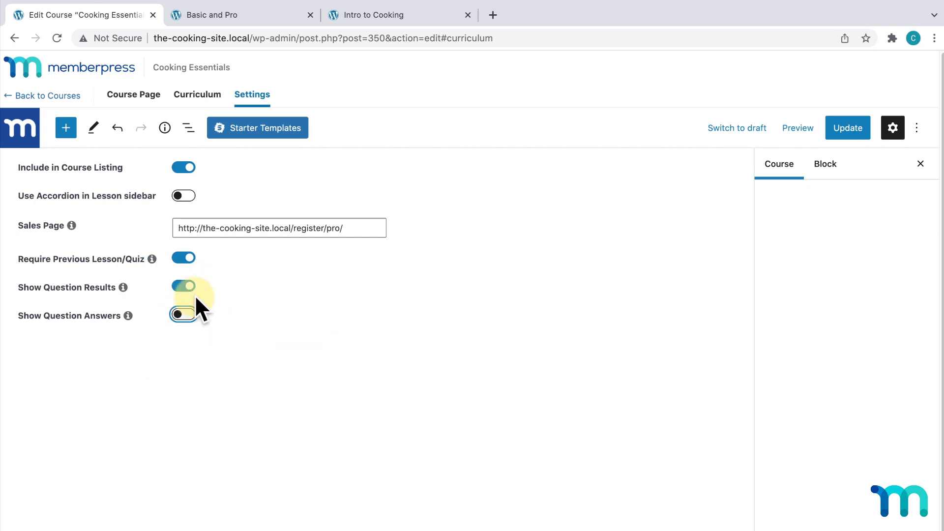
{"action": "left_click", "coordinate": [193, 294]}
{"action": "left_click", "coordinate": [187, 317]}
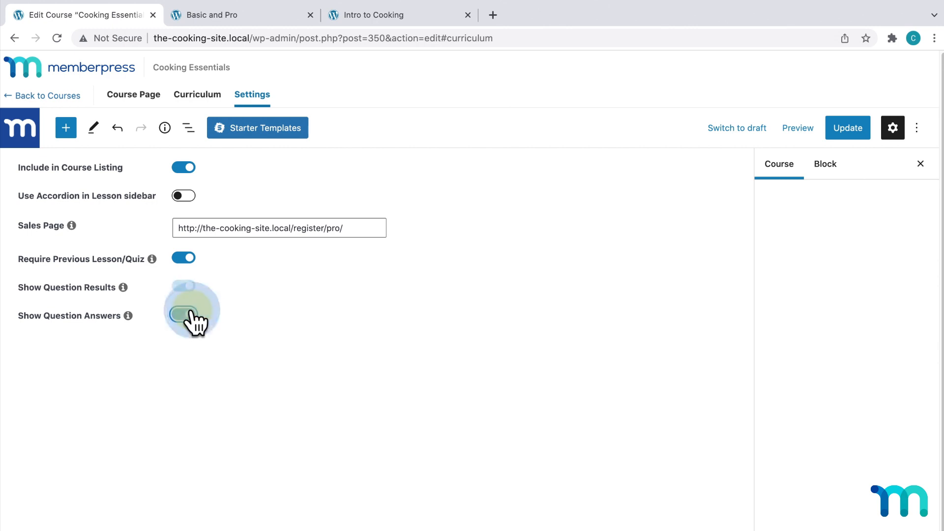
{"action": "left_click", "coordinate": [182, 291]}
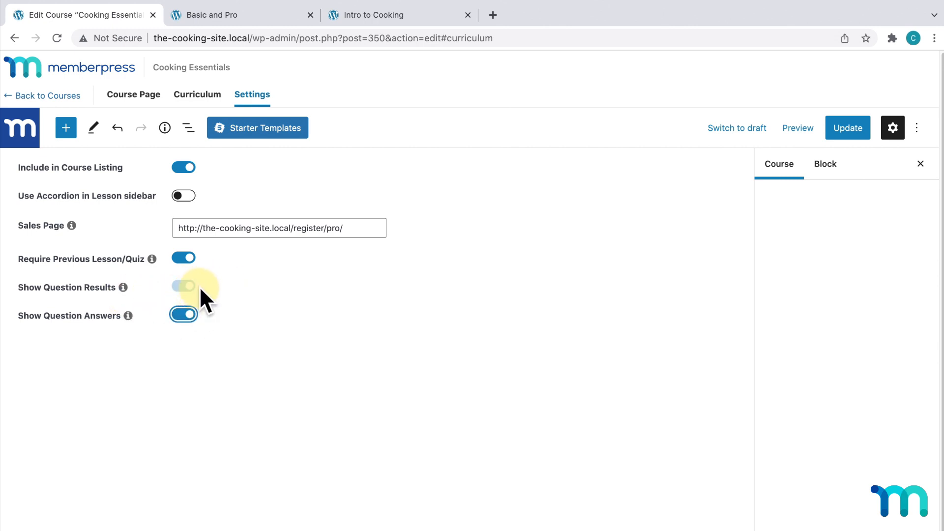
{"action": "left_click", "coordinate": [856, 130]}
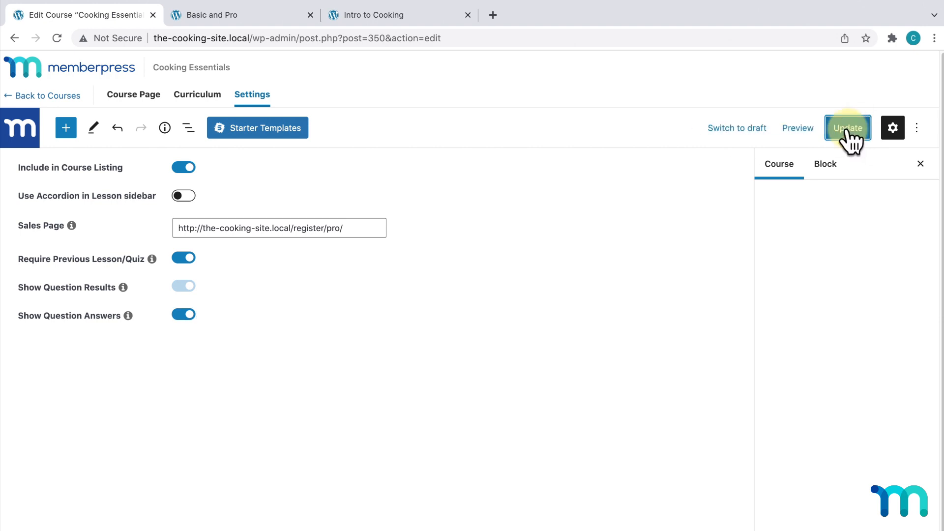
{"action": "left_click", "coordinate": [195, 94]}
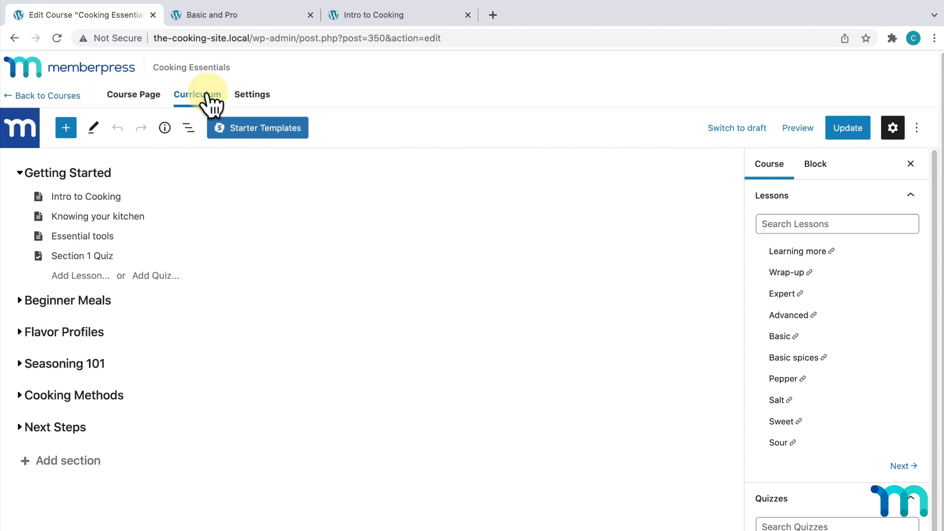
- Return to the Courses list and keep the Course Tags column shown in Screen Options
{"action": "left_click", "coordinate": [63, 96]}
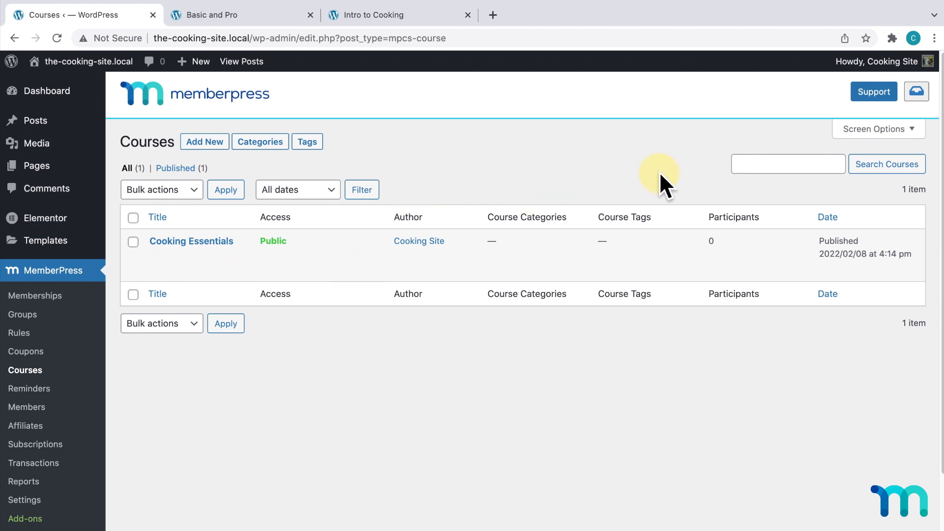
{"action": "left_click", "coordinate": [873, 129]}
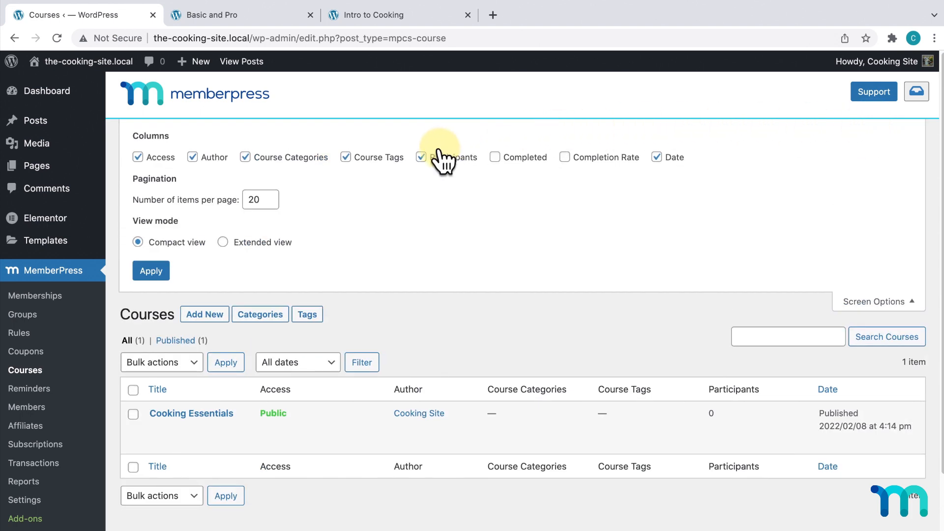
{"action": "left_click", "coordinate": [349, 160]}
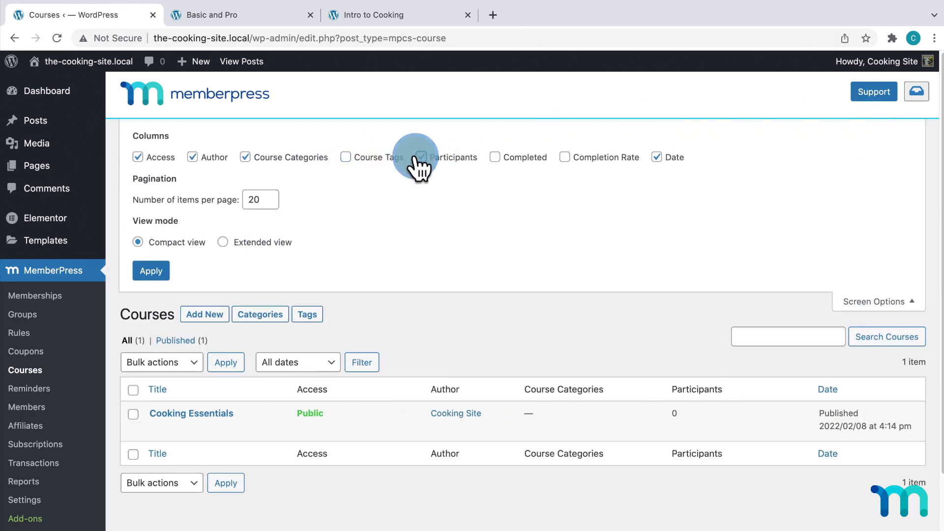
{"action": "left_click", "coordinate": [346, 158]}
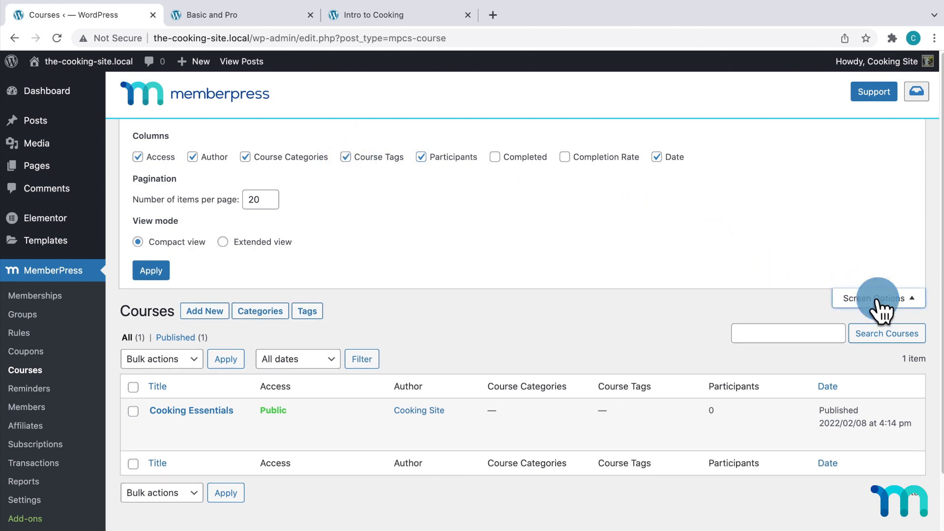
{"action": "left_click", "coordinate": [876, 304]}
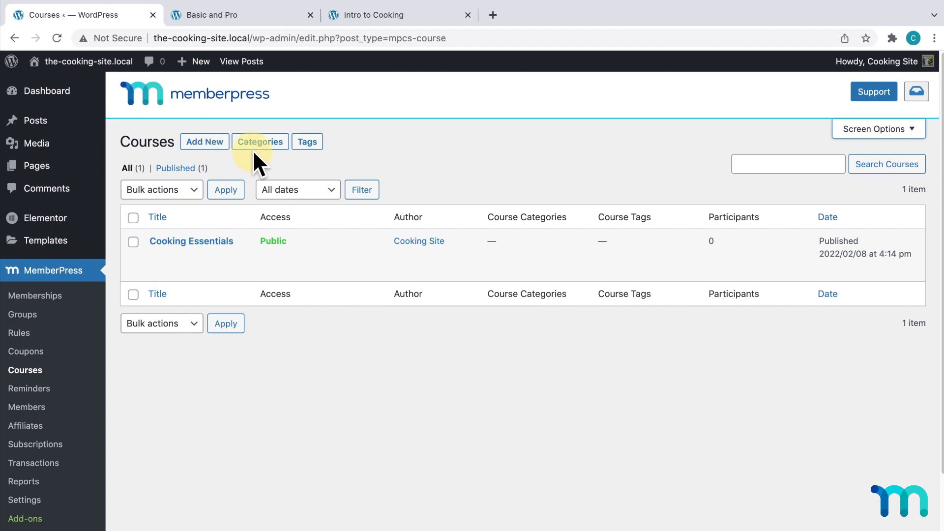
- Add course tag 'Pro Course', slug pro-course, described 'Courses available to pro members.', then return to Courses
{"action": "left_click", "coordinate": [307, 143]}
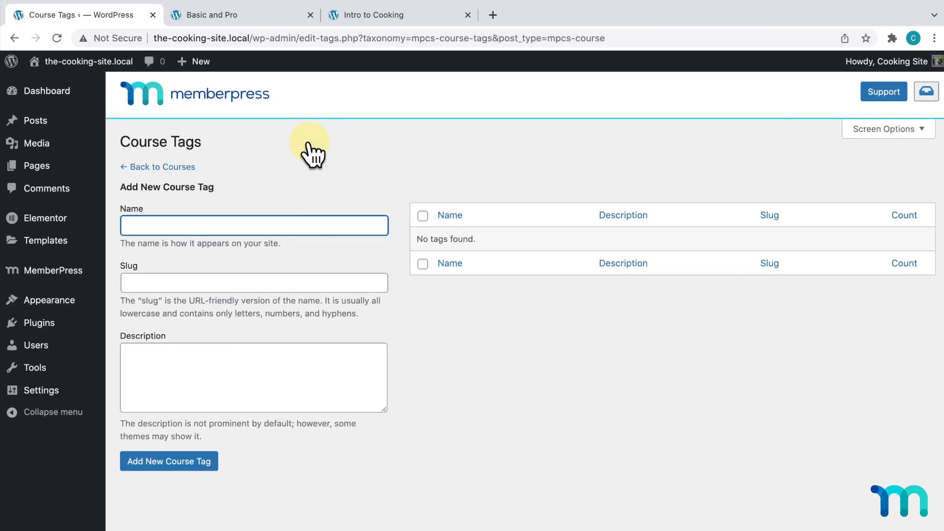
{"action": "left_click", "coordinate": [308, 143]}
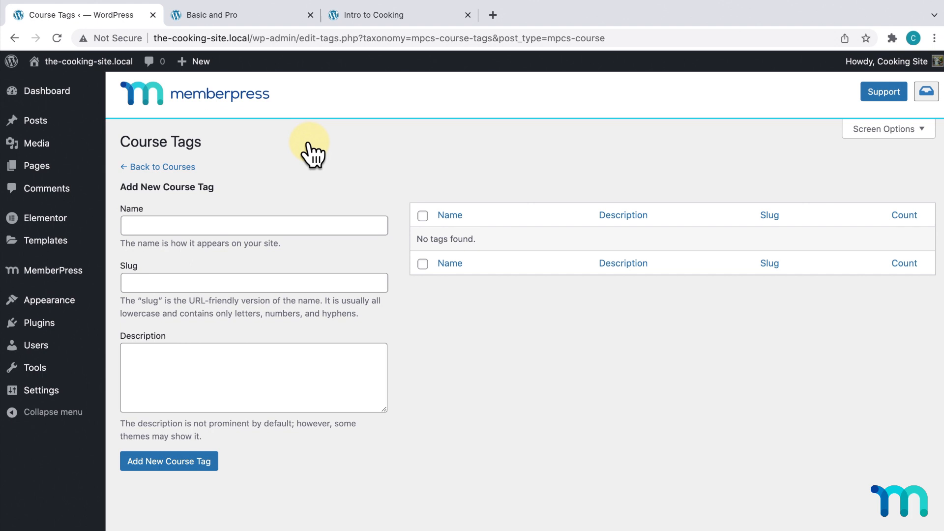
{"action": "left_click", "coordinate": [312, 217]}
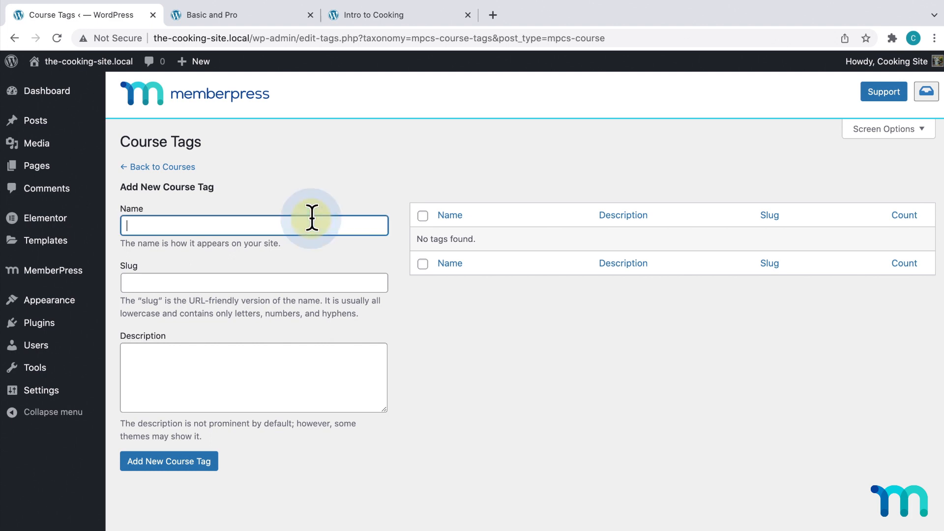
{"action": "type", "text": "P"}
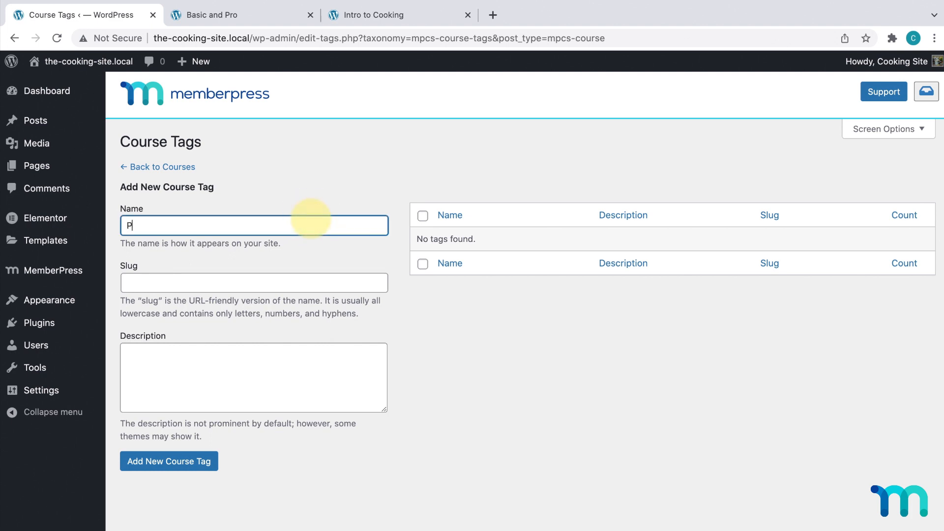
{"action": "type", "text": "ro Course"}
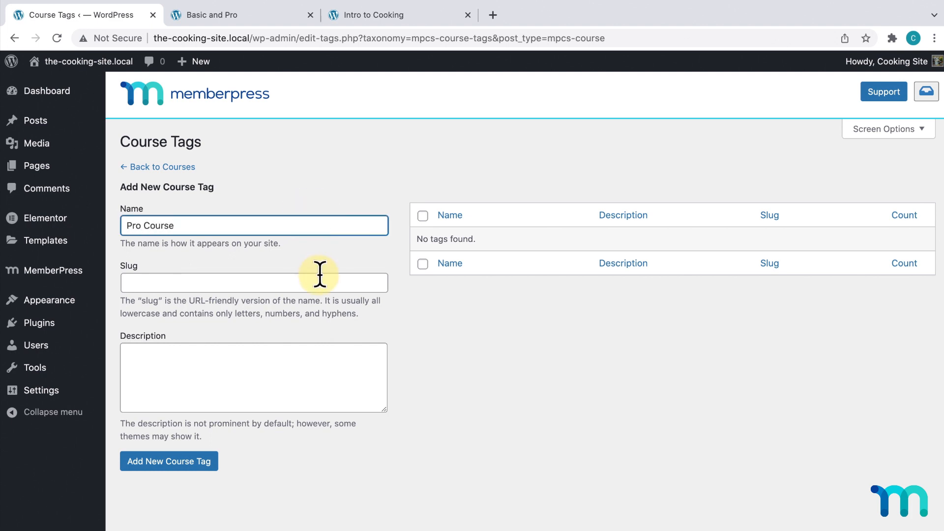
{"action": "left_click", "coordinate": [320, 274]}
{"action": "type", "text": "pro"}
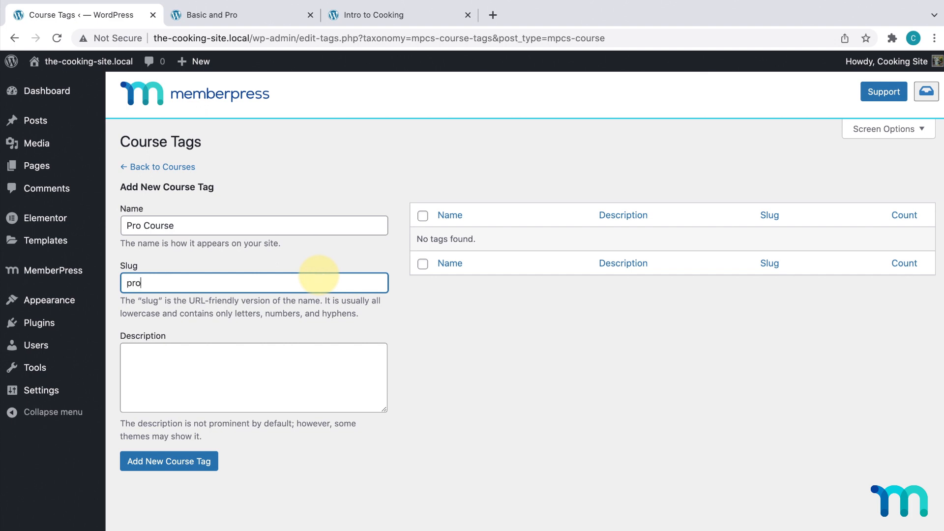
{"action": "type", "text": "-course"}
{"action": "left_click", "coordinate": [332, 355]}
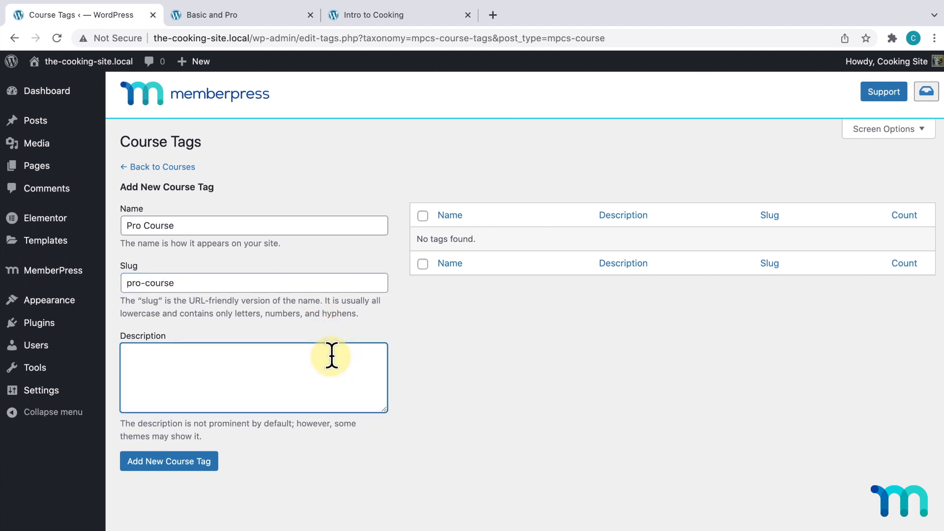
{"action": "type", "text": "Courses available to pro members."}
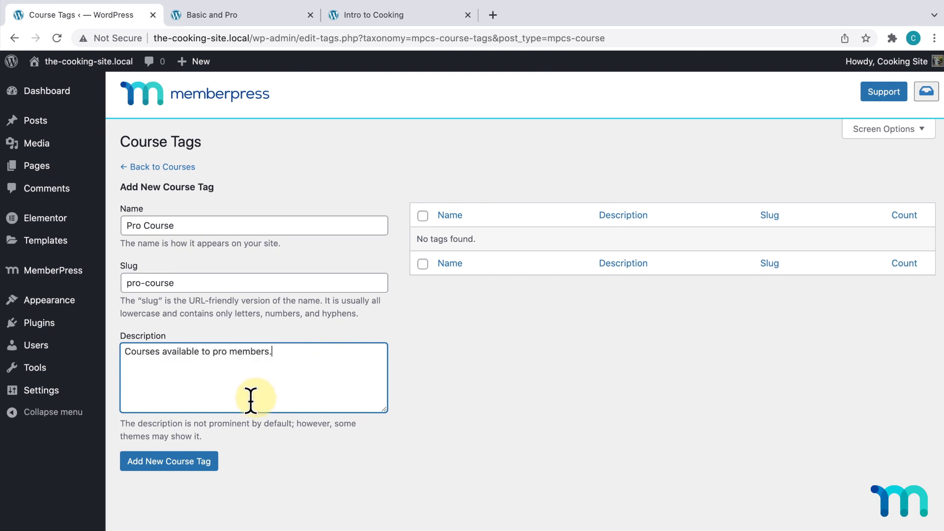
{"action": "left_click", "coordinate": [210, 467]}
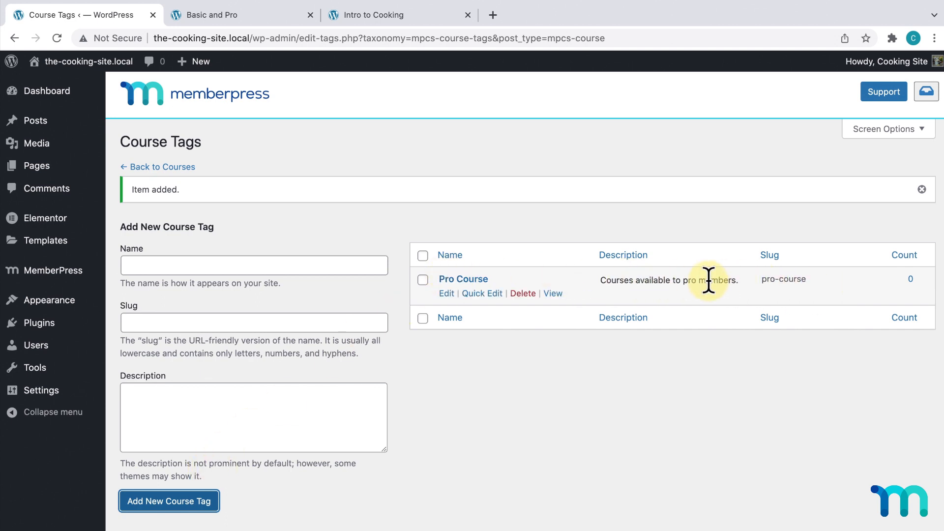
{"action": "left_click", "coordinate": [193, 169]}
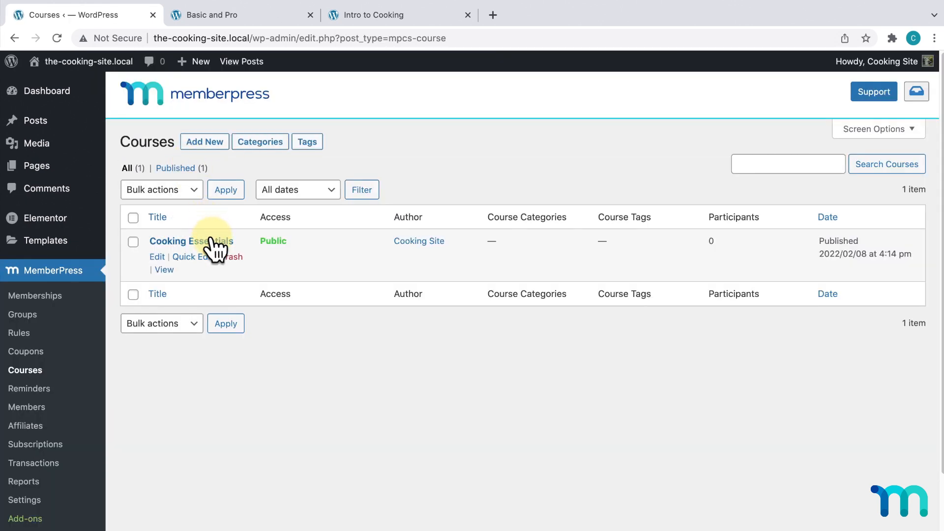
- Add the Pro Course tag to Cooking Essentials, update it, and go back to Courses
{"action": "left_click", "coordinate": [212, 241]}
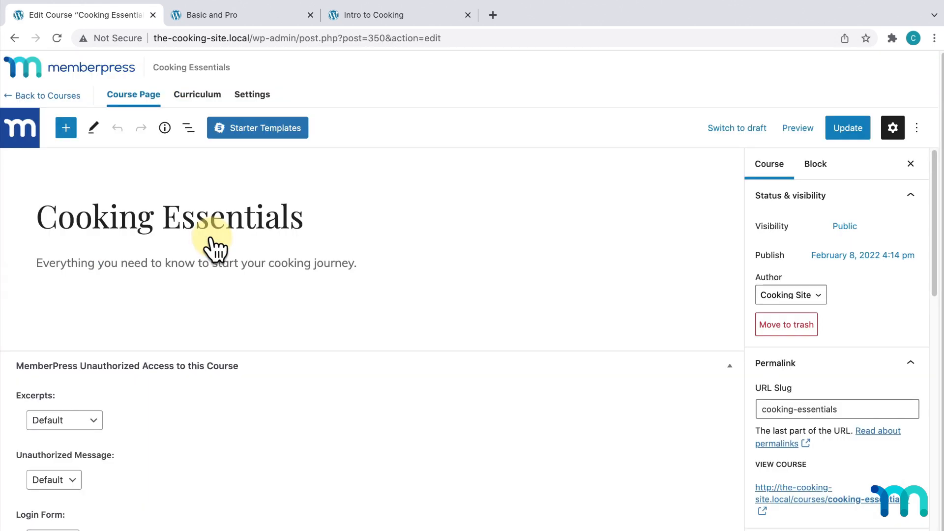
{"action": "scroll", "coordinate": [811, 236], "scroll_direction": "down", "scroll_amount": 4}
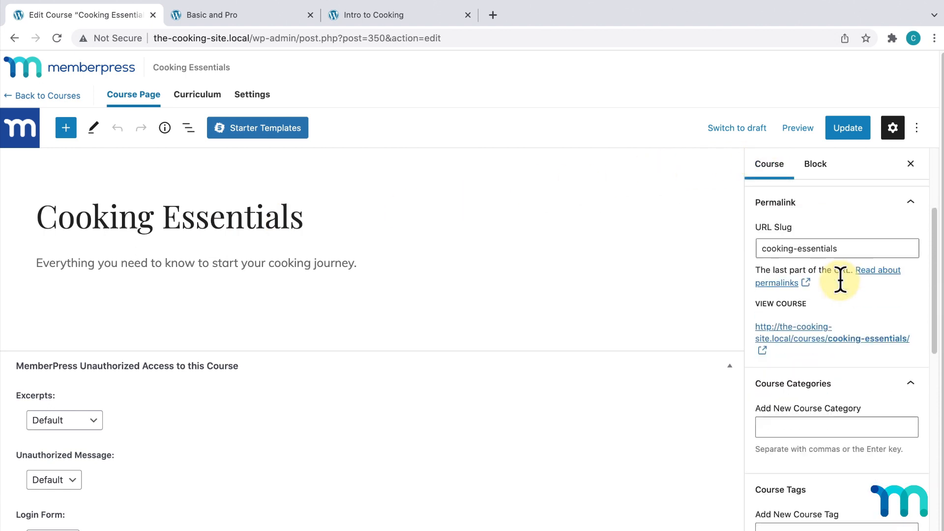
{"action": "scroll", "coordinate": [841, 280], "scroll_direction": "down", "scroll_amount": 5}
{"action": "left_click", "coordinate": [852, 406]}
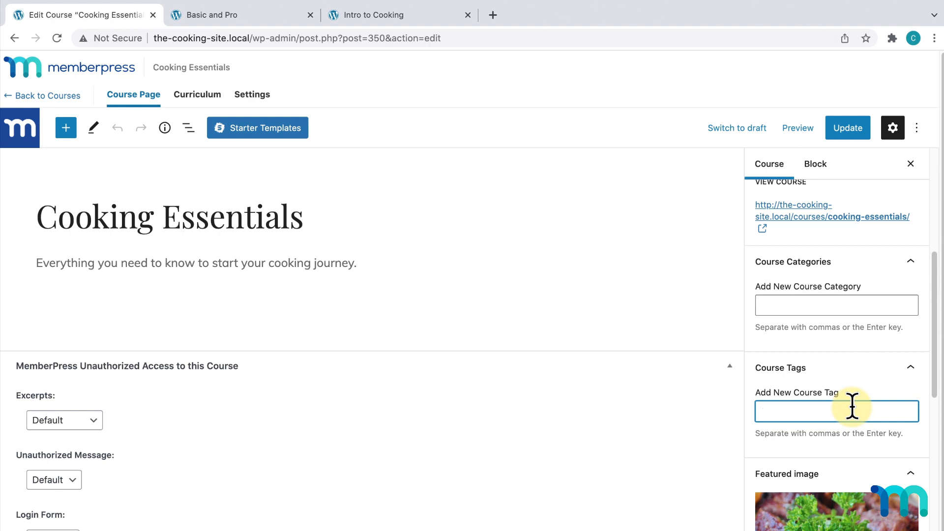
{"action": "type", "text": "pro"}
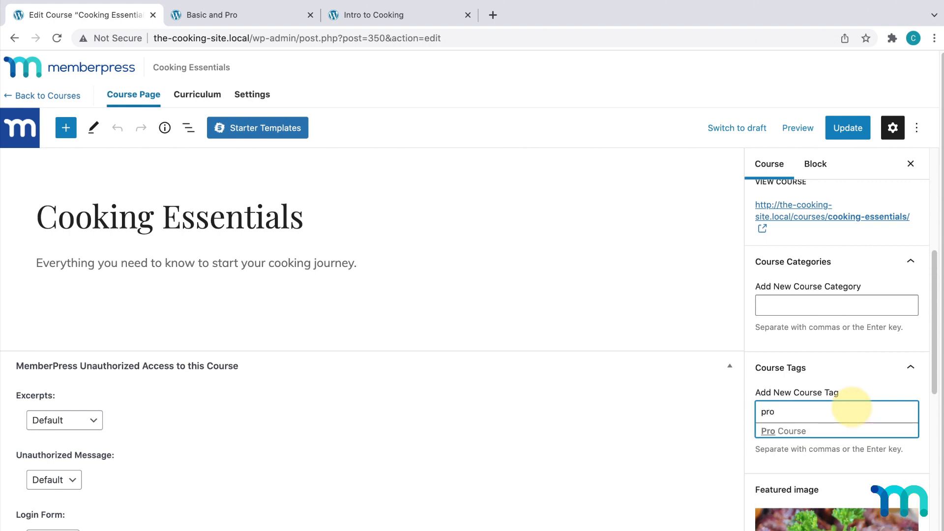
{"action": "left_click", "coordinate": [847, 433]}
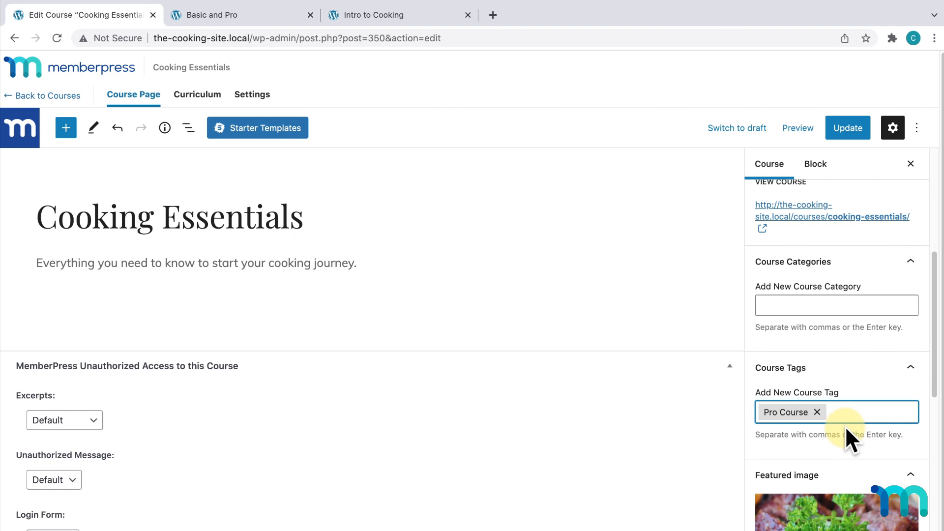
{"action": "left_click", "coordinate": [855, 127]}
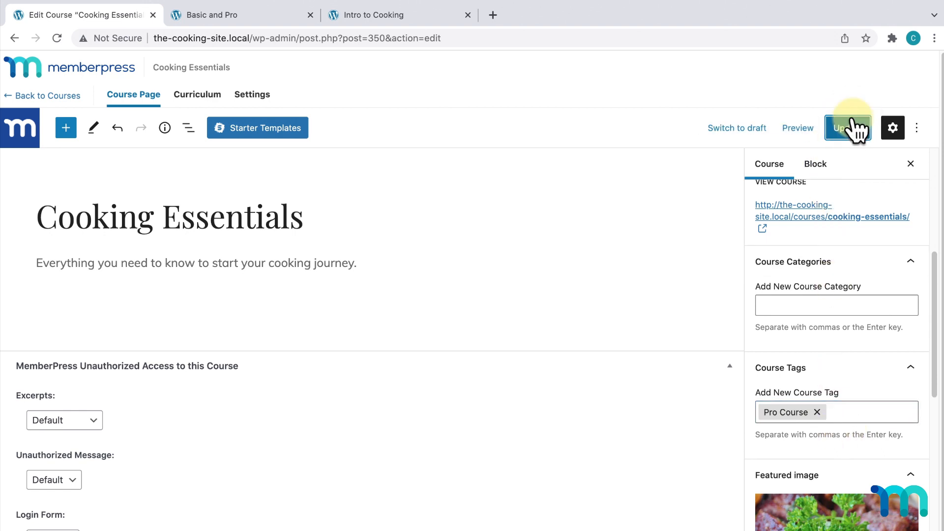
{"action": "left_click", "coordinate": [59, 96]}
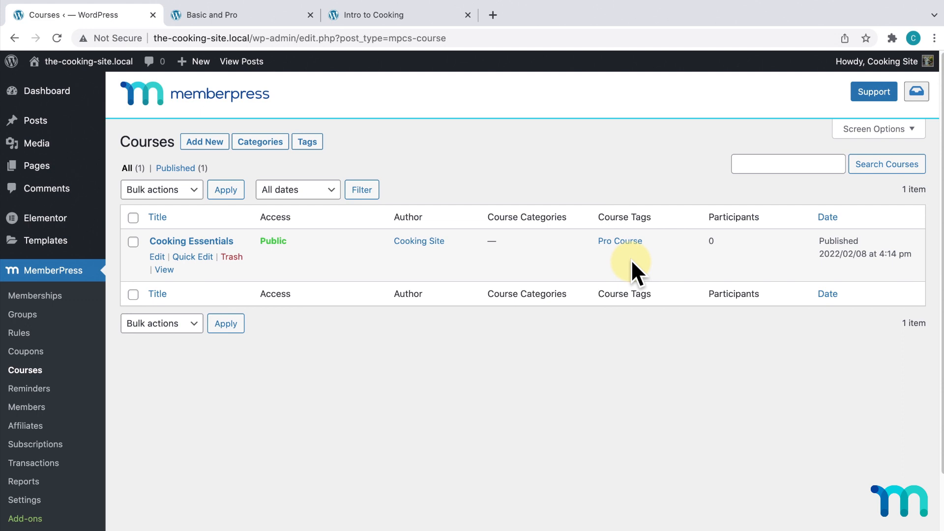
- Start a new MemberPress rule and expand its Protected Content dropdown
{"action": "left_click", "coordinate": [22, 333]}
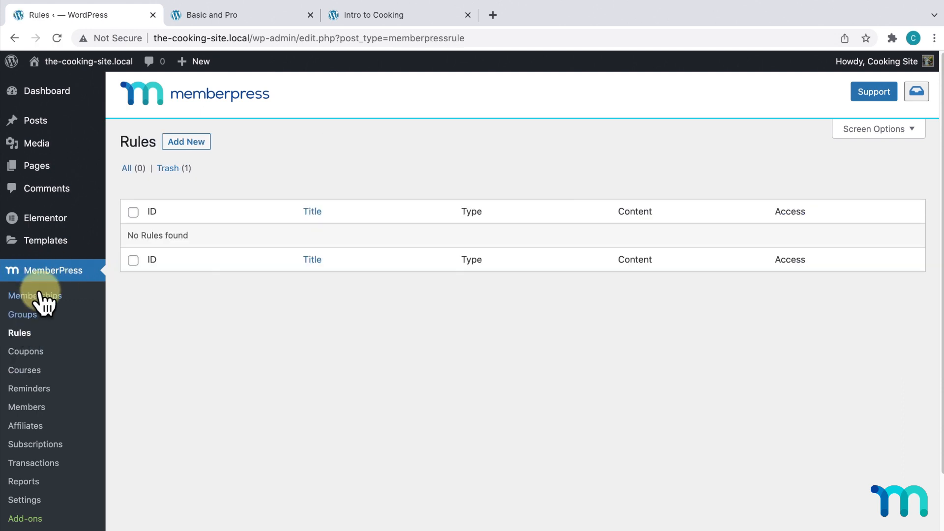
{"action": "left_click", "coordinate": [196, 147]}
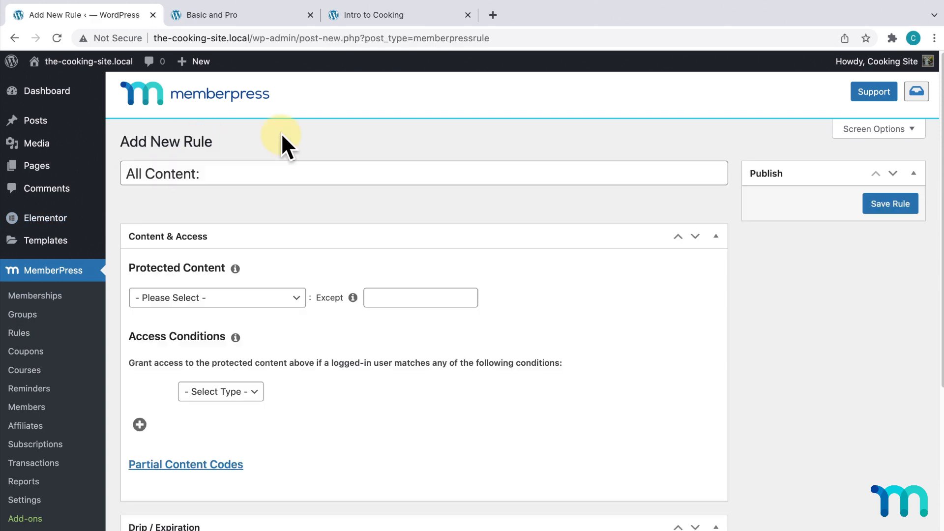
{"action": "scroll", "coordinate": [295, 148], "scroll_direction": "down", "scroll_amount": 3}
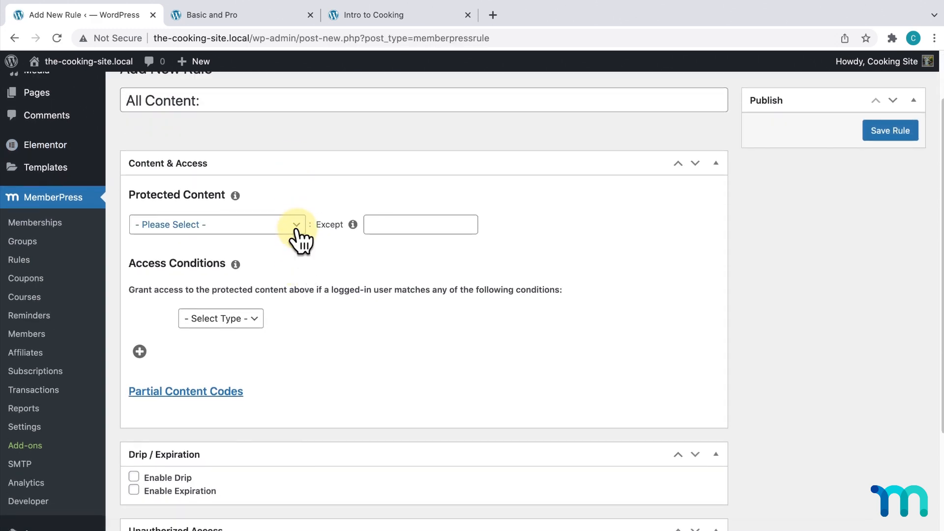
{"action": "left_click", "coordinate": [294, 226]}
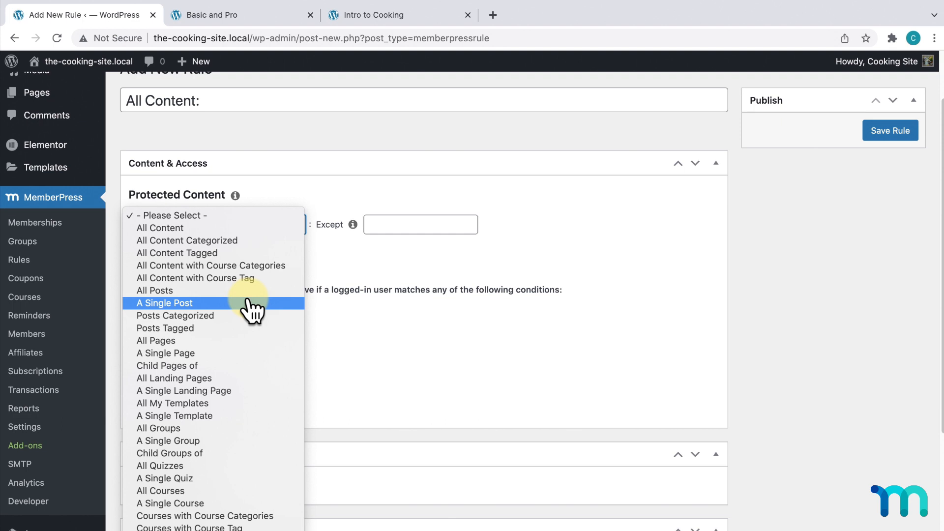
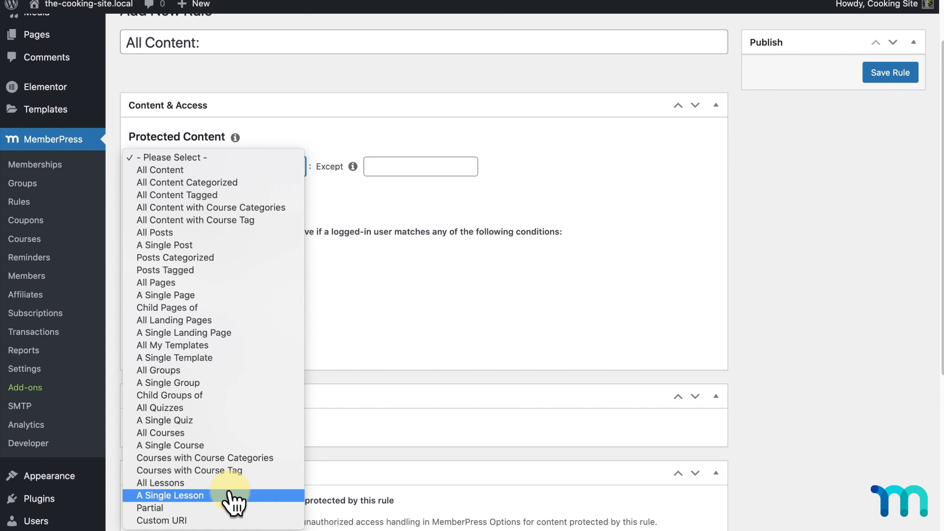
- Protect courses with the Course Tag Pro Course, granting access when membership is Pro, and save the rule
{"action": "left_click", "coordinate": [251, 471]}
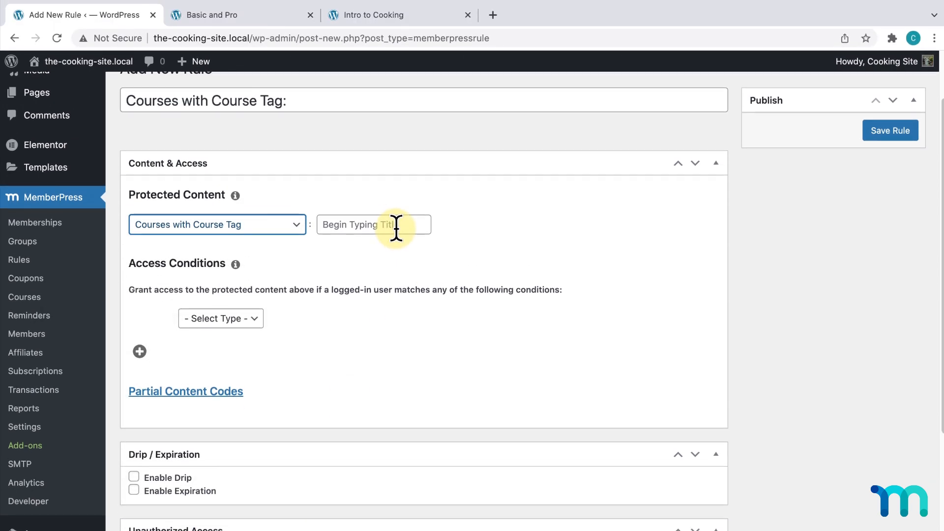
{"action": "left_click", "coordinate": [397, 228]}
{"action": "type", "text": "pro"}
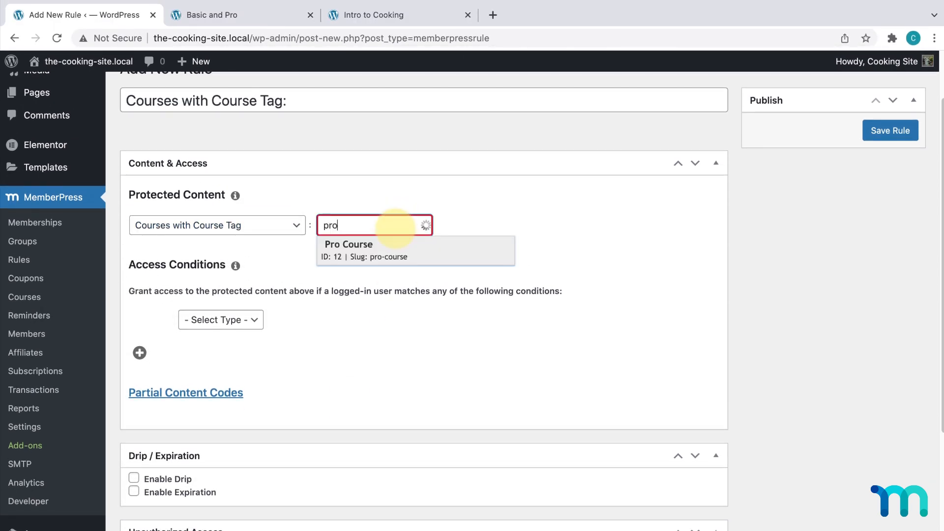
{"action": "left_click", "coordinate": [398, 250]}
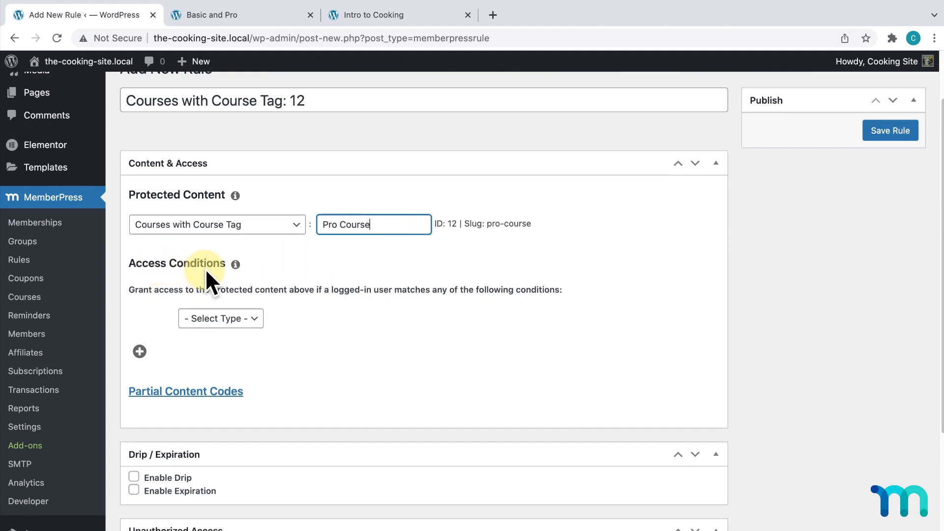
{"action": "left_click", "coordinate": [251, 320]}
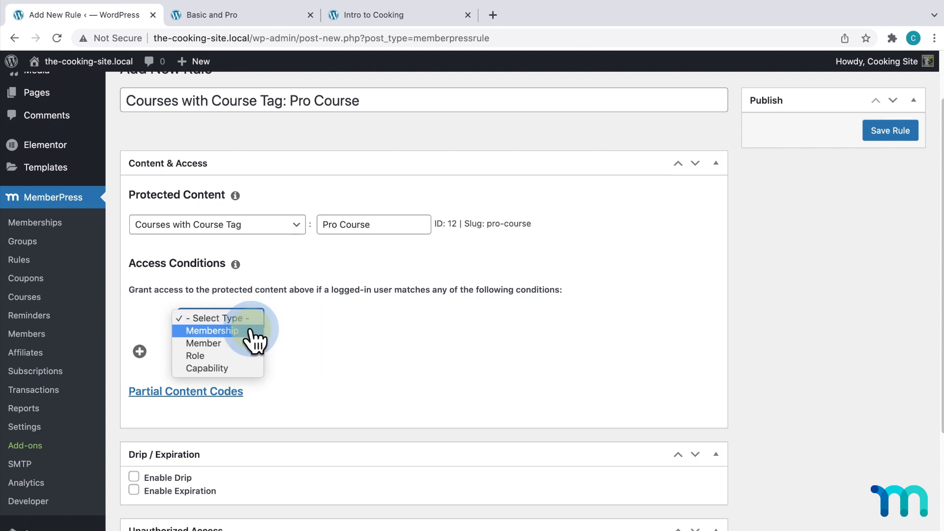
{"action": "left_click", "coordinate": [249, 330]}
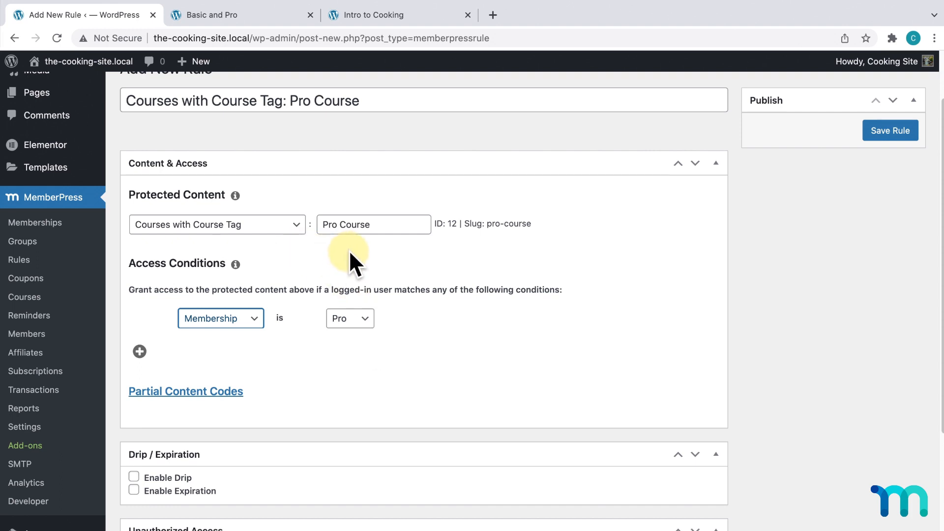
{"action": "left_click", "coordinate": [886, 132]}
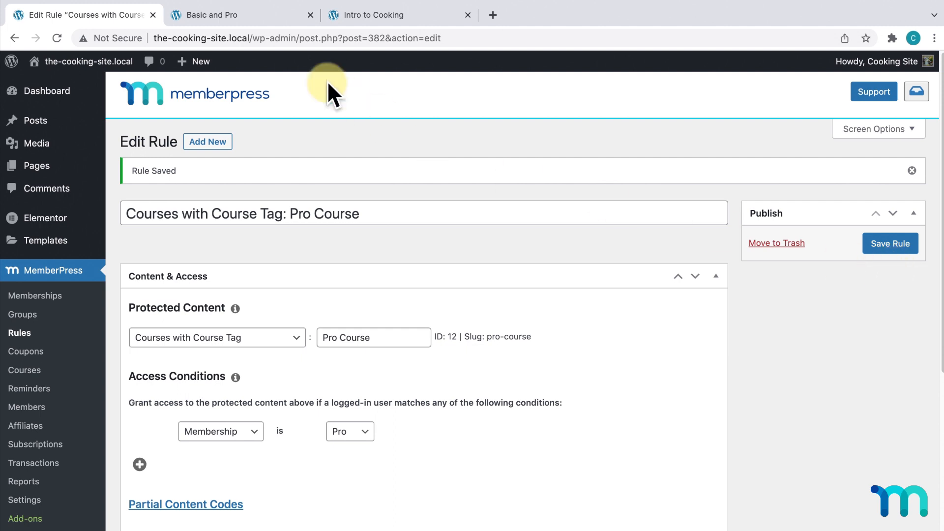
- Check the Members Only menu on the site's homepage
{"action": "left_click", "coordinate": [250, 14]}
{"action": "left_click", "coordinate": [162, 113]}
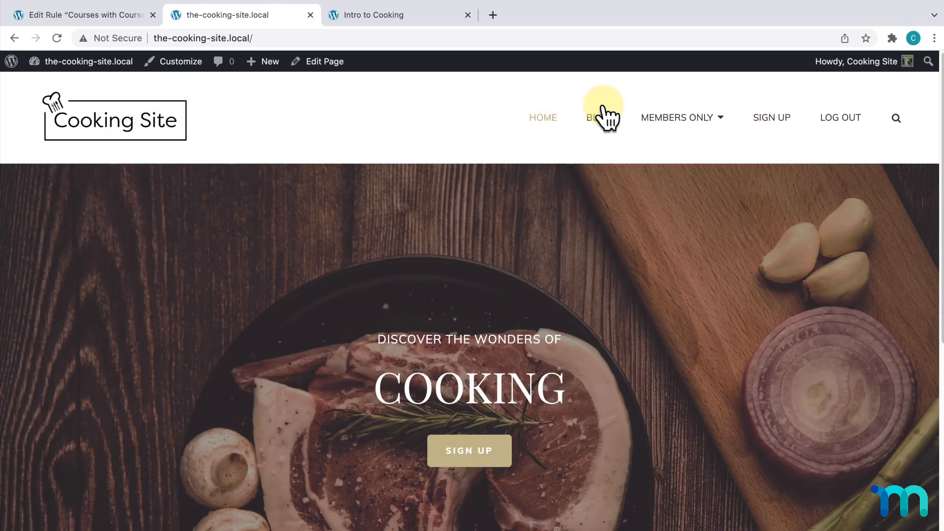
{"action": "mouse_move", "coordinate": [704, 123]}
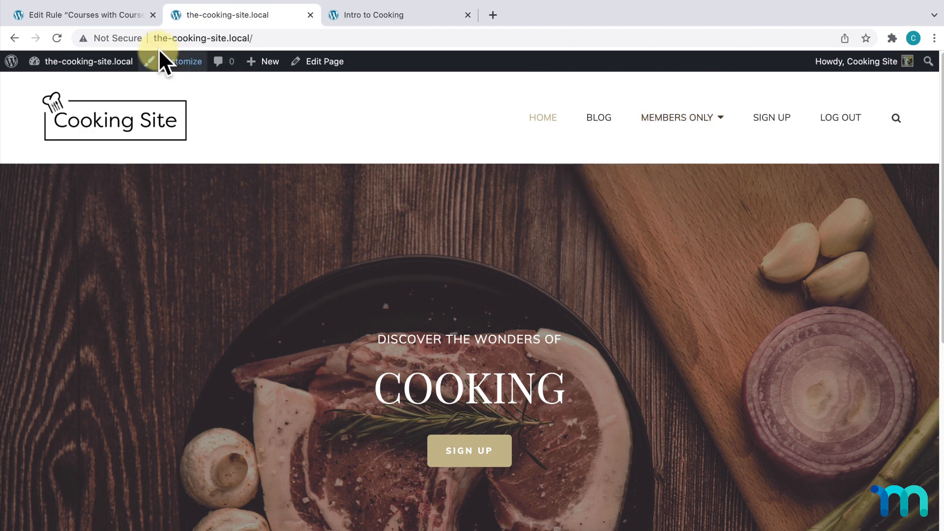
- Return to the Edit Rule page and go to Appearance > Menus
{"action": "left_click", "coordinate": [120, 15]}
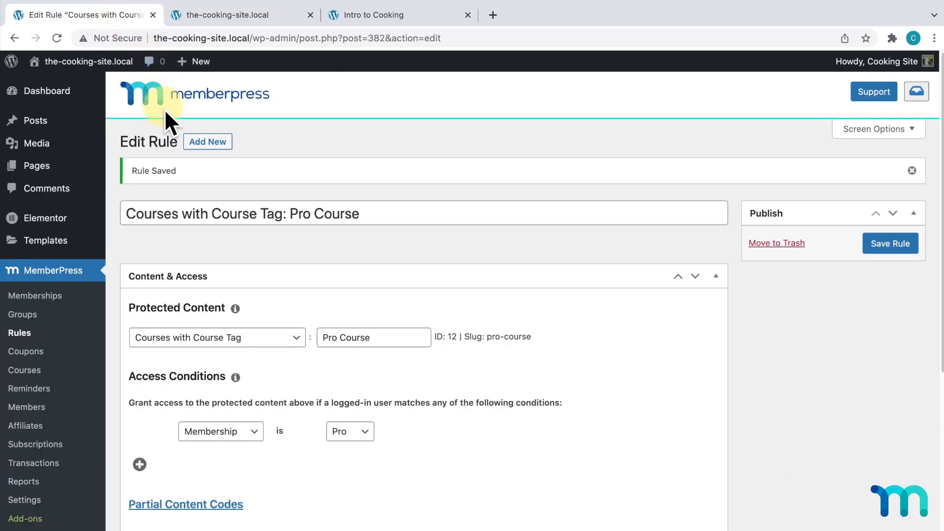
{"action": "scroll", "coordinate": [86, 261], "scroll_direction": "down", "scroll_amount": 4}
{"action": "scroll", "coordinate": [84, 305], "scroll_direction": "down", "scroll_amount": 1}
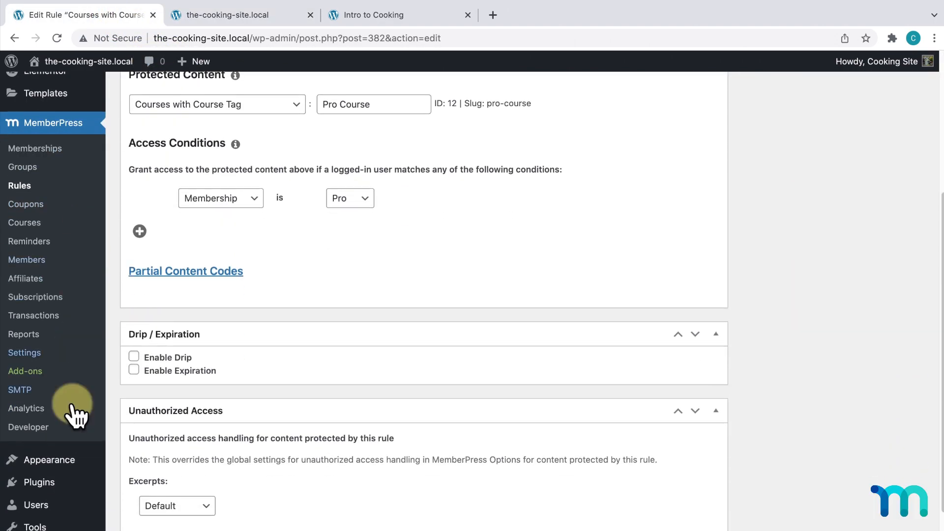
{"action": "mouse_move", "coordinate": [69, 467]}
{"action": "left_click", "coordinate": [140, 464]}
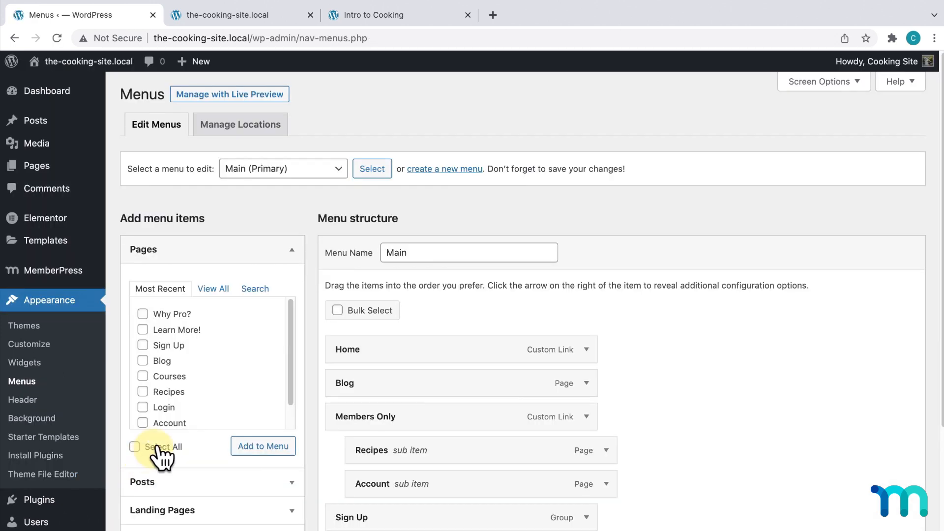
- Make sure the Courses item box is enabled in the menu Screen Options
{"action": "scroll", "coordinate": [316, 300], "scroll_direction": "down", "scroll_amount": 4}
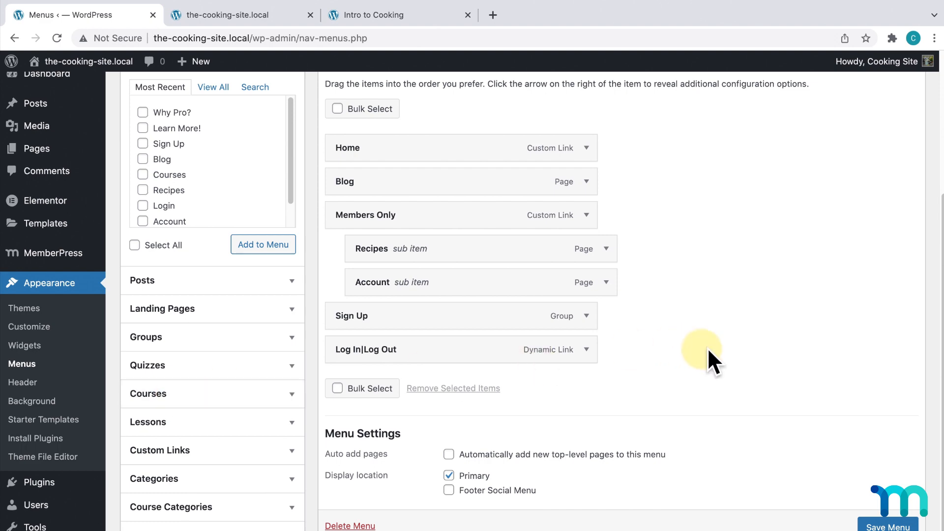
{"action": "scroll", "coordinate": [738, 364], "scroll_direction": "up", "scroll_amount": 4}
{"action": "left_click", "coordinate": [856, 81]}
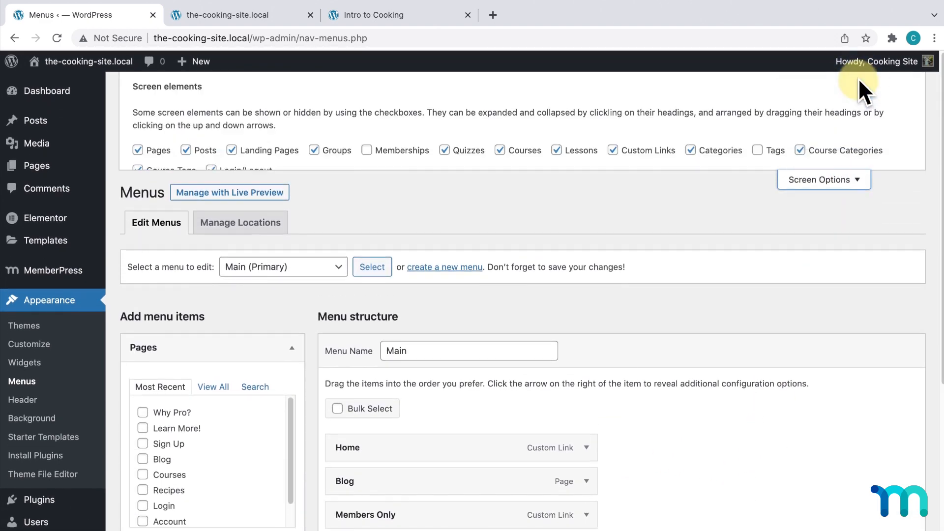
{"action": "left_click", "coordinate": [503, 153]}
{"action": "left_click", "coordinate": [503, 153]}
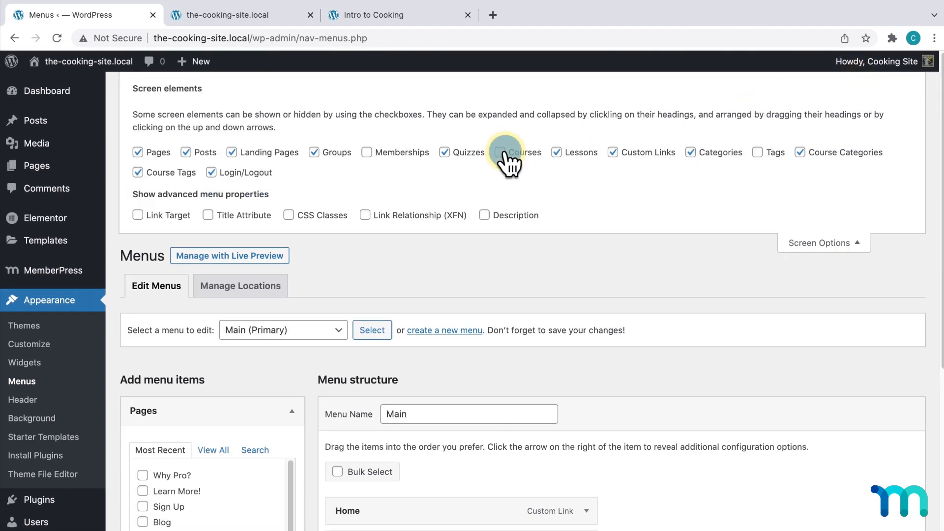
{"action": "left_click", "coordinate": [792, 243]}
- Add the Courses archive link, nest it under Members Only after Recipes, and save the menu
{"action": "scroll", "coordinate": [799, 246], "scroll_direction": "down", "scroll_amount": 5}
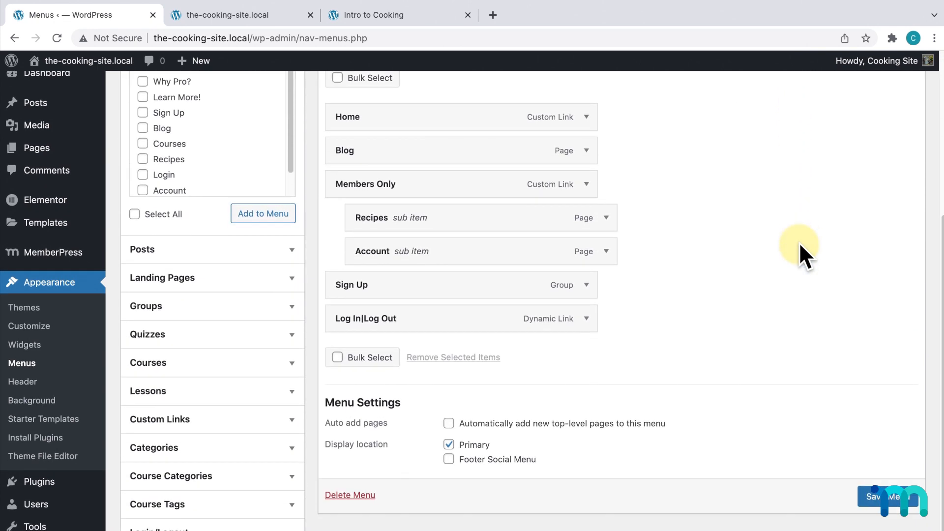
{"action": "left_click", "coordinate": [296, 363]}
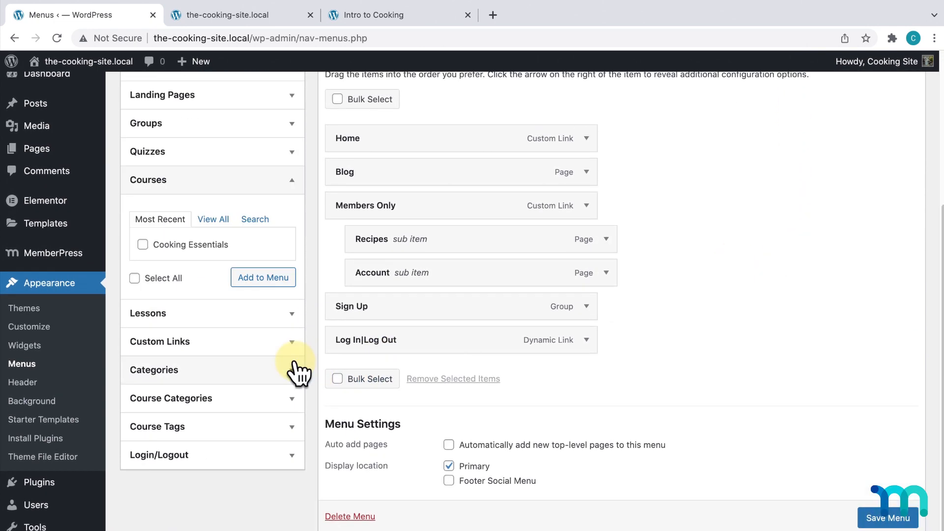
{"action": "left_click", "coordinate": [219, 220]}
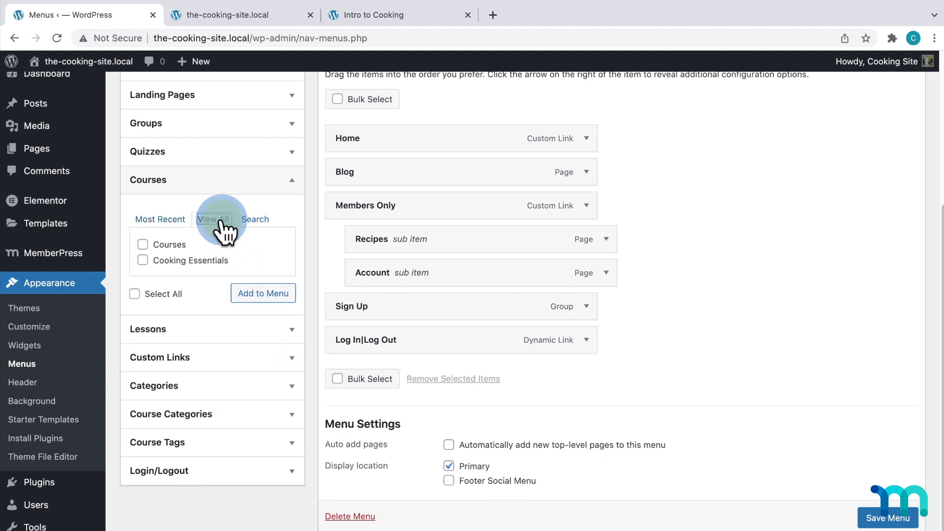
{"action": "left_click", "coordinate": [142, 244]}
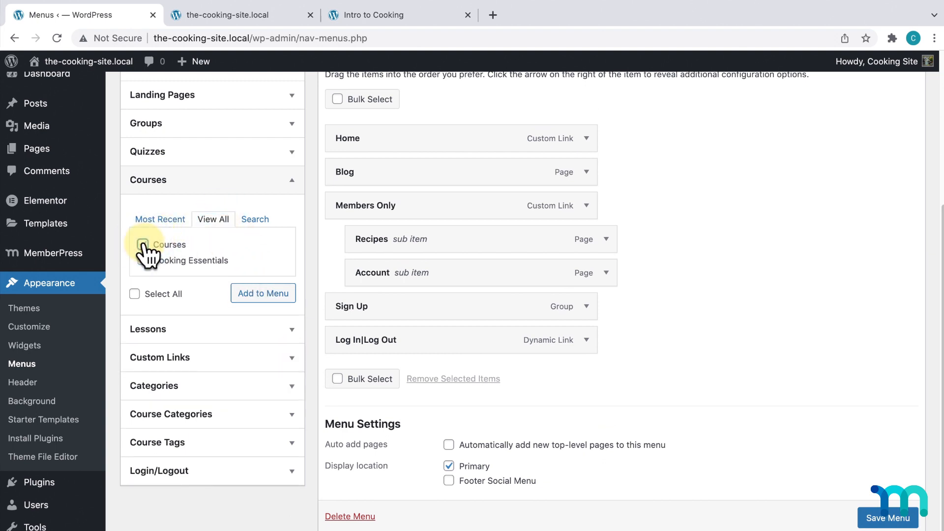
{"action": "left_click", "coordinate": [264, 295]}
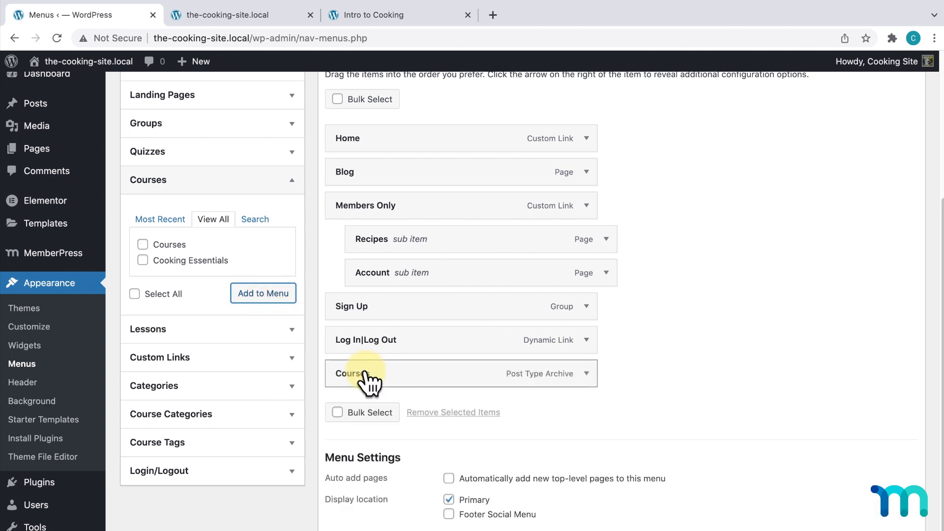
{"action": "left_click_drag", "start_coordinate": [368, 382], "coordinate": [381, 277]}
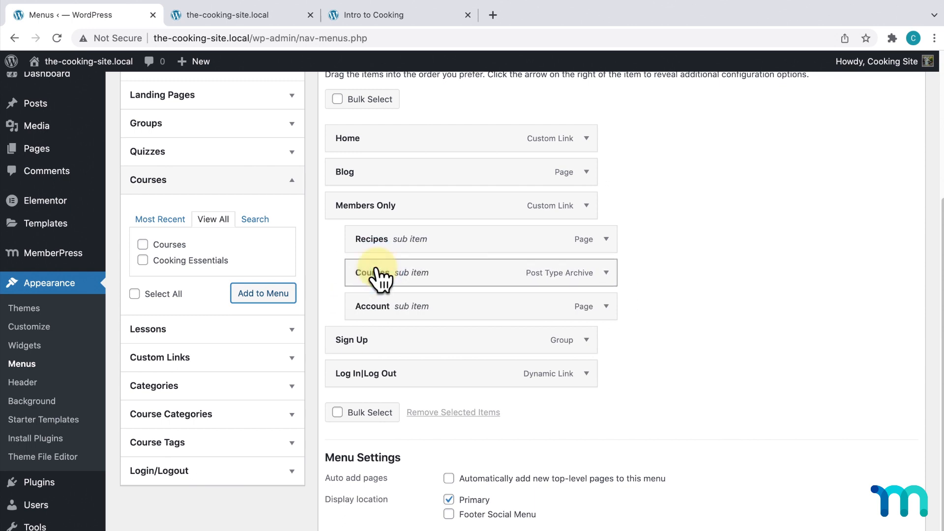
{"action": "left_click", "coordinate": [607, 274]}
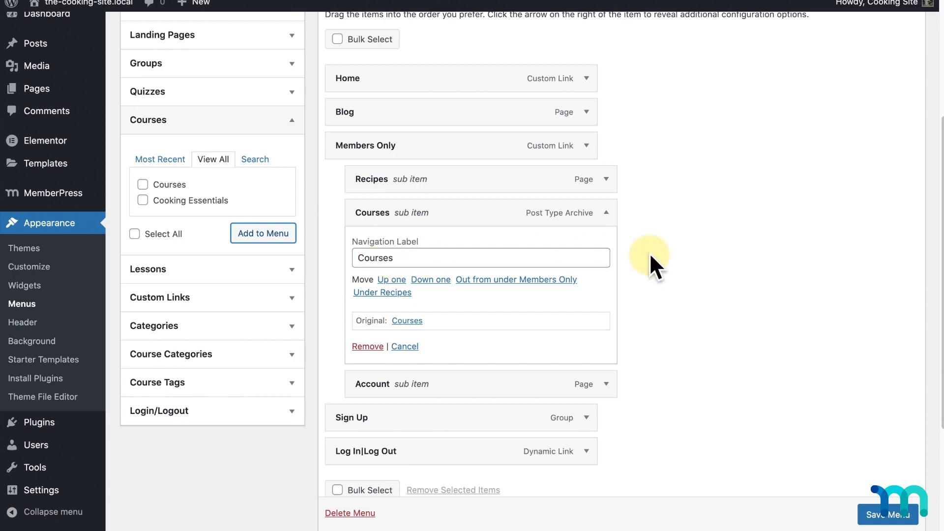
{"action": "scroll", "coordinate": [695, 261], "scroll_direction": "down", "scroll_amount": 1}
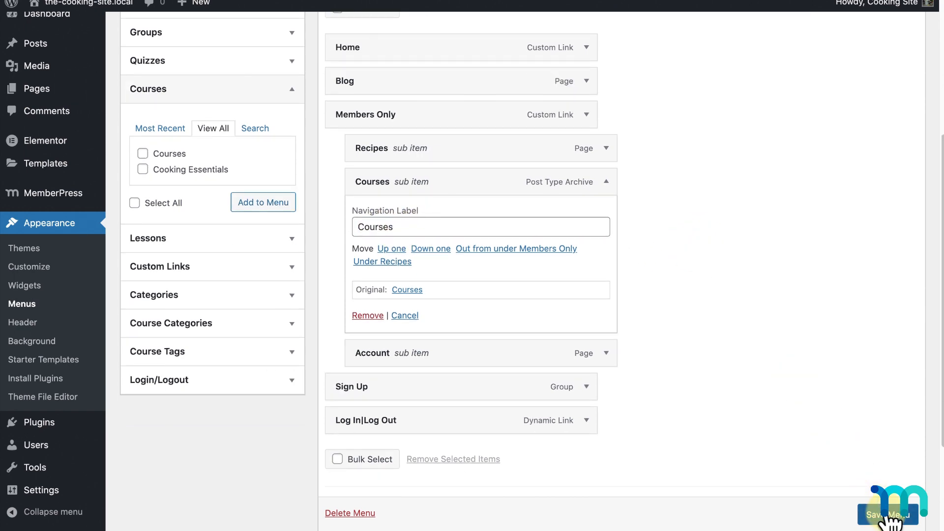
{"action": "left_click", "coordinate": [889, 516]}
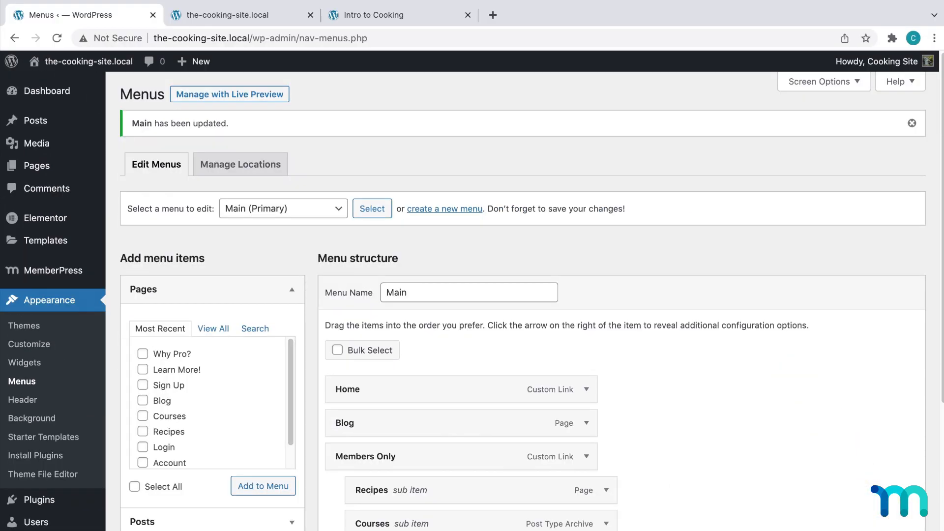
- Reload the homepage and confirm Members Only > Courses opens the Cooking Essentials archive, then return to Menus
{"action": "left_click", "coordinate": [269, 16]}
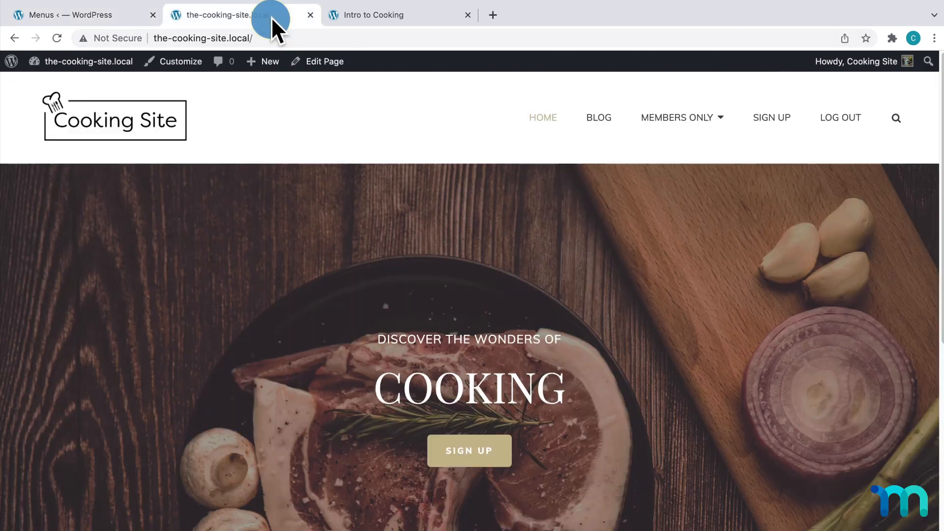
{"action": "key", "text": "super+r"}
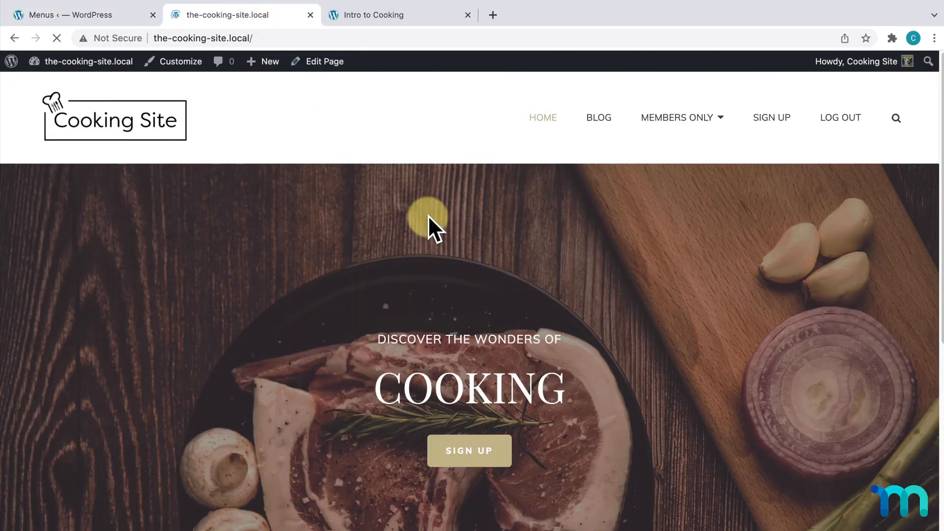
{"action": "mouse_move", "coordinate": [703, 123]}
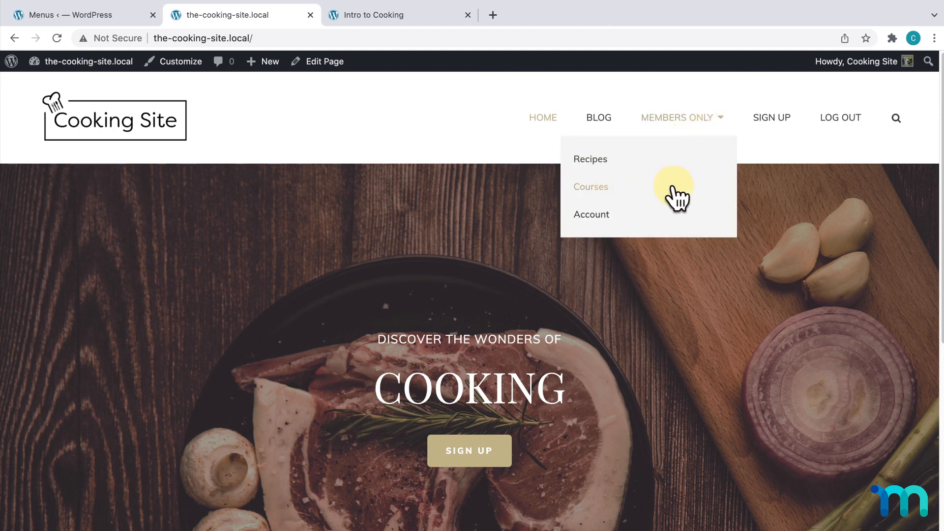
{"action": "left_click", "coordinate": [634, 188]}
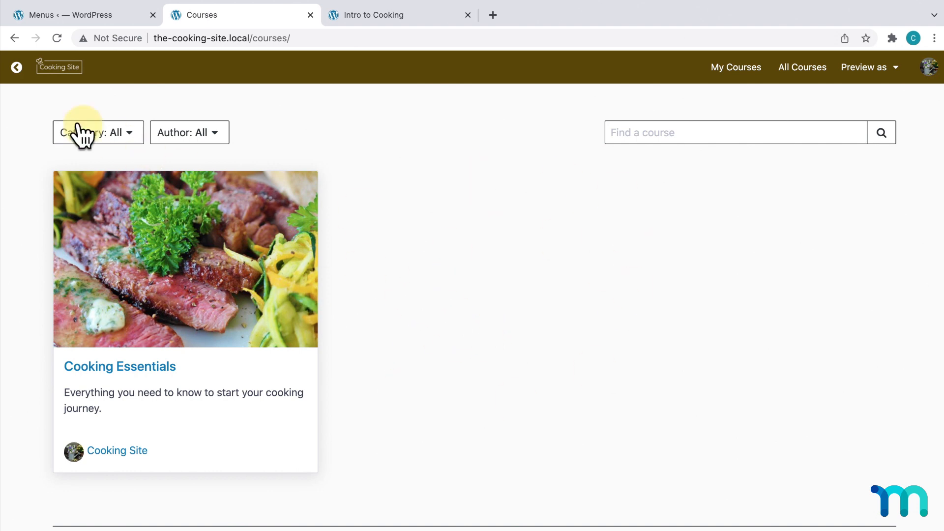
{"action": "left_click", "coordinate": [15, 67]}
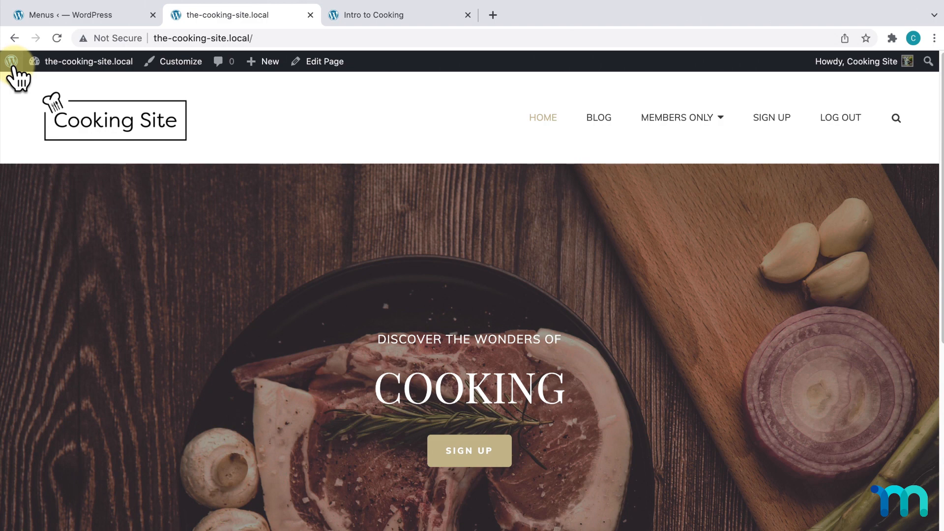
{"action": "left_click", "coordinate": [62, 14]}
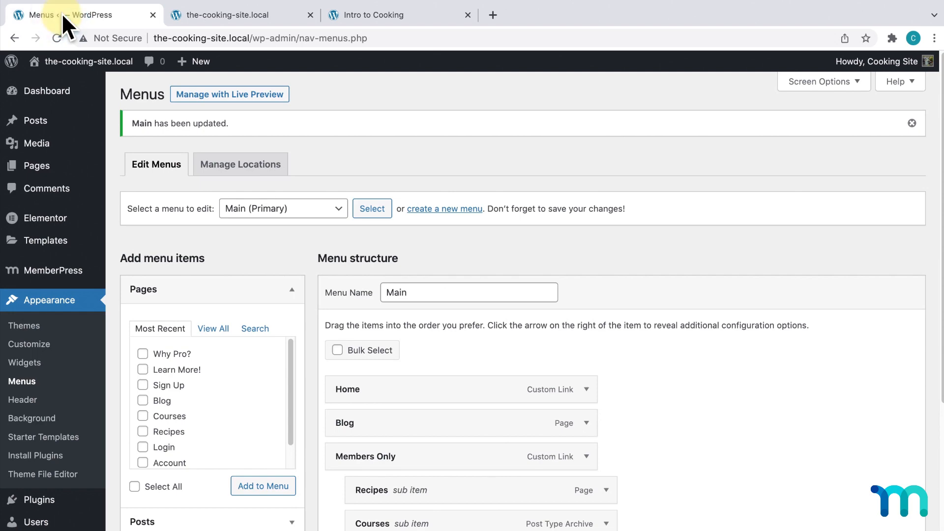
- In an incognito window, confirm Cooking Essentials redirects logged-out visitors to the $25/Month Pro signup
{"action": "mouse_move", "coordinate": [84, 63]}
{"action": "right_click", "coordinate": [81, 81]}
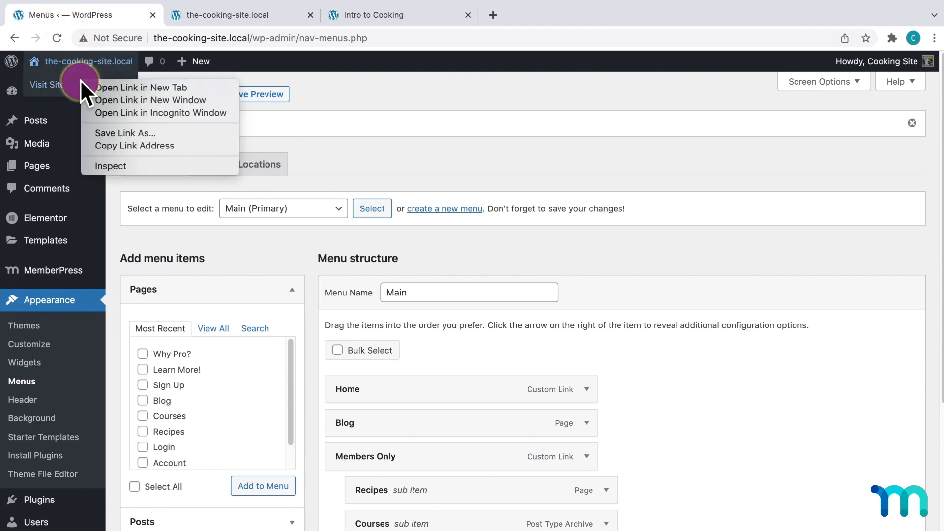
{"action": "left_click", "coordinate": [161, 111]}
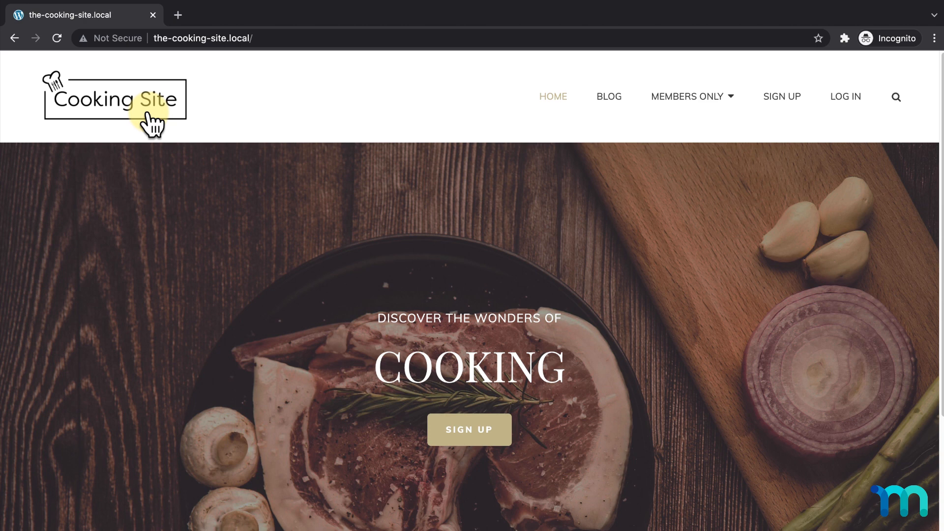
{"action": "mouse_move", "coordinate": [693, 106]}
{"action": "left_click", "coordinate": [622, 164]}
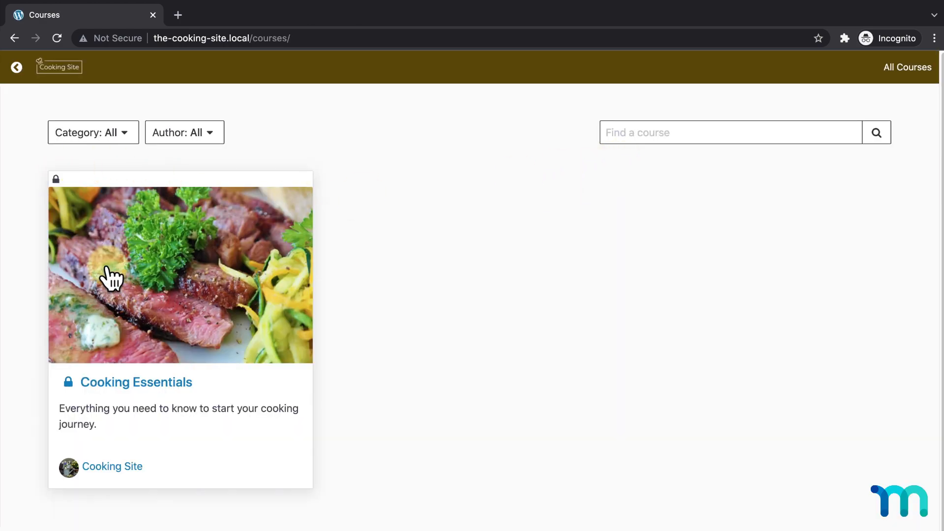
{"action": "left_click", "coordinate": [115, 383]}
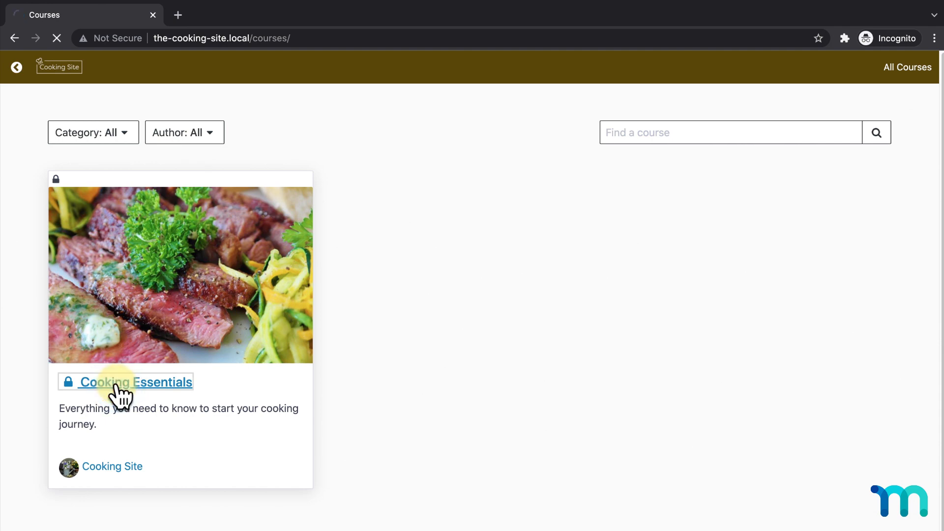
{"action": "scroll", "coordinate": [118, 383], "scroll_direction": "down", "scroll_amount": 10}
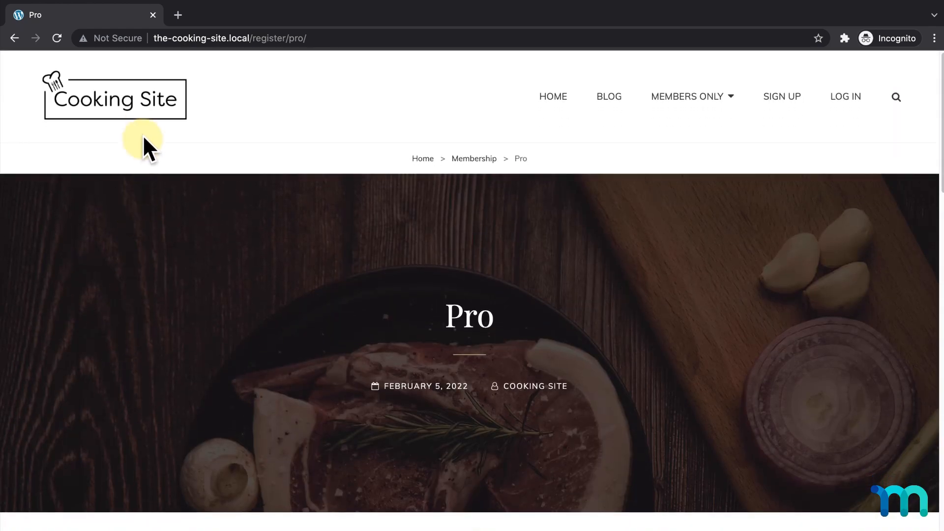
- Go from the homepage to the Login page
{"action": "left_click", "coordinate": [143, 114]}
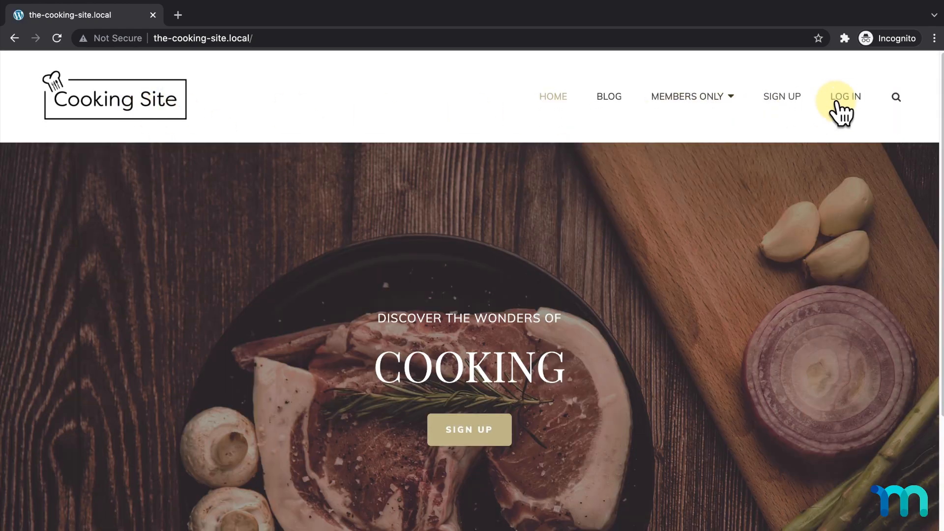
{"action": "left_click", "coordinate": [836, 102]}
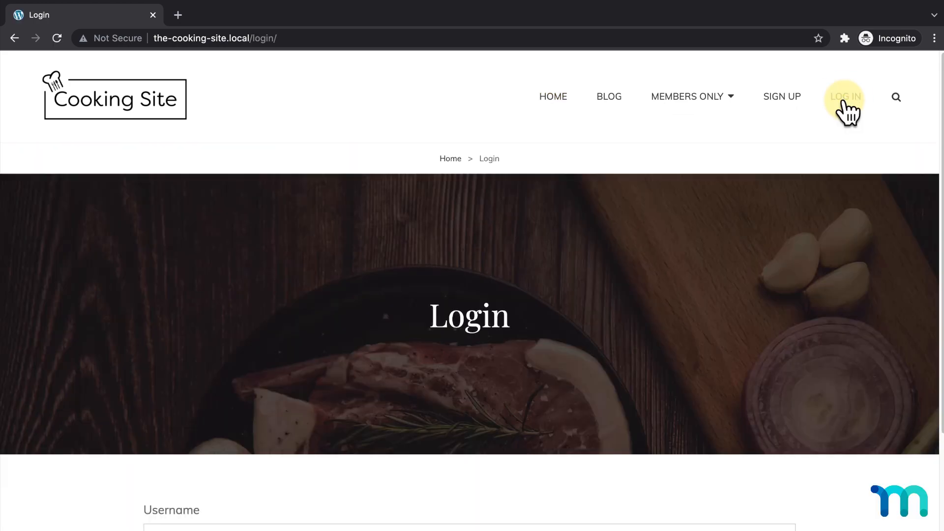
{"action": "scroll", "coordinate": [844, 98], "scroll_direction": "down", "scroll_amount": 5}
- Log in with the test member's username and password, then open Members Only > Courses
{"action": "left_click", "coordinate": [695, 314]}
{"action": "type", "text": "testuser_99"}
{"action": "key", "text": "Tab"}
{"action": "type", "text": "p"}
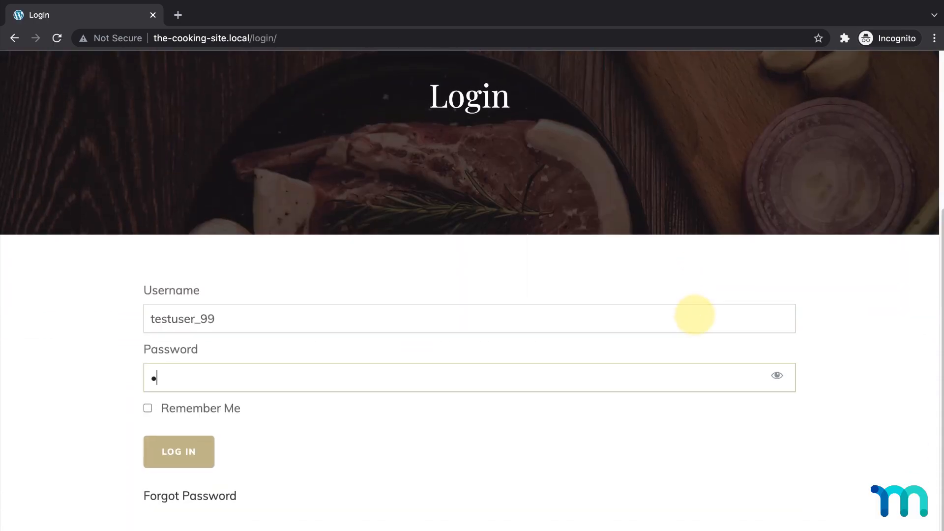
{"action": "type", "text": "ass123"}
{"action": "left_click", "coordinate": [193, 450]}
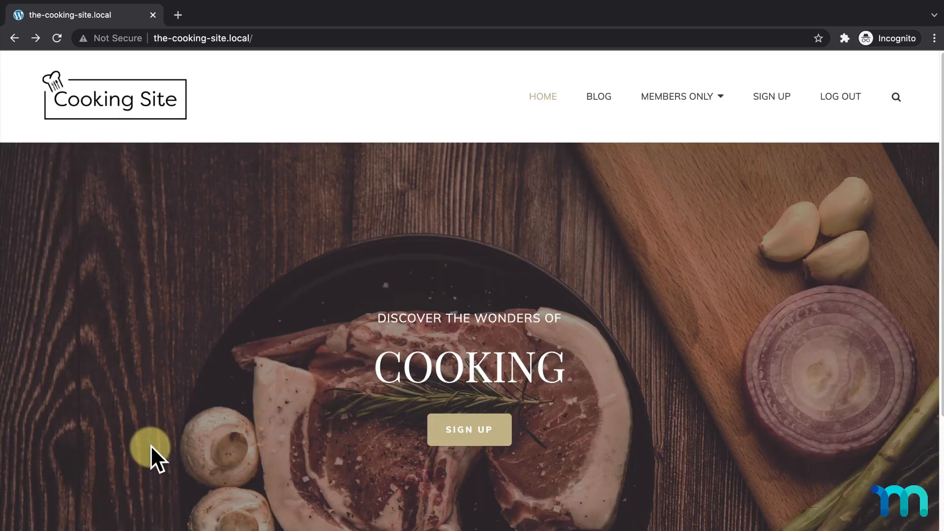
{"action": "mouse_move", "coordinate": [698, 99]}
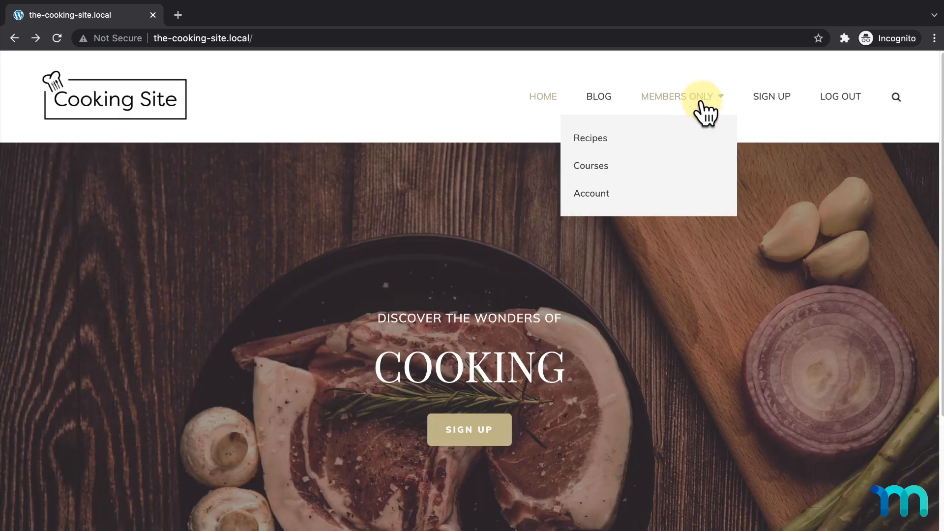
{"action": "left_click", "coordinate": [617, 168]}
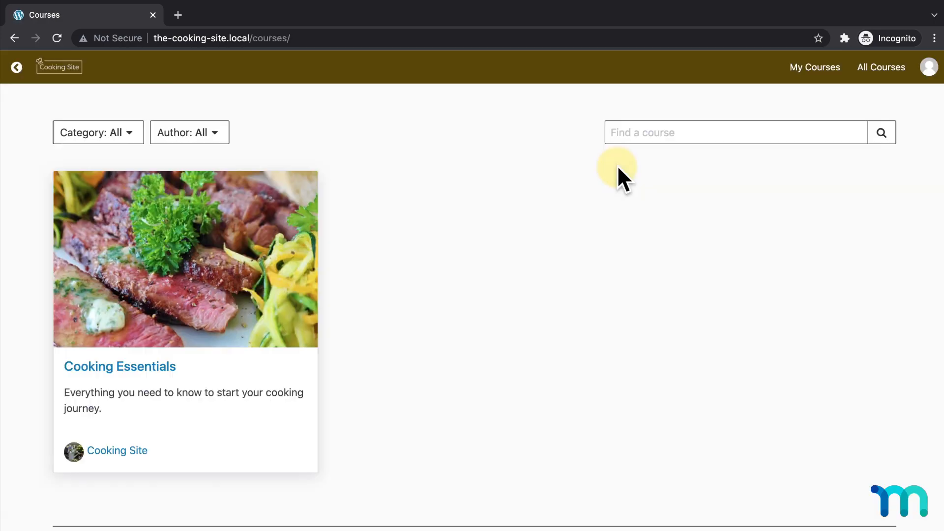
- Open Cooking Essentials and complete Intro to Cooking, Knowing your kitchen and Essential tools
{"action": "left_click", "coordinate": [227, 283]}
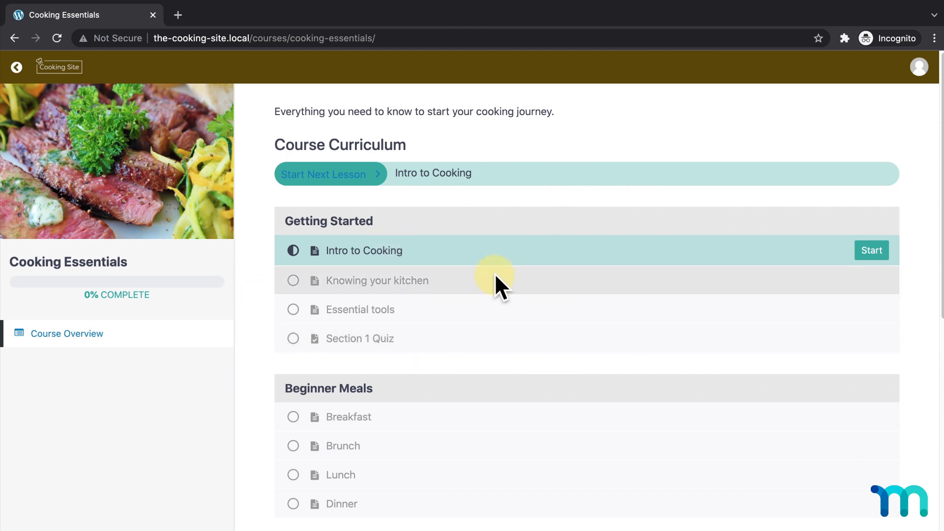
{"action": "scroll", "coordinate": [495, 272], "scroll_direction": "down", "scroll_amount": 1}
{"action": "left_click", "coordinate": [870, 230]}
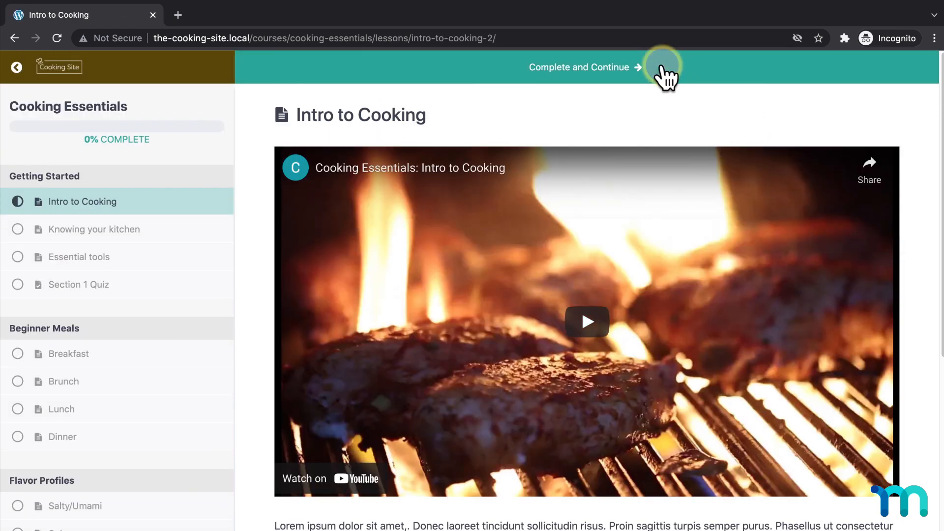
{"action": "left_click", "coordinate": [664, 69]}
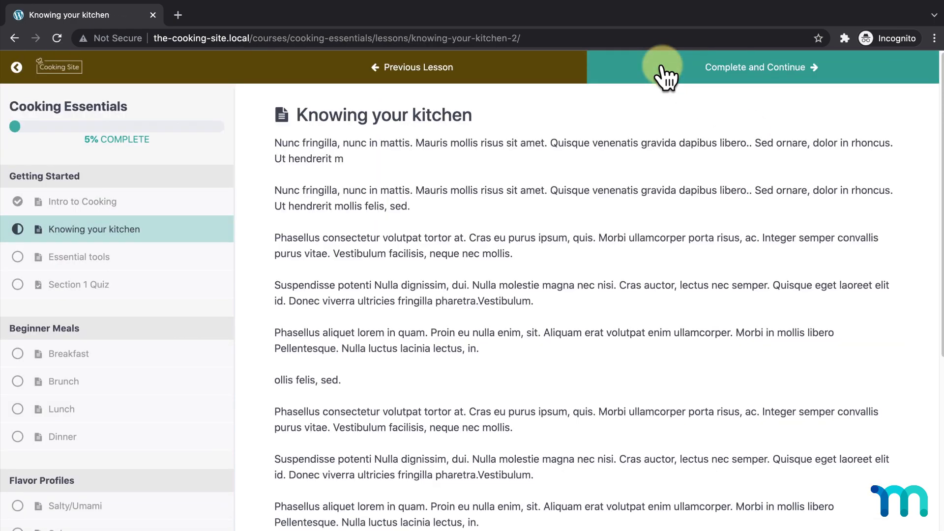
{"action": "left_click", "coordinate": [665, 69]}
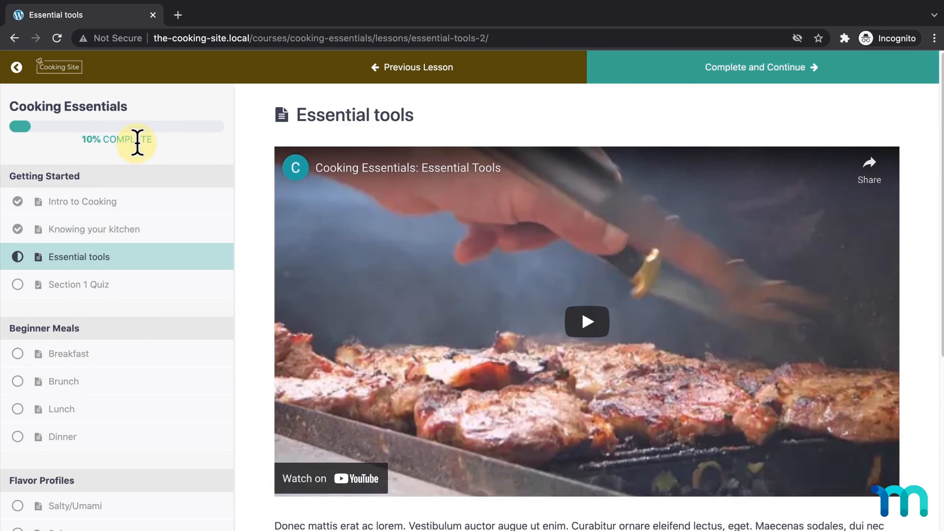
{"action": "left_click", "coordinate": [712, 71]}
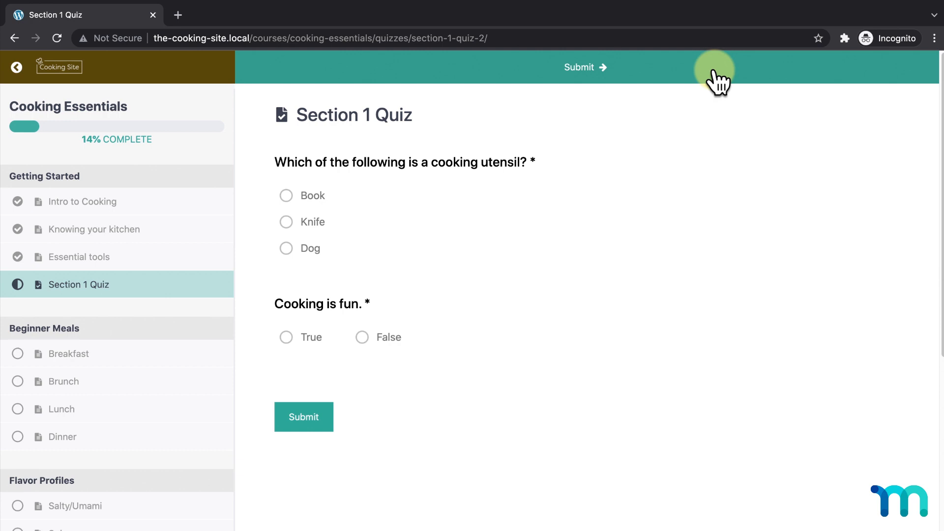
- Answer Book and True on the Section 1 Quiz and submit it
{"action": "left_click", "coordinate": [286, 196]}
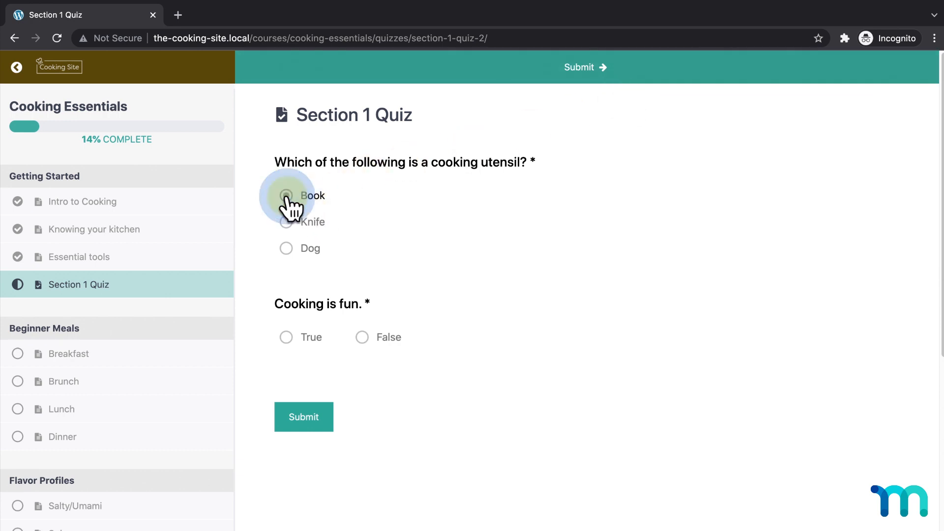
{"action": "left_click", "coordinate": [287, 338]}
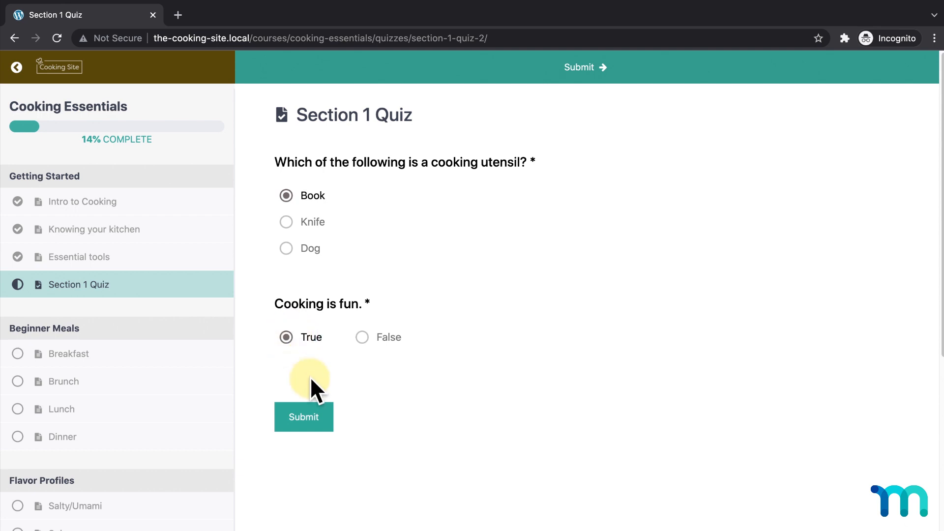
{"action": "left_click", "coordinate": [319, 419]}
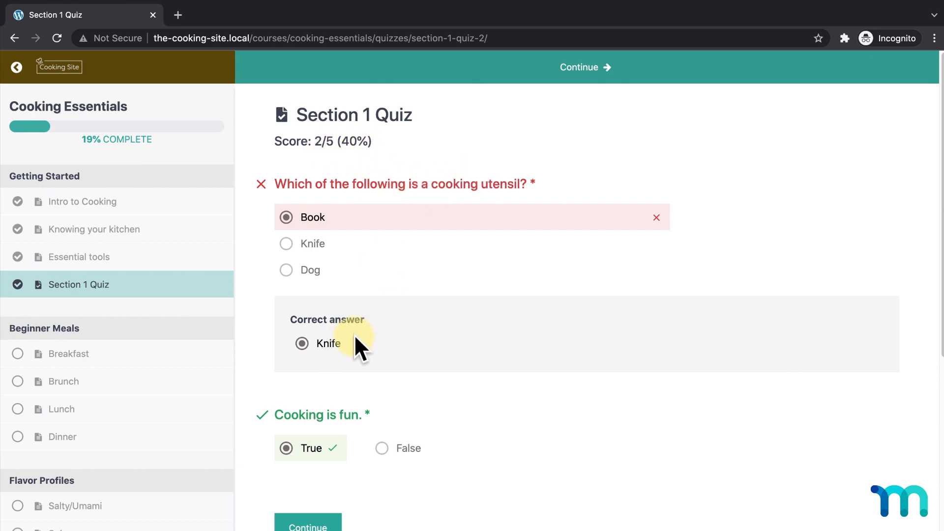
{"action": "scroll", "coordinate": [370, 416], "scroll_direction": "down", "scroll_amount": 1}
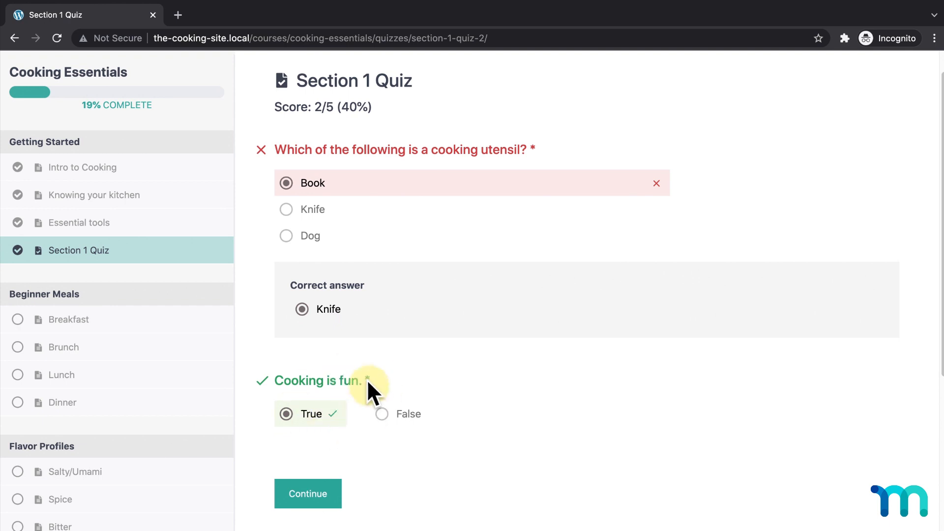
- Mark Breakfast, Brunch, Lunch, Dinner, Salty/Umami, Spice and Bitter lessons complete
{"action": "left_click", "coordinate": [323, 494]}
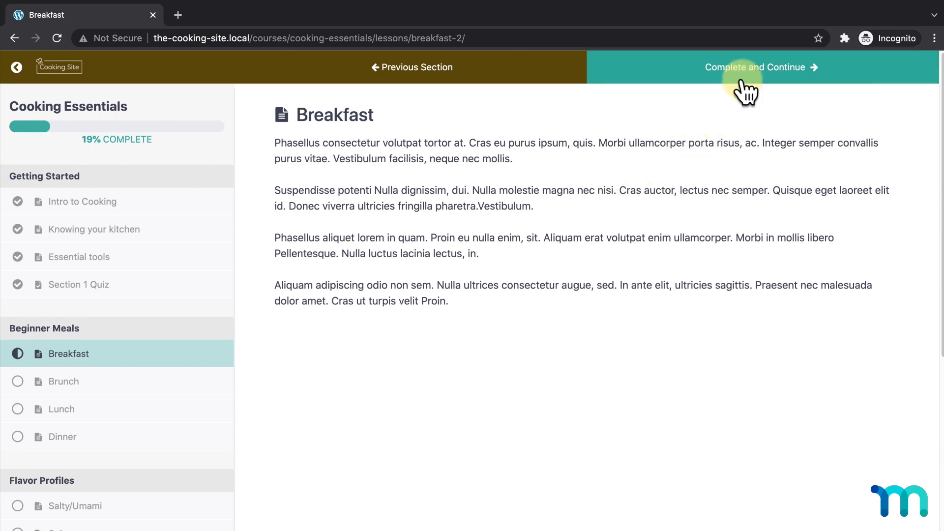
{"action": "left_click", "coordinate": [741, 82]}
{"action": "left_click", "coordinate": [741, 83]}
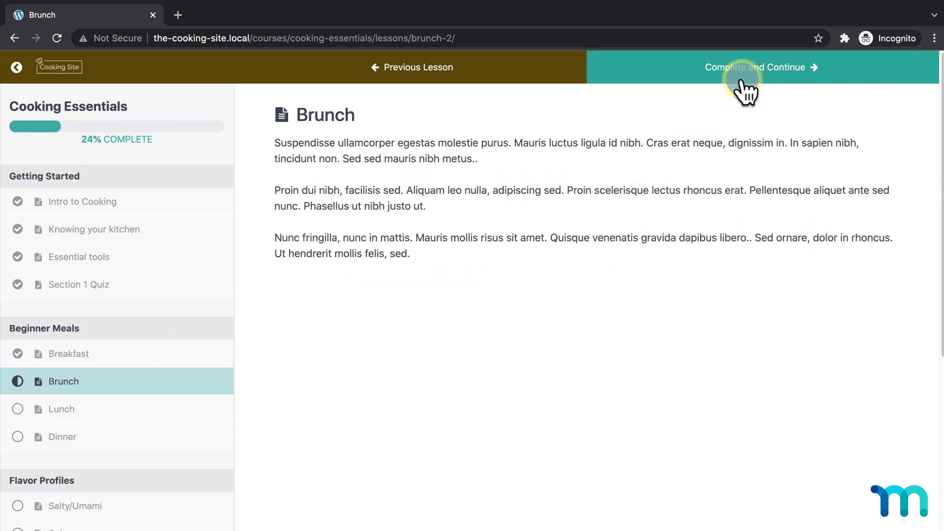
{"action": "left_click", "coordinate": [744, 90]}
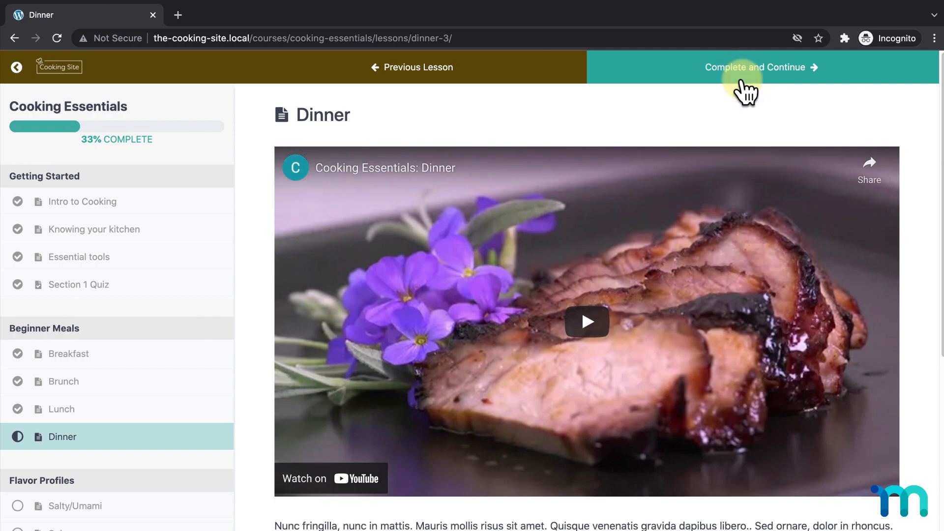
{"action": "left_click", "coordinate": [745, 90]}
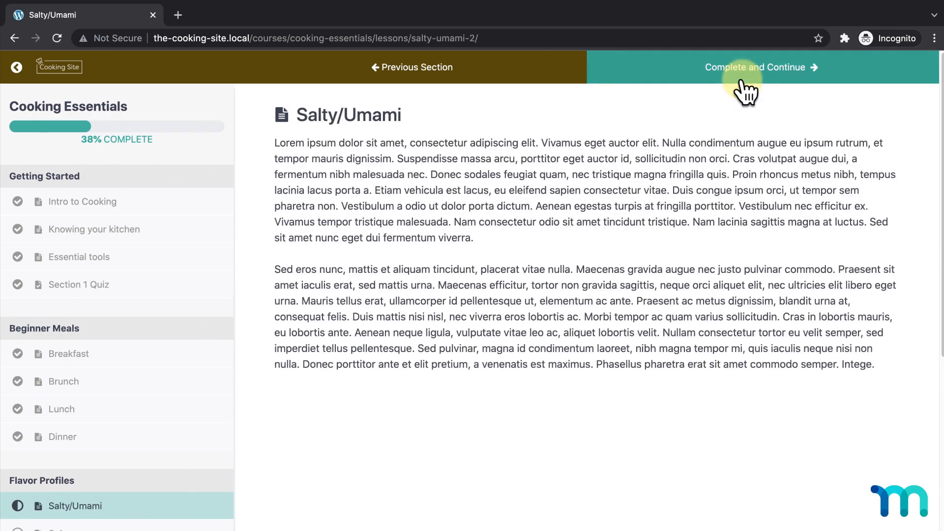
{"action": "left_click", "coordinate": [744, 90]}
{"action": "left_click", "coordinate": [744, 90]}
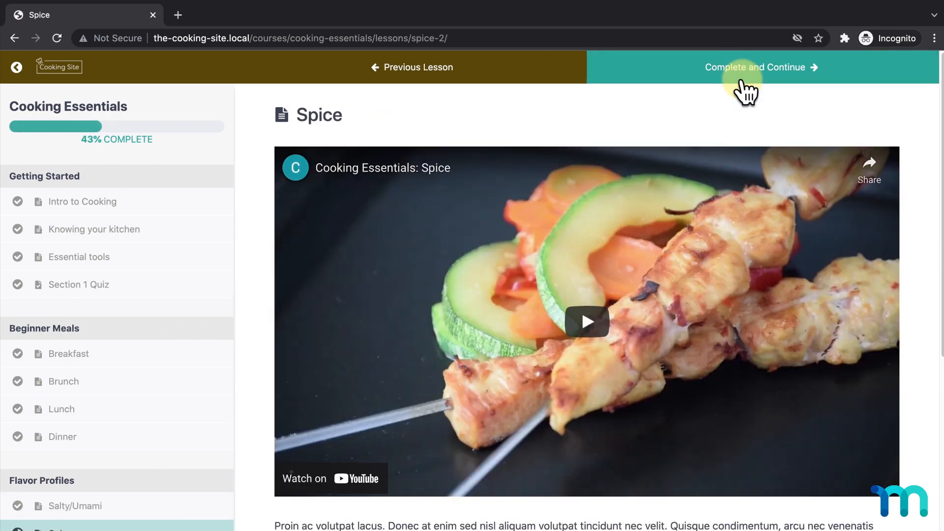
{"action": "left_click", "coordinate": [744, 90]}
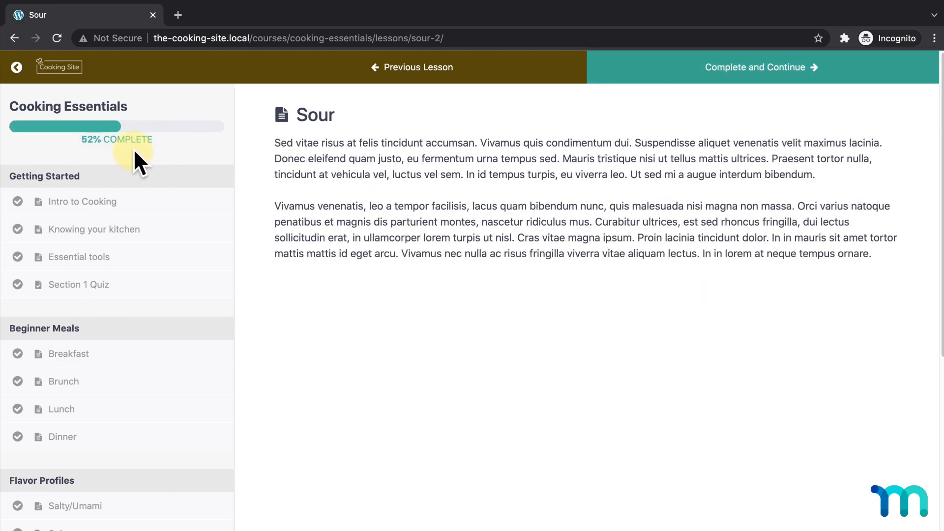
- Check the 52% course overview, then go back to the Courses listing
{"action": "left_click", "coordinate": [18, 68]}
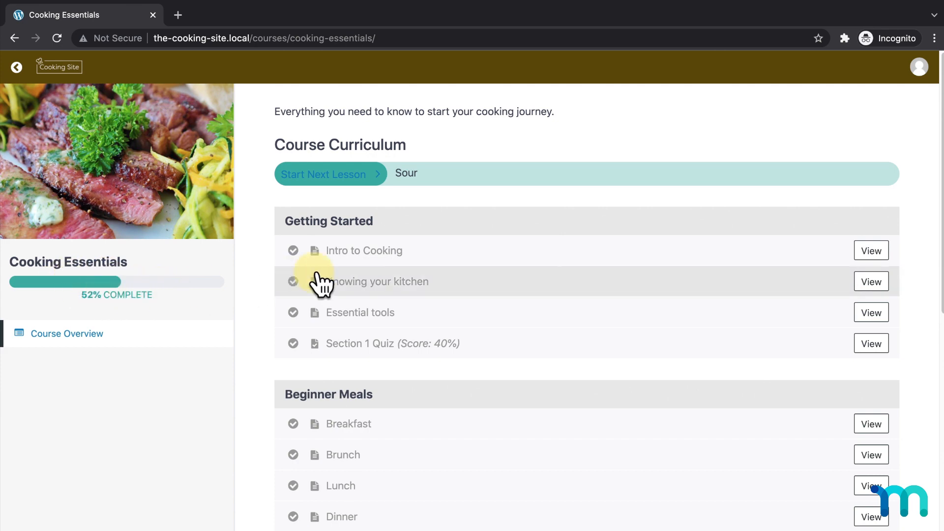
{"action": "scroll", "coordinate": [388, 258], "scroll_direction": "down", "scroll_amount": 6}
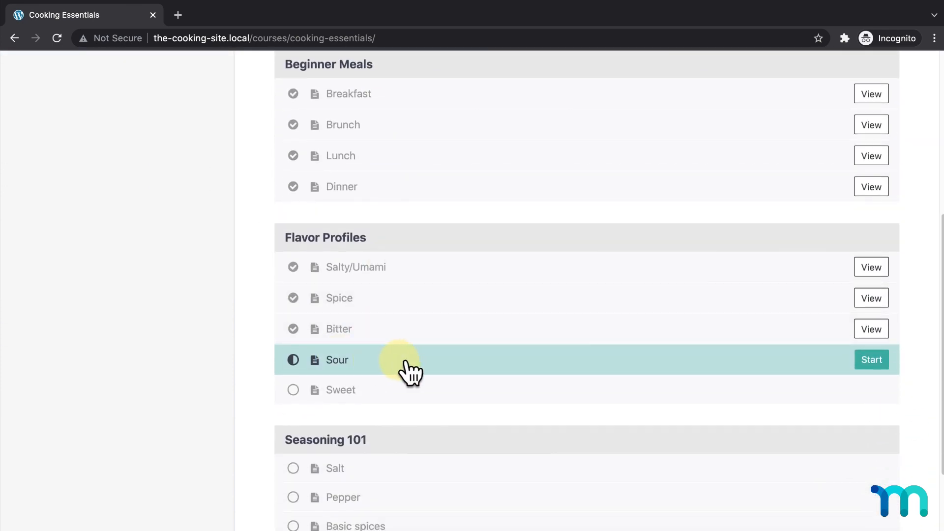
{"action": "scroll", "coordinate": [416, 376], "scroll_direction": "up", "scroll_amount": 4}
{"action": "scroll", "coordinate": [415, 376], "scroll_direction": "up", "scroll_amount": 3}
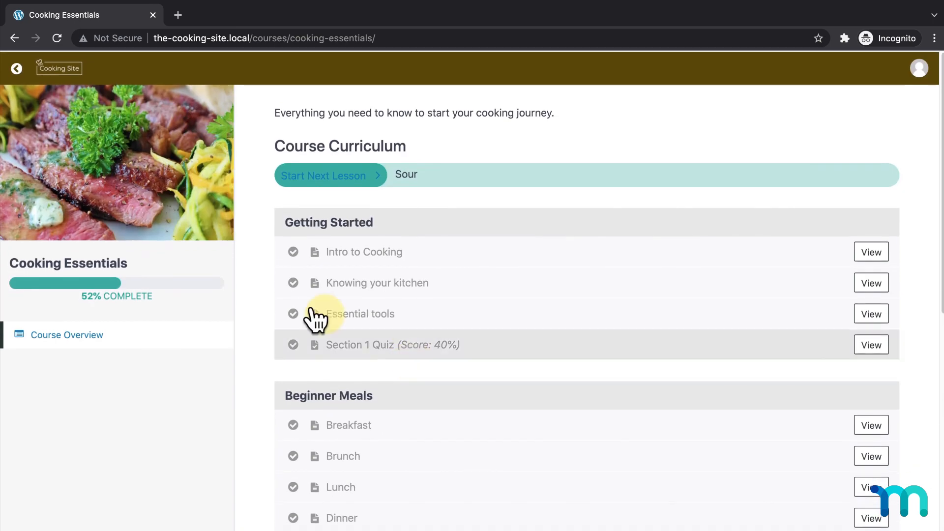
{"action": "left_click", "coordinate": [17, 68]}
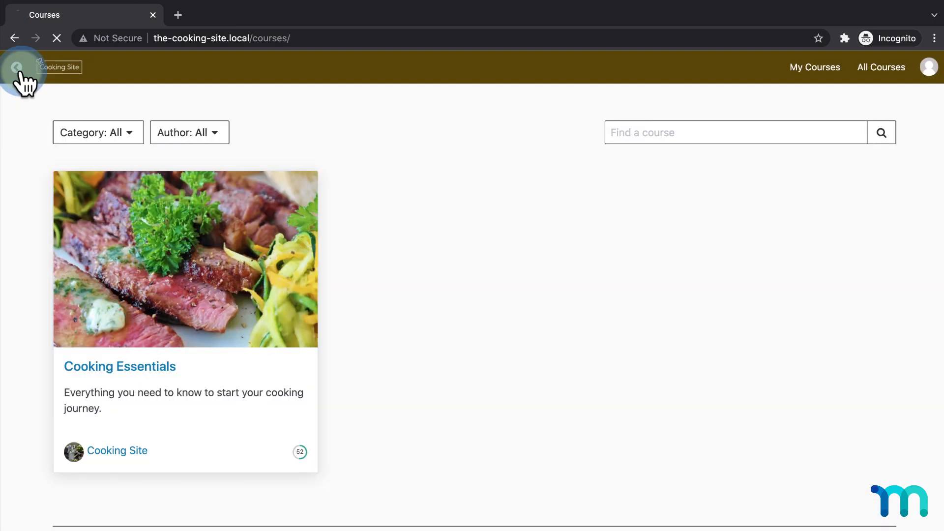
- Check Cooking Essentials at 52% under the account's Courses tab, then open its course page
{"action": "left_click", "coordinate": [20, 69]}
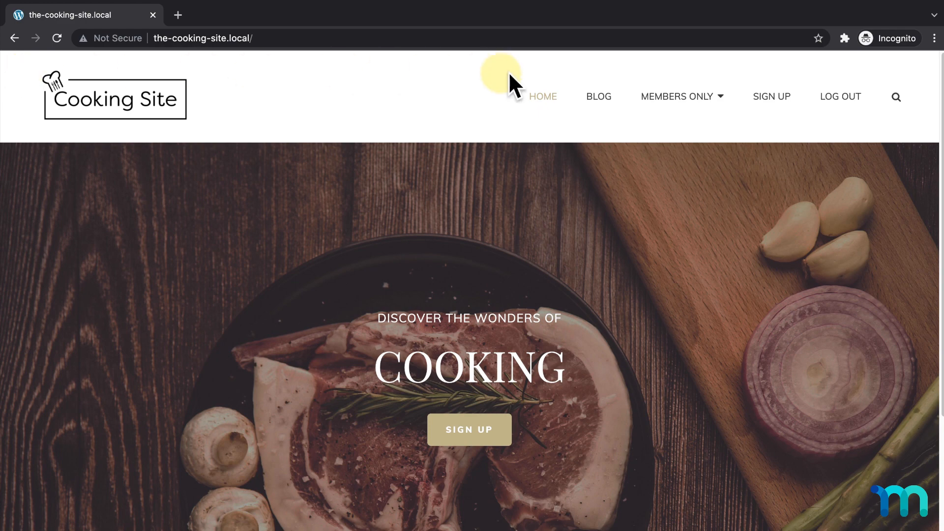
{"action": "mouse_move", "coordinate": [702, 98]}
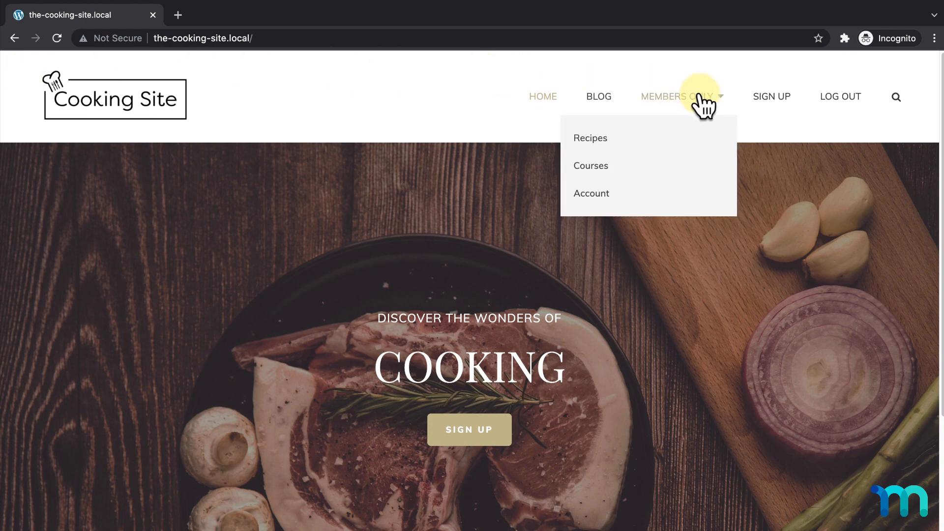
{"action": "left_click", "coordinate": [611, 193]}
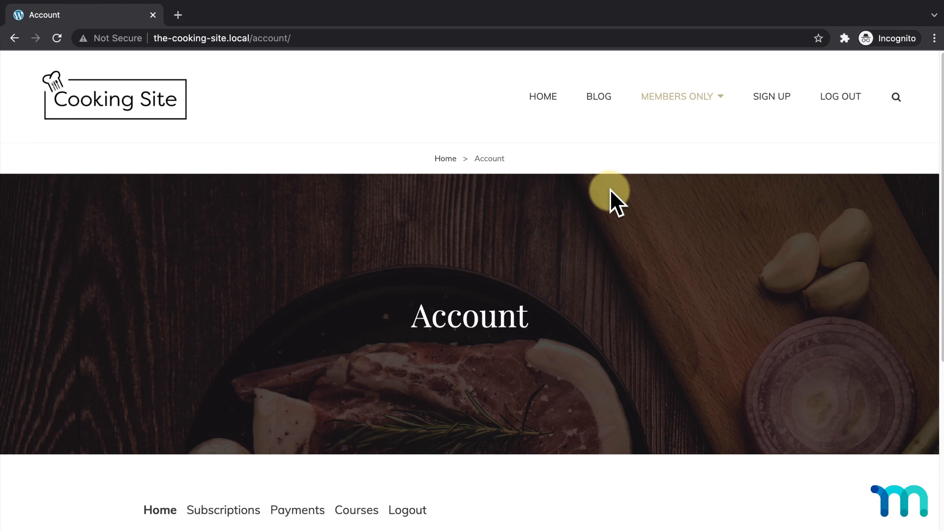
{"action": "scroll", "coordinate": [580, 221], "scroll_direction": "down", "scroll_amount": 4}
{"action": "left_click", "coordinate": [368, 322]}
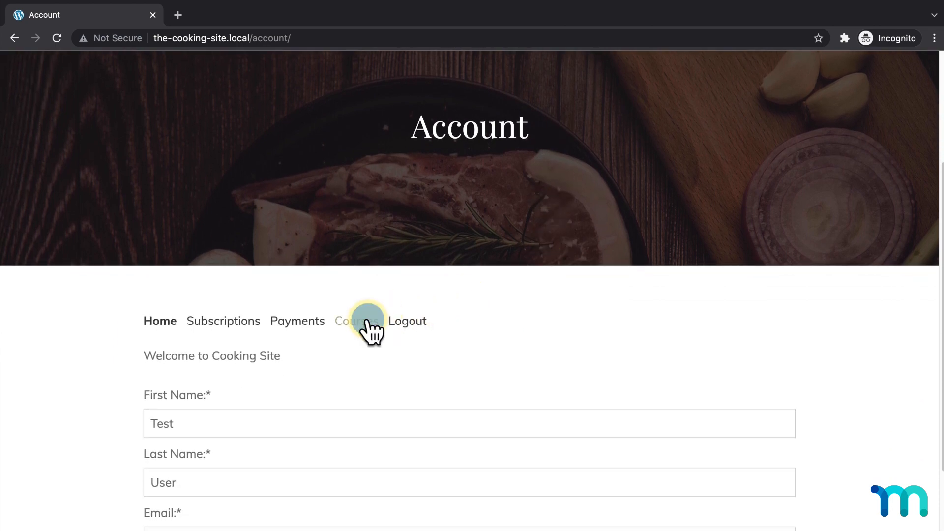
{"action": "scroll", "coordinate": [370, 324], "scroll_direction": "down", "scroll_amount": 2}
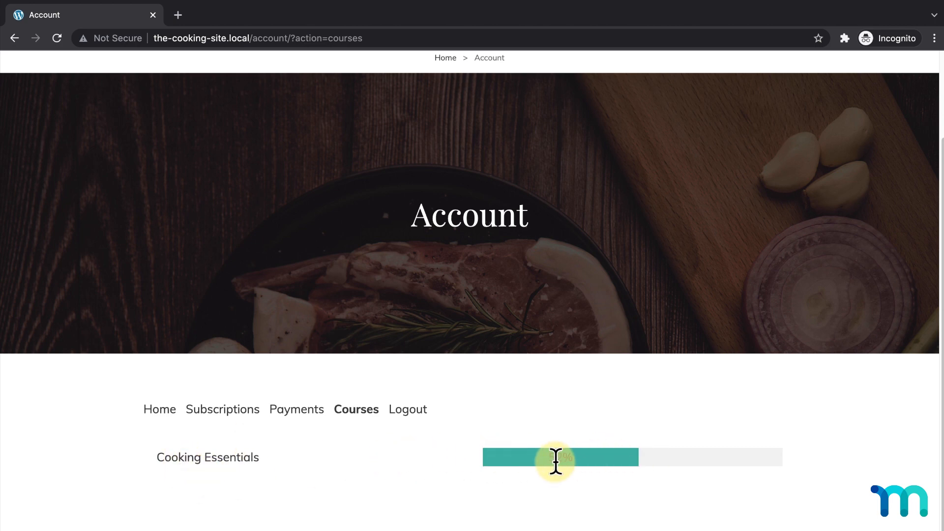
{"action": "left_click", "coordinate": [227, 457]}
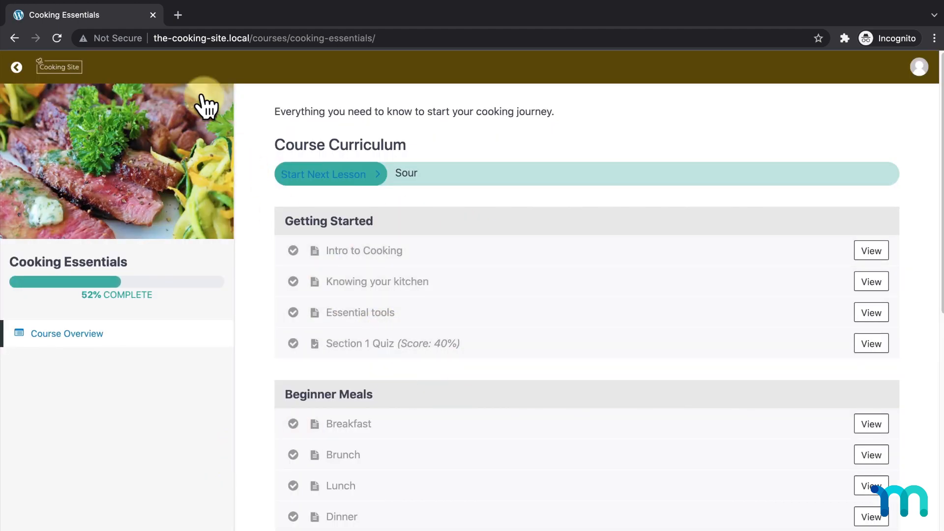
- Leave the member's incognito session and list Cooking Essentials participants from MemberPress Courses
{"action": "left_click", "coordinate": [152, 15]}
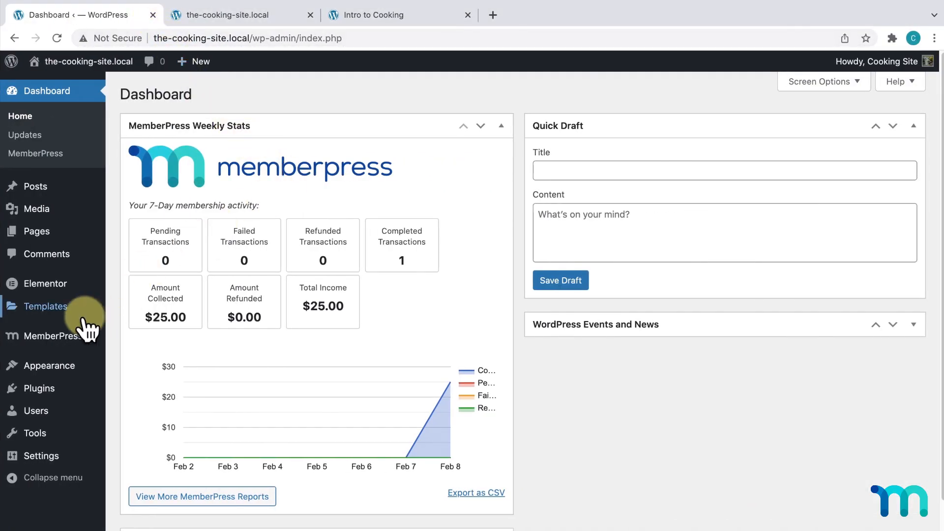
{"action": "mouse_move", "coordinate": [69, 343]}
{"action": "left_click", "coordinate": [142, 349]}
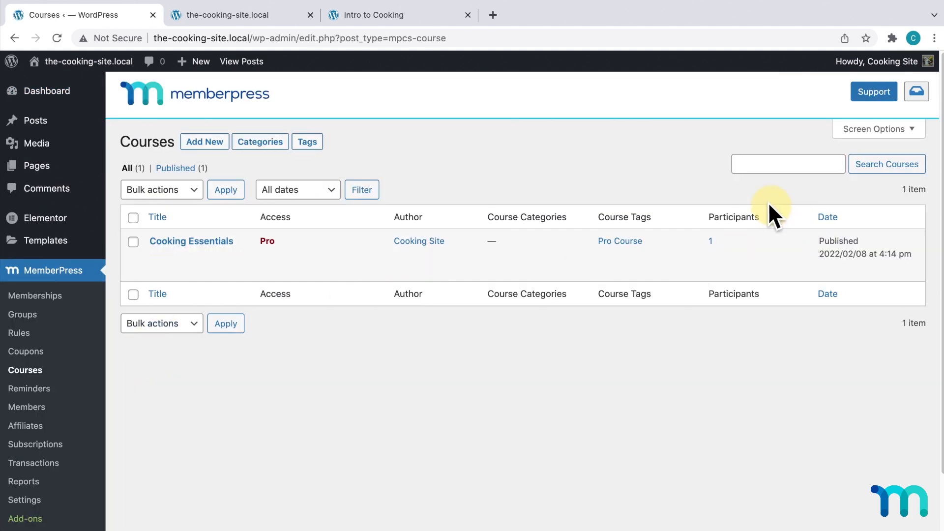
{"action": "left_click", "coordinate": [710, 242]}
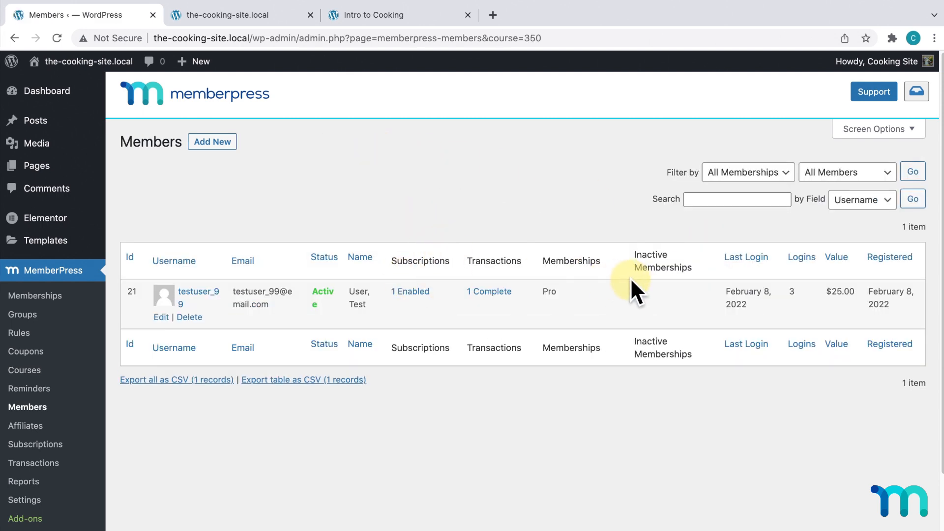
- Verify the Pro member's Course Information shows Cooking Essentials at 52%, then go back to MemberPress Courses
{"action": "left_click", "coordinate": [207, 298]}
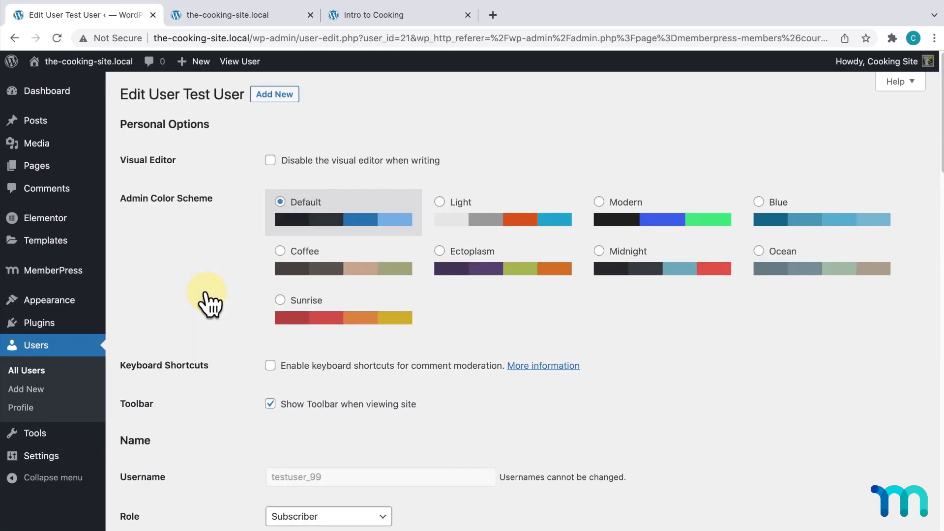
{"action": "scroll", "coordinate": [210, 305], "scroll_direction": "down", "scroll_amount": 20}
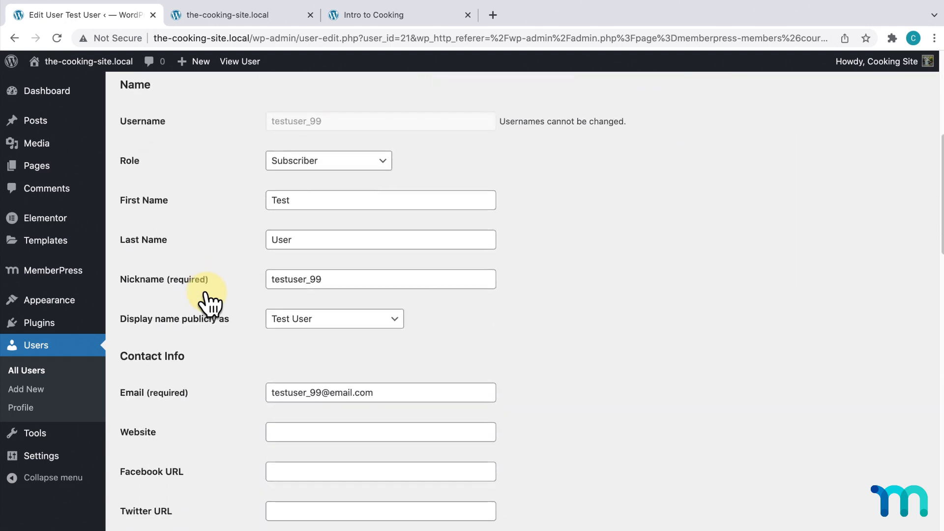
{"action": "scroll", "coordinate": [210, 304], "scroll_direction": "down", "scroll_amount": 2}
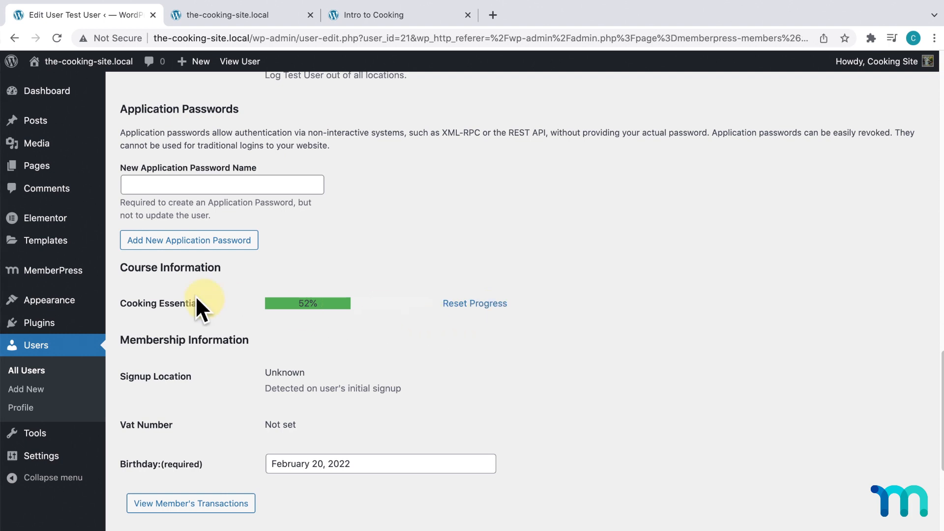
{"action": "mouse_move", "coordinate": [63, 272]}
{"action": "left_click", "coordinate": [137, 345]}
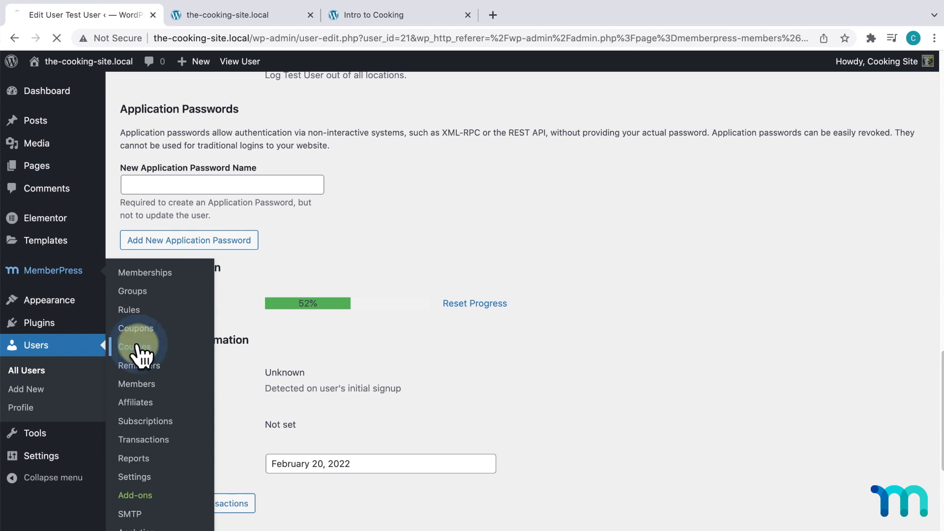